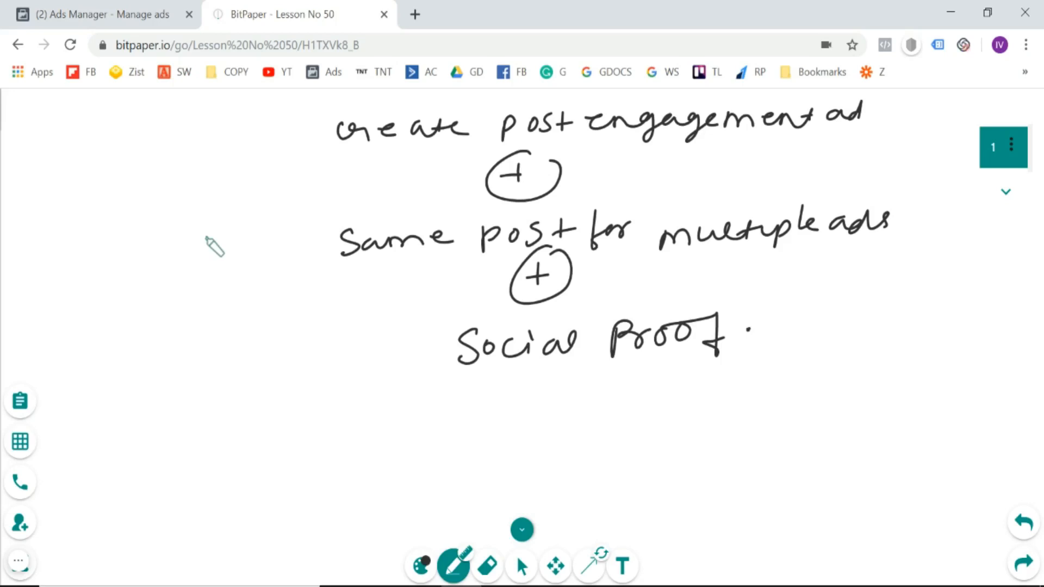
On a new whiteboard page, write a circled "Campaign" heading with a line branching down to a "campaign" level.
{"action": "left_click", "coordinate": [1005, 193]}
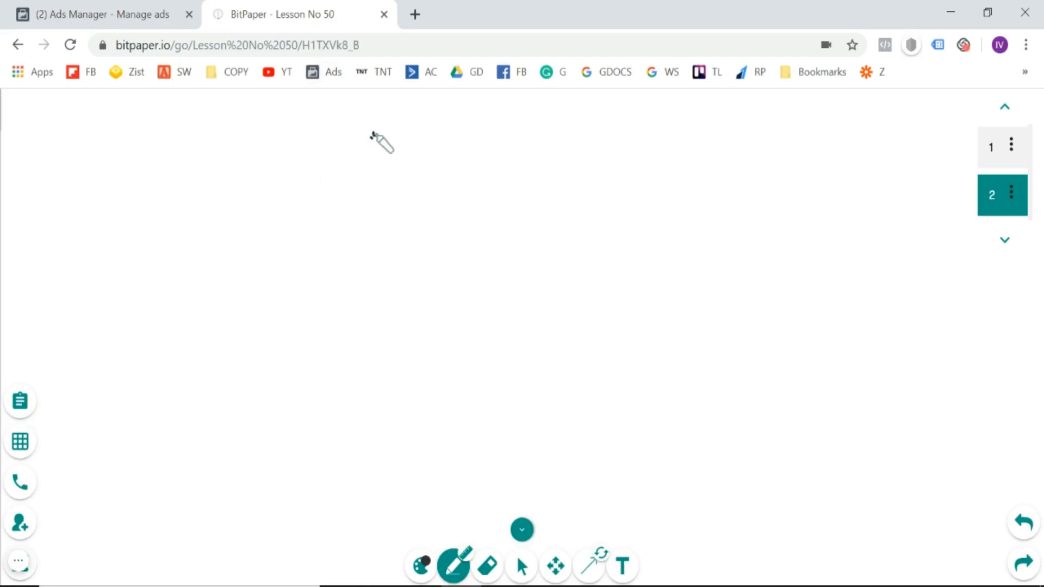
{"action": "mouse_move", "coordinate": [377, 131]}
{"action": "left_mouse_down"}
{"action": "mouse_move", "coordinate": [401, 153]}
{"action": "mouse_move", "coordinate": [418, 137]}
{"action": "mouse_move", "coordinate": [513, 133]}
{"action": "mouse_move", "coordinate": [535, 160]}
{"action": "mouse_move", "coordinate": [571, 142]}
{"action": "mouse_move", "coordinate": [499, 107]}
{"action": "mouse_move", "coordinate": [345, 175]}
{"action": "mouse_move", "coordinate": [579, 186]}
{"action": "left_mouse_up"}
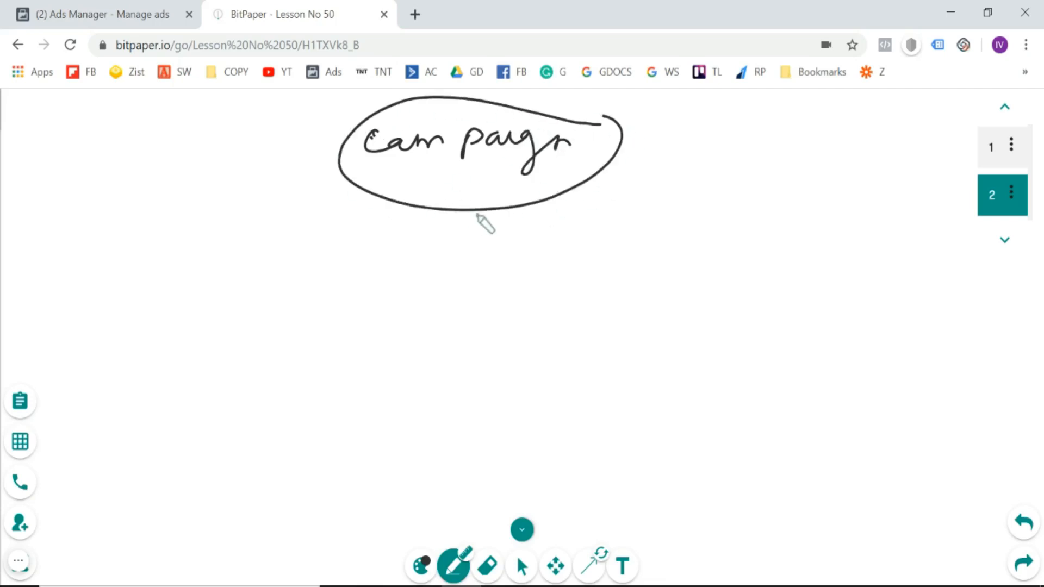
{"action": "mouse_move", "coordinate": [475, 214]}
{"action": "left_mouse_down"}
{"action": "mouse_move", "coordinate": [420, 273]}
{"action": "mouse_move", "coordinate": [436, 294]}
{"action": "mouse_move", "coordinate": [488, 303]}
{"action": "mouse_move", "coordinate": [557, 279]}
{"action": "mouse_move", "coordinate": [583, 294]}
{"action": "mouse_move", "coordinate": [592, 280]}
{"action": "left_mouse_up"}
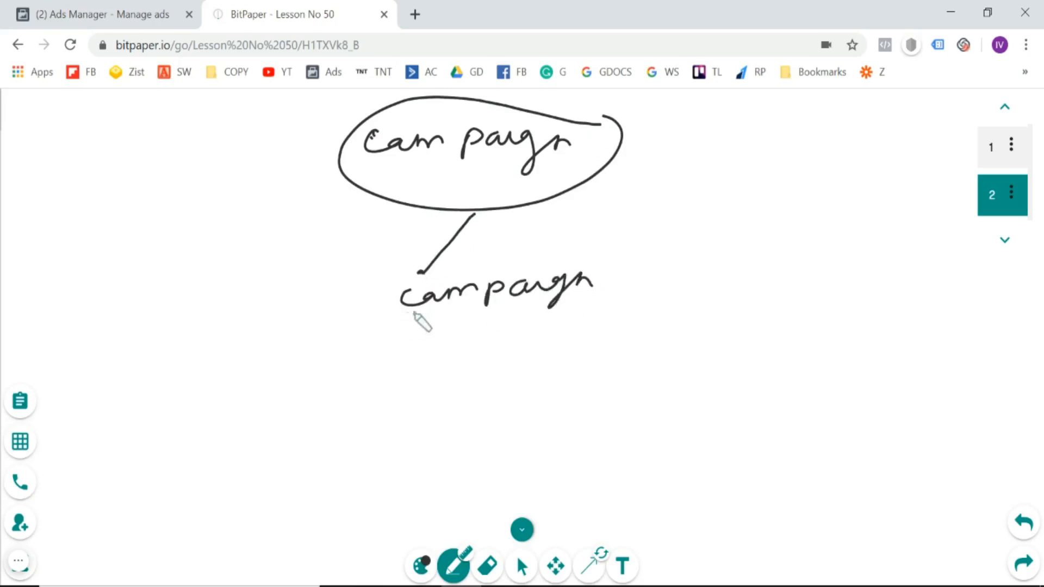
Extend the diagram with circled "Ad set" and "Ad" levels, and annotate the campaign with "objective" and the ad with "creative / copy".
{"action": "mouse_move", "coordinate": [419, 308]}
{"action": "left_mouse_down"}
{"action": "mouse_move", "coordinate": [411, 356]}
{"action": "mouse_move", "coordinate": [402, 349]}
{"action": "left_mouse_up"}
{"action": "mouse_move", "coordinate": [360, 420]}
{"action": "left_mouse_down"}
{"action": "mouse_move", "coordinate": [408, 396]}
{"action": "mouse_move", "coordinate": [501, 396]}
{"action": "mouse_move", "coordinate": [489, 383]}
{"action": "mouse_move", "coordinate": [370, 463]}
{"action": "left_mouse_up"}
{"action": "mouse_move", "coordinate": [330, 508]}
{"action": "left_mouse_down"}
{"action": "mouse_move", "coordinate": [349, 499]}
{"action": "mouse_move", "coordinate": [373, 508]}
{"action": "left_mouse_up"}
{"action": "mouse_move", "coordinate": [394, 468]}
{"action": "left_mouse_down"}
{"action": "mouse_move", "coordinate": [317, 508]}
{"action": "mouse_move", "coordinate": [389, 446]}
{"action": "left_mouse_up"}
{"action": "left_click_drag", "start_coordinate": [521, 402], "coordinate": [343, 369]}
{"action": "left_click_drag", "start_coordinate": [332, 405], "coordinate": [469, 381]}
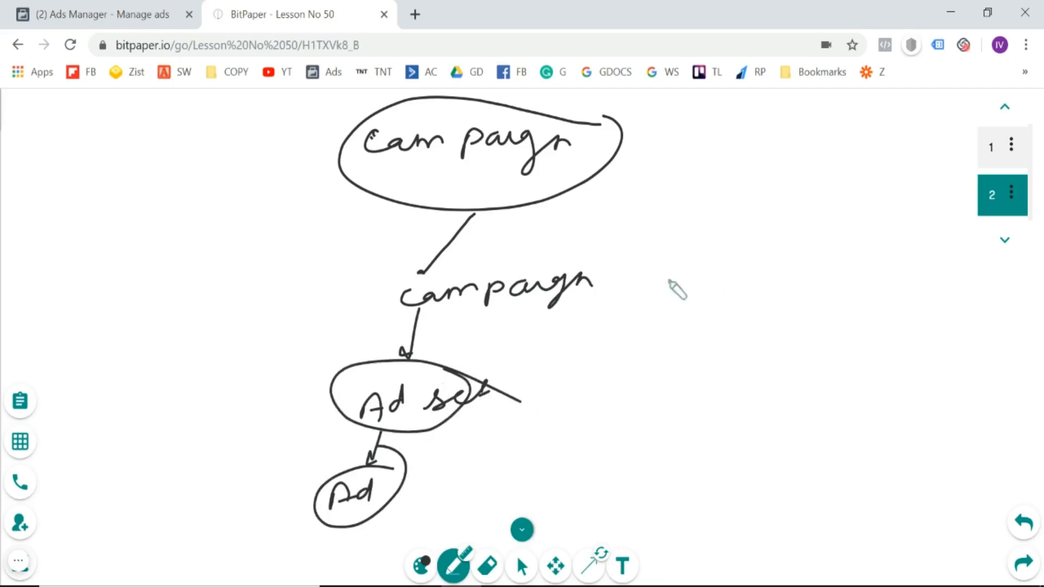
{"action": "mouse_move", "coordinate": [598, 283]}
{"action": "left_mouse_down"}
{"action": "mouse_move", "coordinate": [687, 245]}
{"action": "mouse_move", "coordinate": [718, 277]}
{"action": "mouse_move", "coordinate": [768, 263]}
{"action": "mouse_move", "coordinate": [785, 289]}
{"action": "mouse_move", "coordinate": [815, 294]}
{"action": "left_mouse_up"}
{"action": "mouse_move", "coordinate": [418, 481]}
{"action": "left_mouse_down"}
{"action": "mouse_move", "coordinate": [484, 488]}
{"action": "mouse_move", "coordinate": [589, 468]}
{"action": "mouse_move", "coordinate": [666, 489]}
{"action": "mouse_move", "coordinate": [730, 463]}
{"action": "mouse_move", "coordinate": [716, 497]}
{"action": "left_mouse_up"}
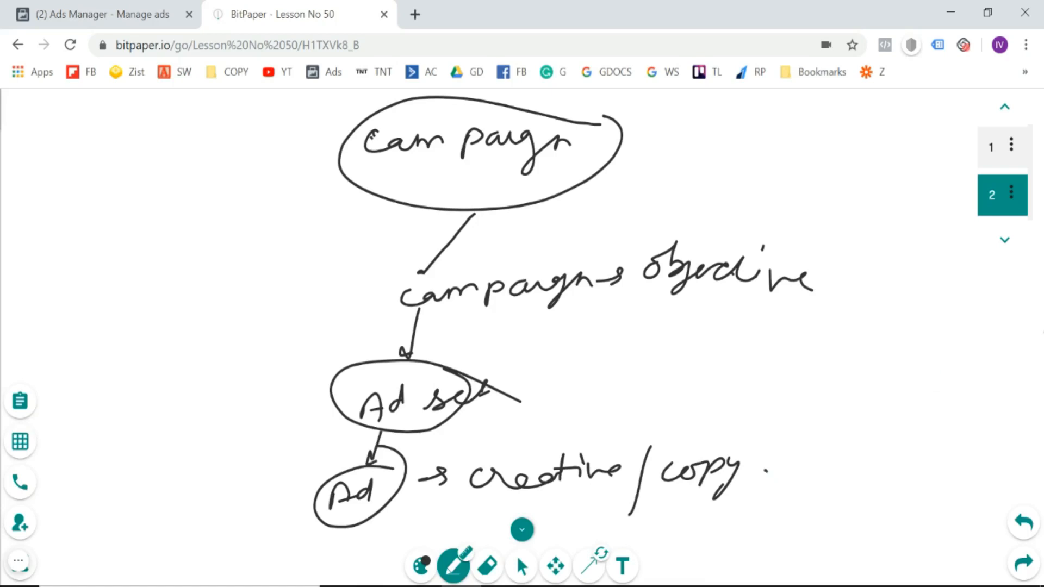
On another new page, write "post" with an arrow to a list of "Likes", "shares" and "comments".
{"action": "left_click", "coordinate": [1000, 256]}
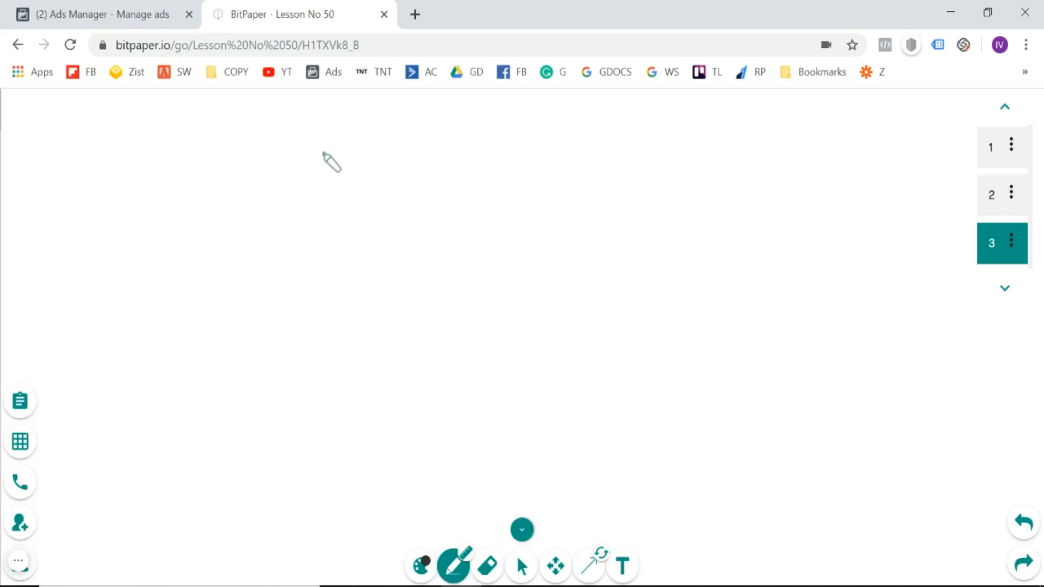
{"action": "mouse_move", "coordinate": [320, 141]}
{"action": "left_mouse_down"}
{"action": "mouse_move", "coordinate": [322, 170]}
{"action": "mouse_move", "coordinate": [343, 148]}
{"action": "mouse_move", "coordinate": [393, 155]}
{"action": "mouse_move", "coordinate": [427, 140]}
{"action": "mouse_move", "coordinate": [422, 156]}
{"action": "mouse_move", "coordinate": [491, 158]}
{"action": "left_mouse_up"}
{"action": "mouse_move", "coordinate": [504, 140]}
{"action": "left_mouse_down"}
{"action": "mouse_move", "coordinate": [506, 158]}
{"action": "mouse_move", "coordinate": [529, 155]}
{"action": "left_mouse_up"}
{"action": "left_click_drag", "start_coordinate": [453, 185], "coordinate": [447, 207]}
{"action": "mouse_move", "coordinate": [470, 177]}
{"action": "left_mouse_down"}
{"action": "mouse_move", "coordinate": [485, 204]}
{"action": "mouse_move", "coordinate": [560, 206]}
{"action": "left_mouse_up"}
{"action": "mouse_move", "coordinate": [467, 240]}
{"action": "left_mouse_down"}
{"action": "mouse_move", "coordinate": [459, 254]}
{"action": "mouse_move", "coordinate": [504, 240]}
{"action": "mouse_move", "coordinate": [570, 246]}
{"action": "mouse_move", "coordinate": [594, 238]}
{"action": "mouse_move", "coordinate": [614, 249]}
{"action": "mouse_move", "coordinate": [642, 223]}
{"action": "left_mouse_up"}
Bracket the likes, shares and comments list and point it to an underlined "Engagement".
{"action": "left_click_drag", "start_coordinate": [622, 124], "coordinate": [685, 149]}
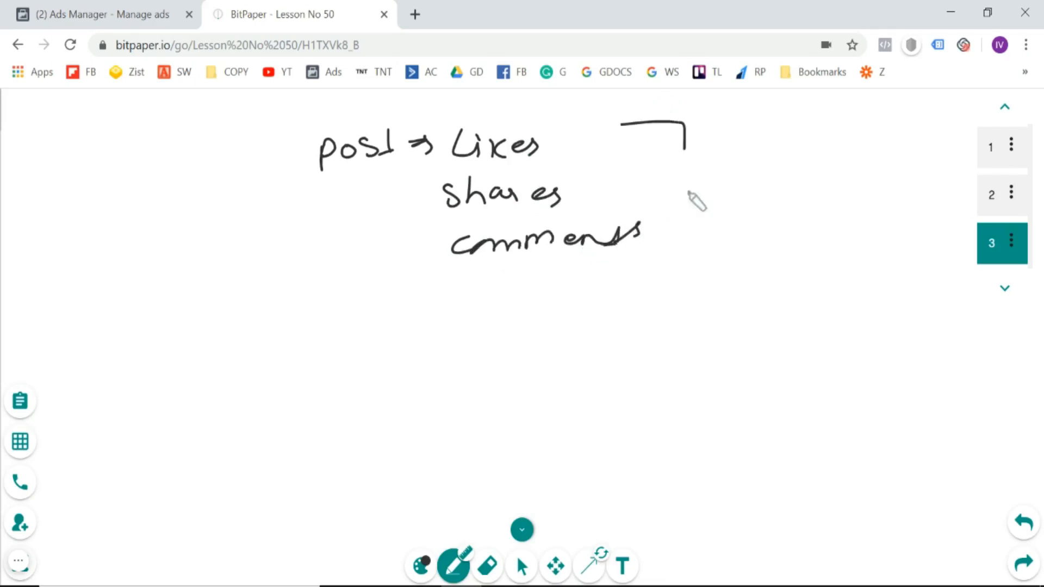
{"action": "mouse_move", "coordinate": [689, 192]}
{"action": "left_mouse_down"}
{"action": "mouse_move", "coordinate": [660, 224]}
{"action": "mouse_move", "coordinate": [722, 194]}
{"action": "mouse_move", "coordinate": [811, 185]}
{"action": "mouse_move", "coordinate": [863, 205]}
{"action": "mouse_move", "coordinate": [933, 192]}
{"action": "mouse_move", "coordinate": [962, 200]}
{"action": "mouse_move", "coordinate": [974, 184]}
{"action": "left_mouse_up"}
{"action": "left_click_drag", "start_coordinate": [680, 237], "coordinate": [951, 229]}
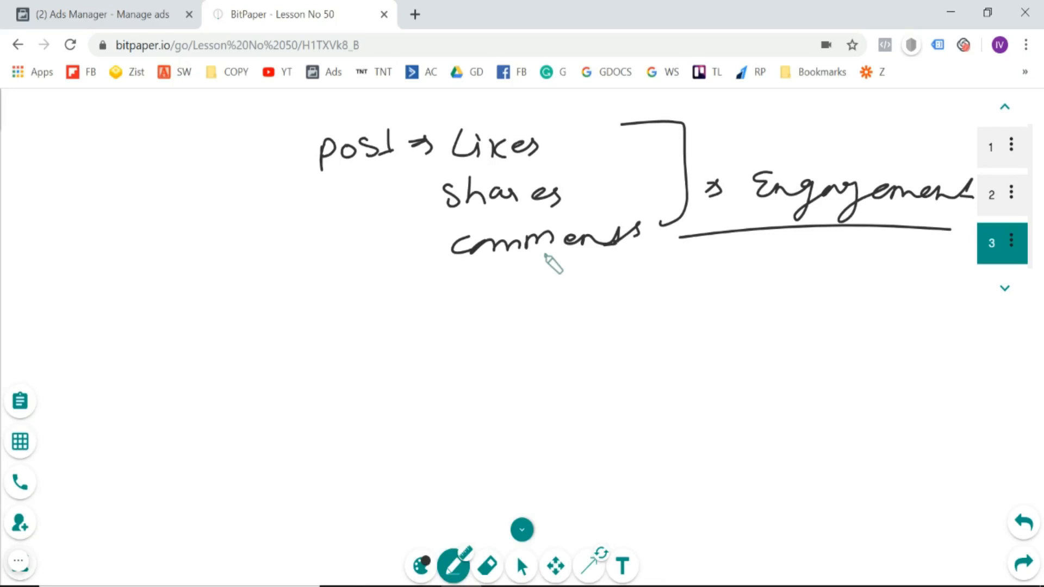
Switch to Ads Manager, start a new campaign with the Engagement objective for Post Engagement, and continue to the ad set.
{"action": "left_click", "coordinate": [146, 7]}
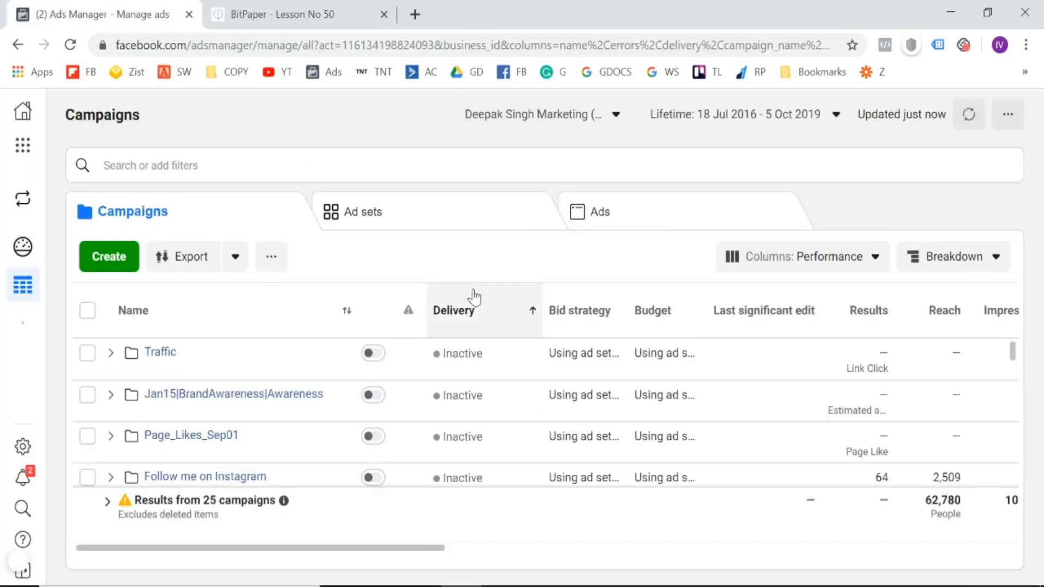
{"action": "left_click", "coordinate": [109, 258]}
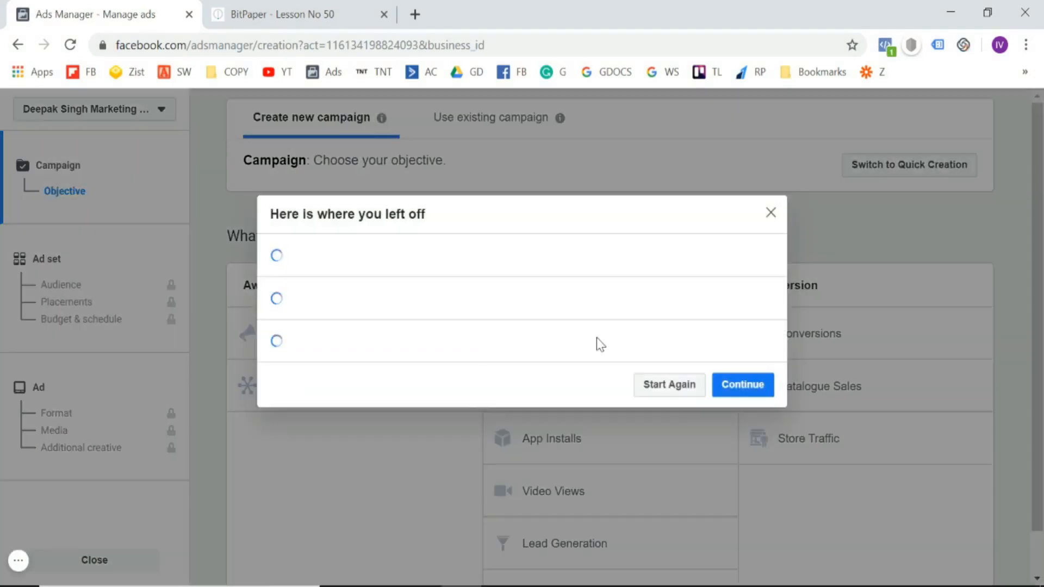
{"action": "left_click", "coordinate": [772, 214]}
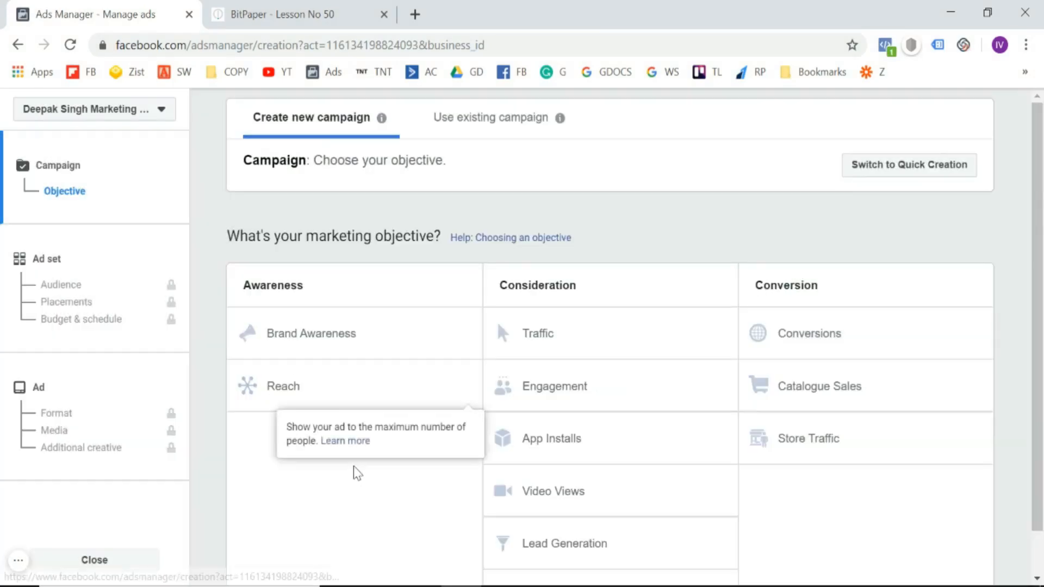
{"action": "scroll", "coordinate": [353, 473], "scroll_direction": "down", "scroll_amount": 1}
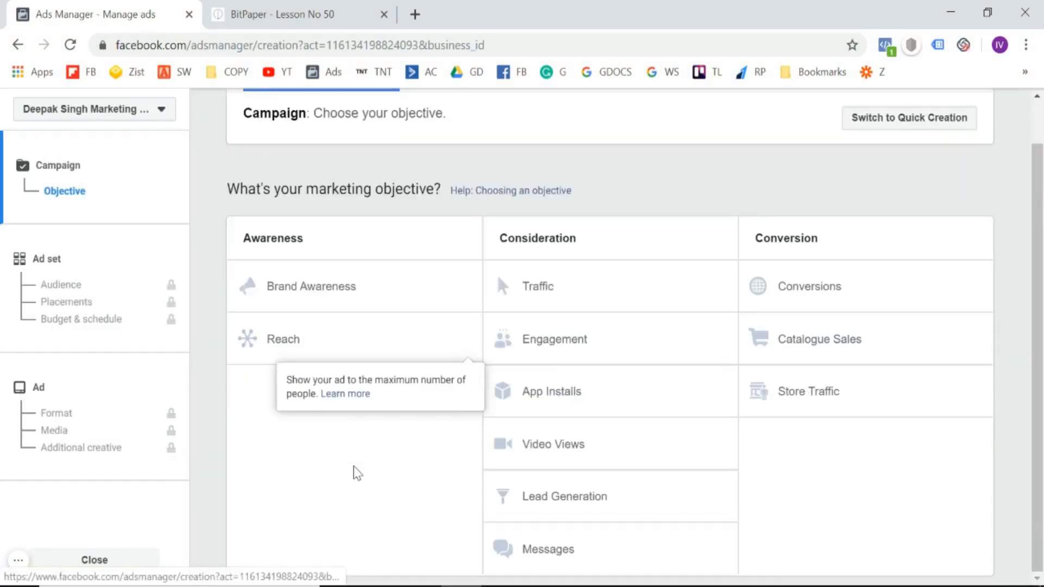
{"action": "left_click", "coordinate": [563, 355]}
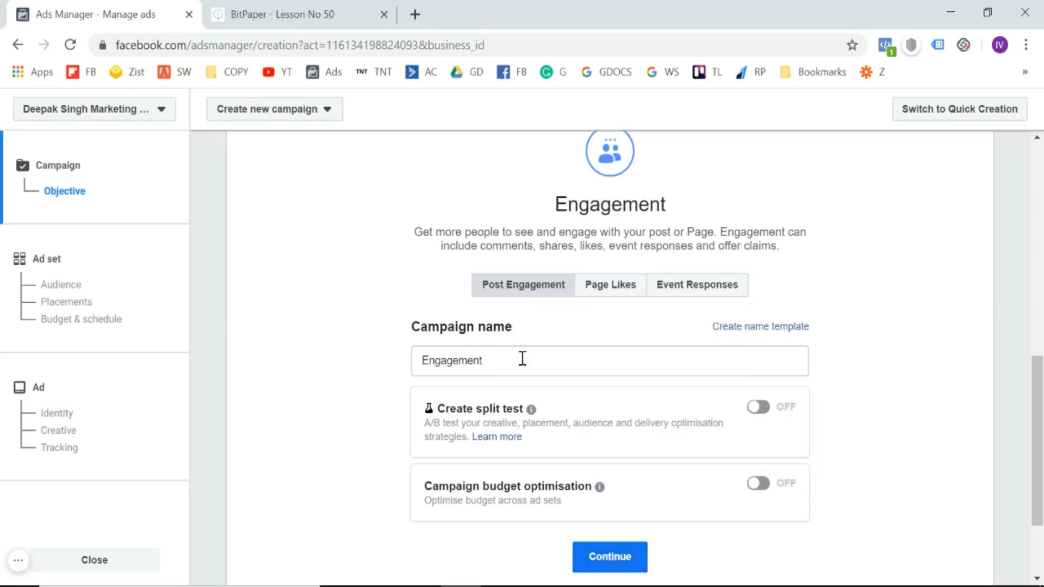
{"action": "left_click", "coordinate": [604, 557]}
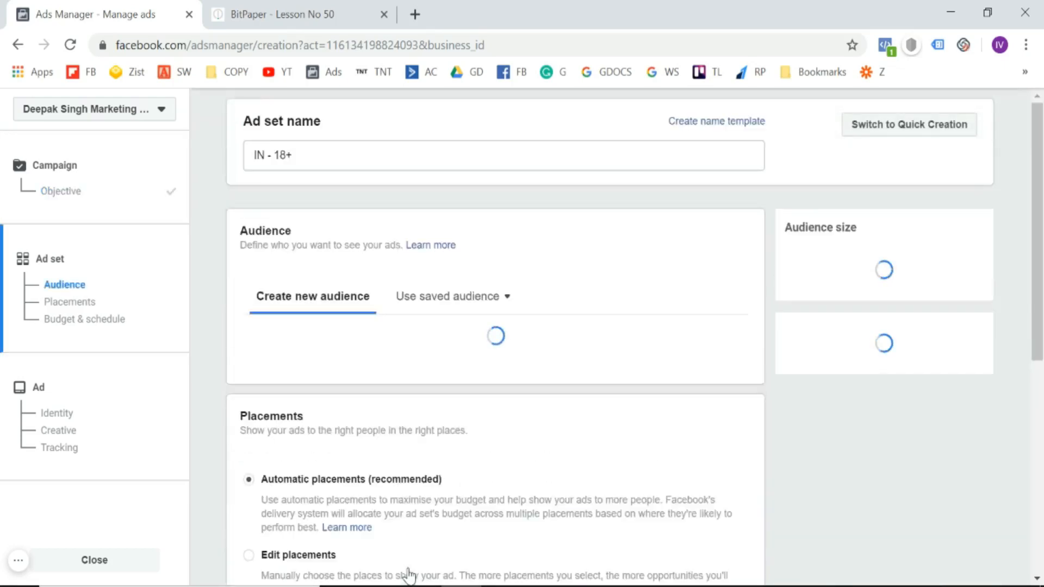
Replace the default ad set name with "Bodybuilding".
{"action": "triple_click", "coordinate": [355, 156]}
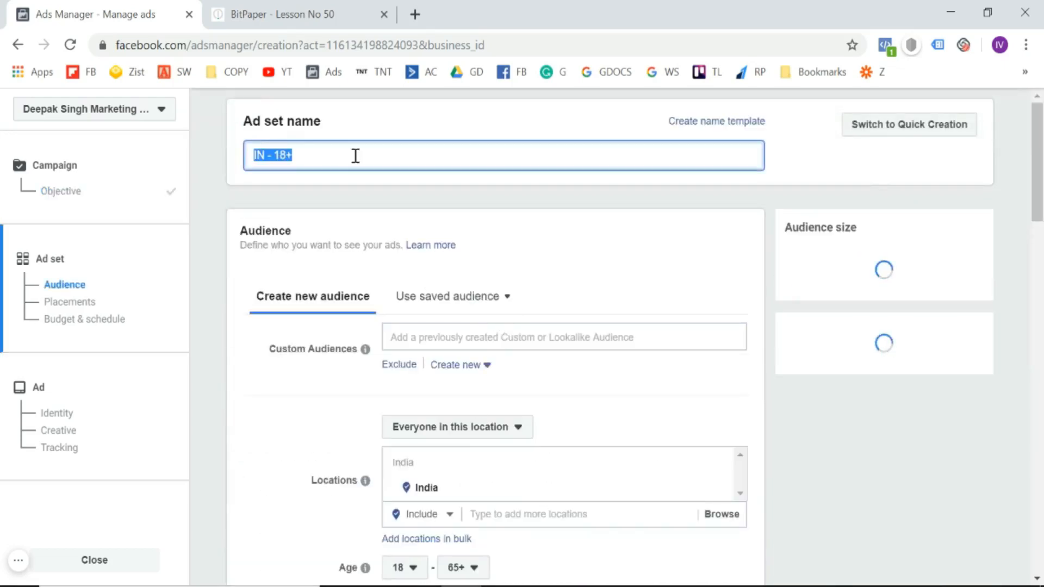
{"action": "key", "text": "BackSpace"}
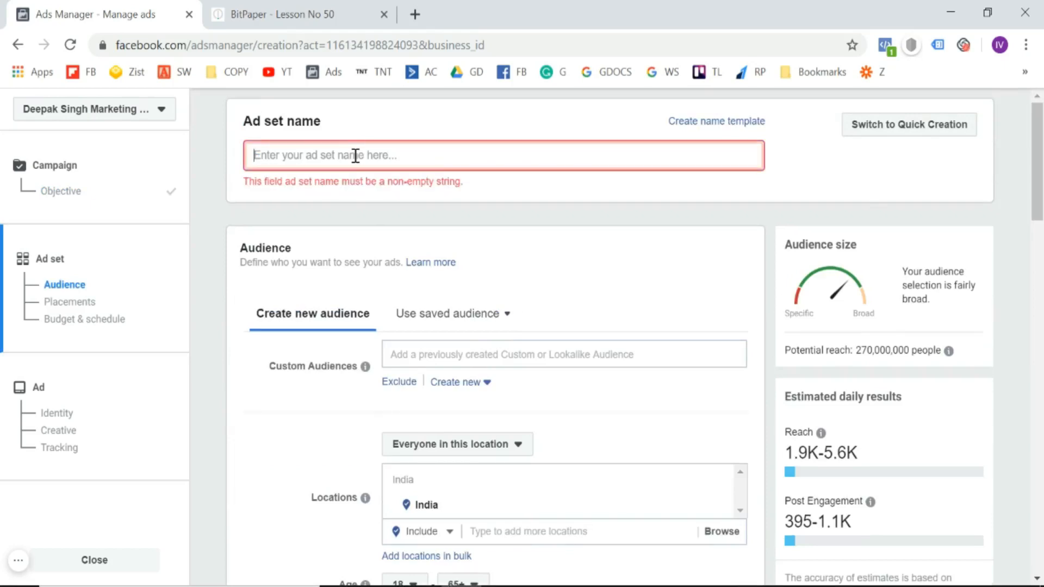
{"action": "type", "text": "Bodybuil"}
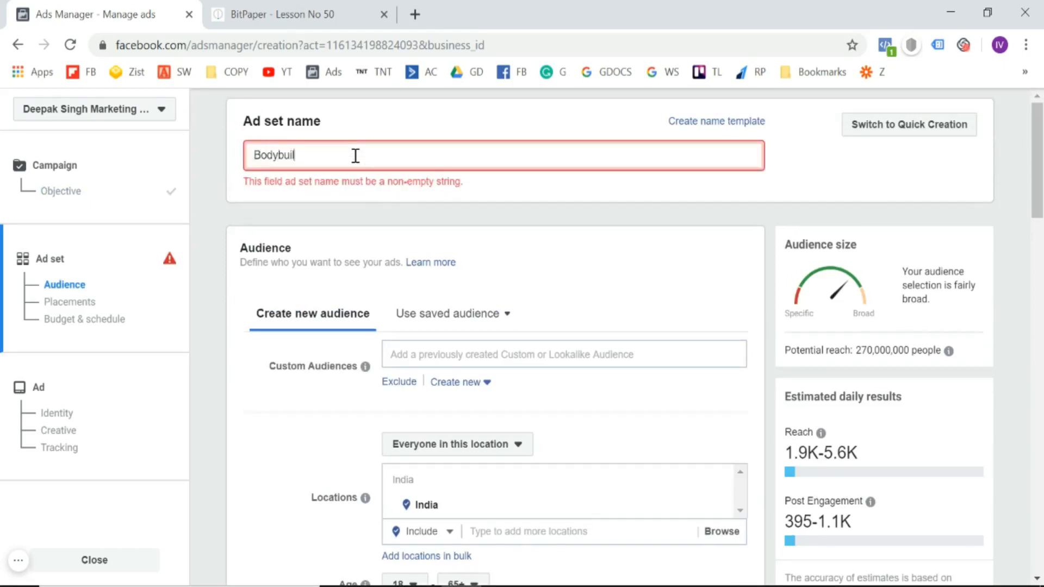
{"action": "type", "text": "ding"}
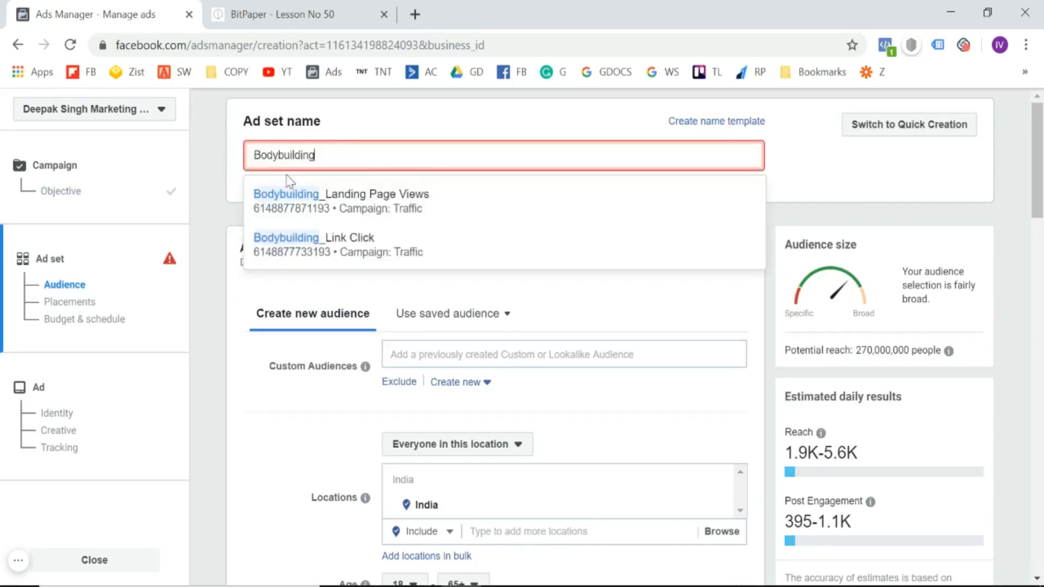
{"action": "left_click", "coordinate": [199, 225]}
Apply the saved audience Bodybuilding_18-24 to the ad set.
{"action": "scroll", "coordinate": [196, 226], "scroll_direction": "down", "scroll_amount": 2}
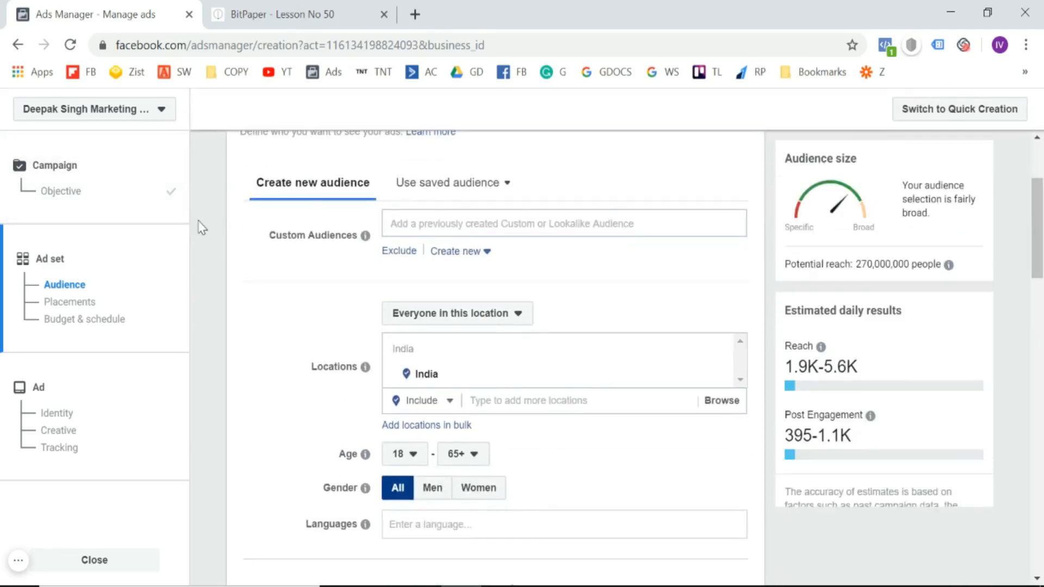
{"action": "left_click", "coordinate": [457, 182]}
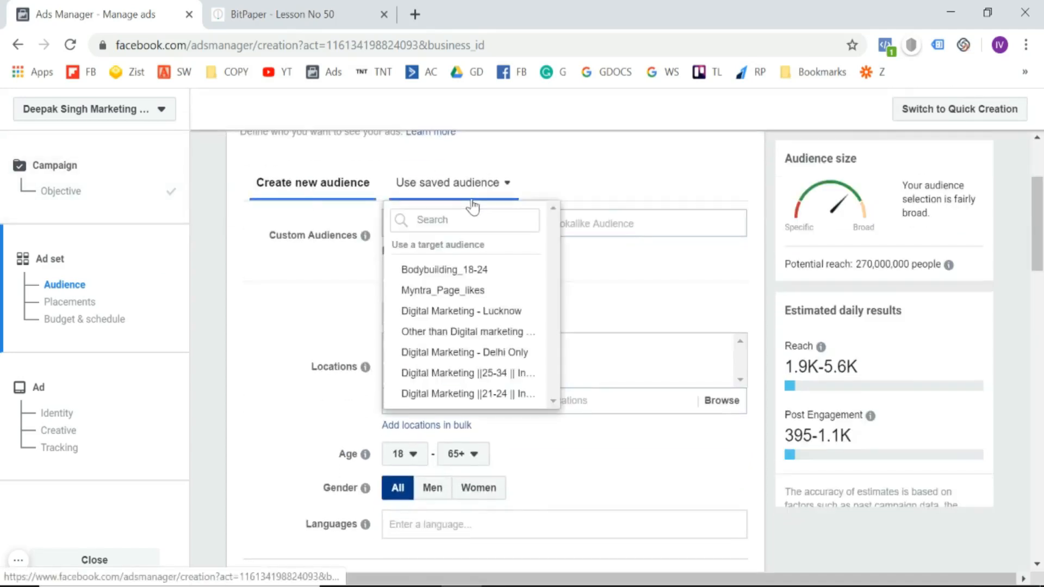
{"action": "left_click", "coordinate": [481, 279]}
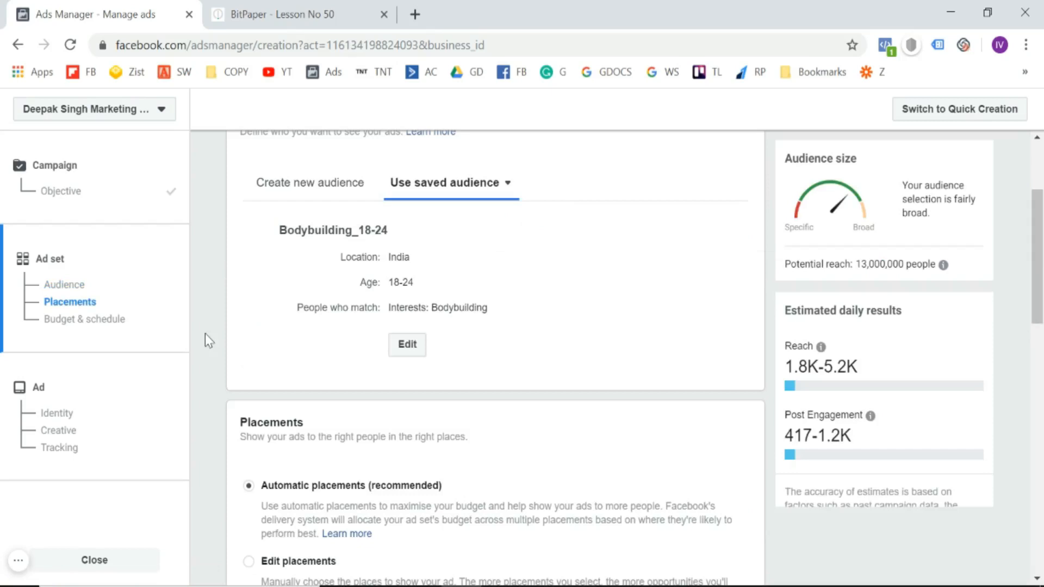
Extend the ad set name to "Bodybuilding_All Placement".
{"action": "scroll", "coordinate": [205, 334], "scroll_direction": "down", "scroll_amount": 3}
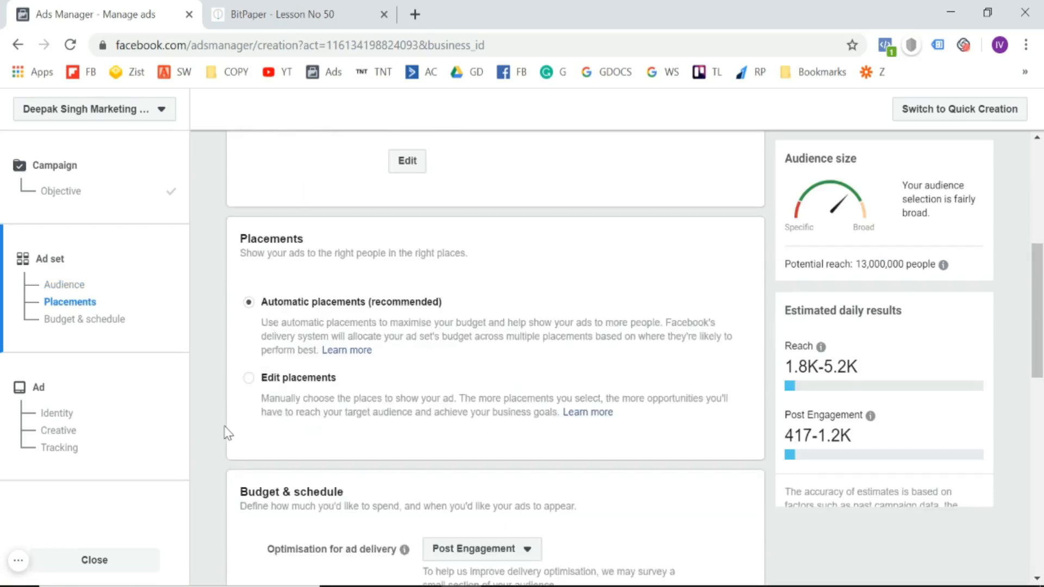
{"action": "scroll", "coordinate": [226, 432], "scroll_direction": "up", "scroll_amount": 5}
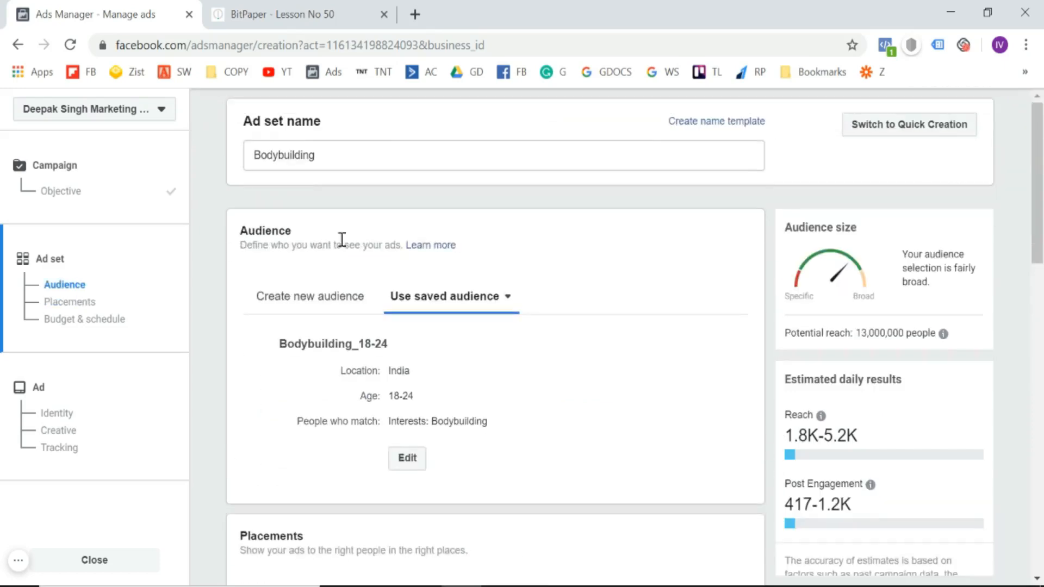
{"action": "left_click", "coordinate": [415, 154]}
{"action": "type", "text": "_A"}
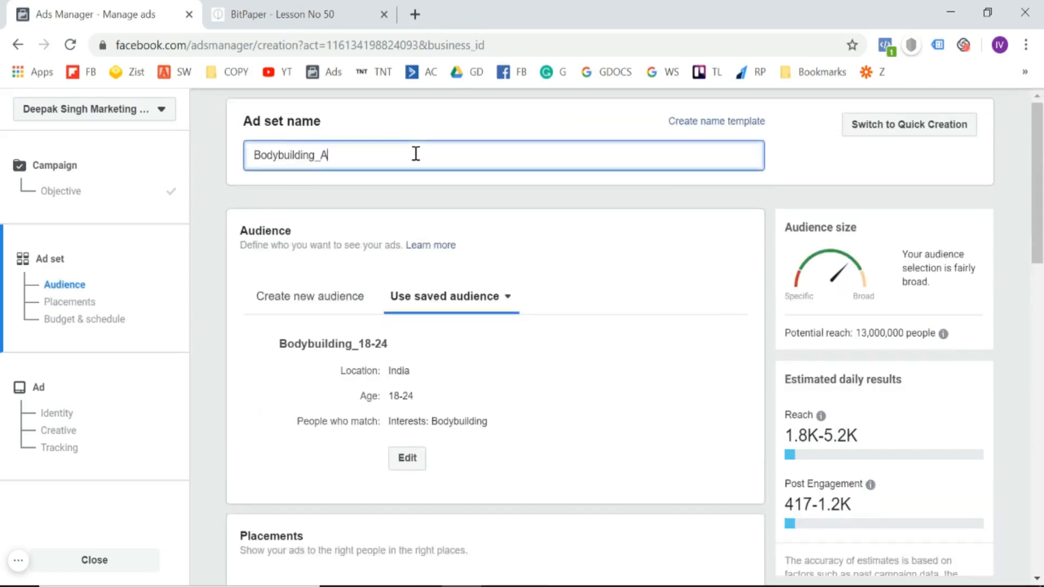
{"action": "type", "text": "ll Placement"}
{"action": "left_click", "coordinate": [214, 228]}
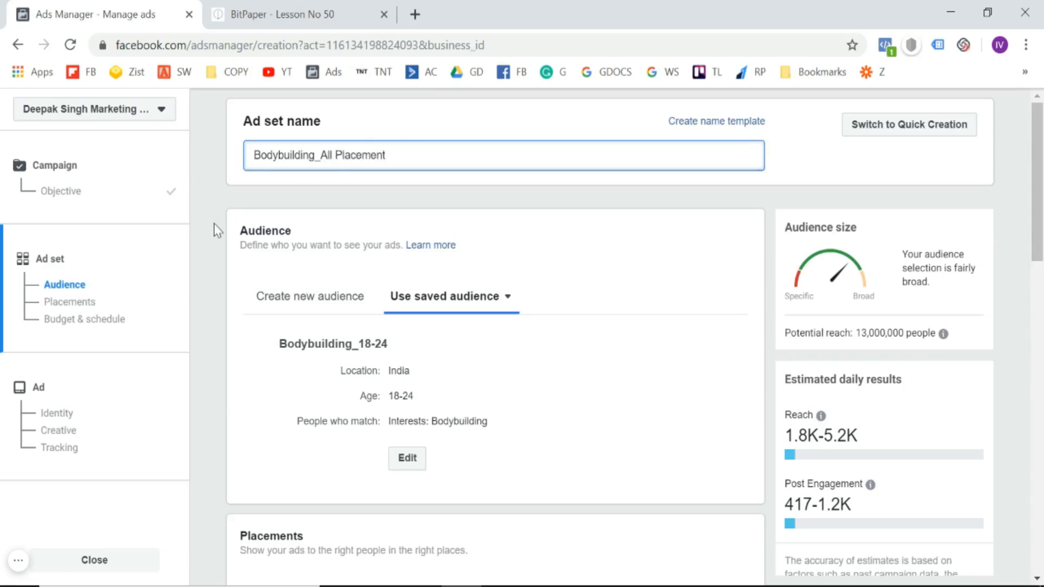
Examine the ad set's budget and schedule settings and the optimisation options for ad delivery, leaving Post Engagement selected.
{"action": "scroll", "coordinate": [218, 230], "scroll_direction": "down", "scroll_amount": 2}
{"action": "scroll", "coordinate": [217, 230], "scroll_direction": "down", "scroll_amount": 8}
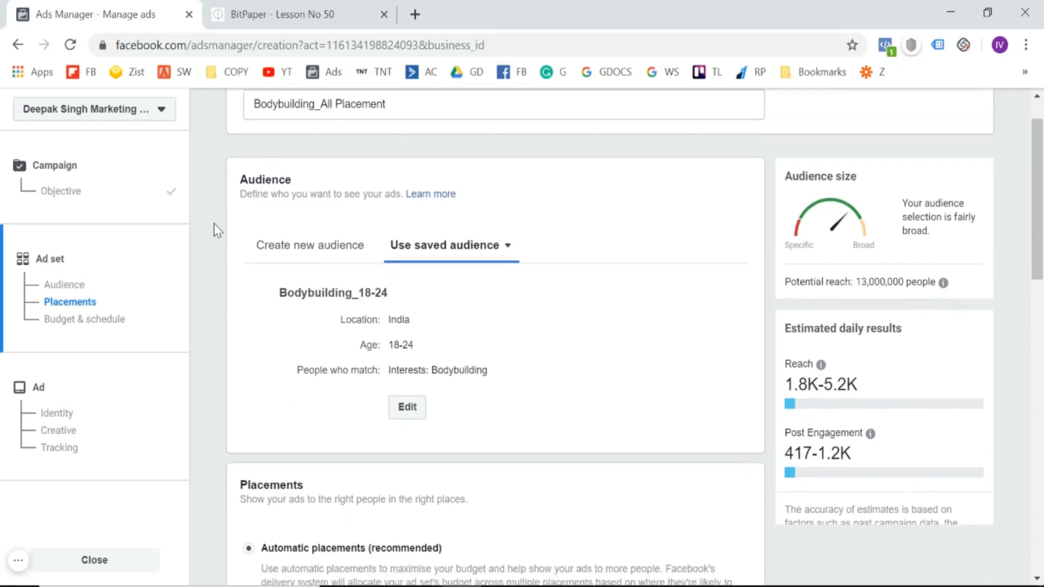
{"action": "scroll", "coordinate": [218, 230], "scroll_direction": "down", "scroll_amount": 3}
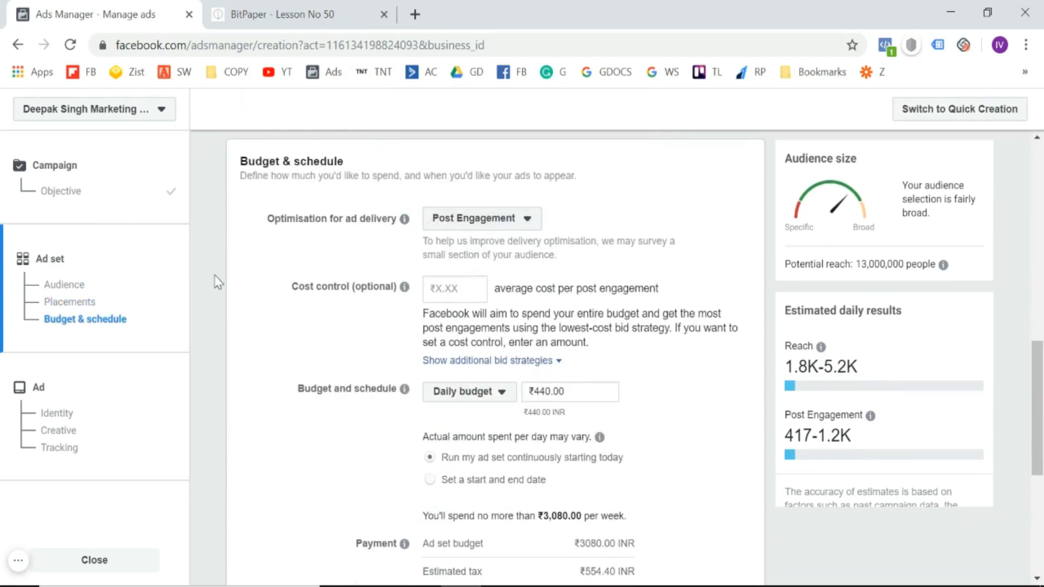
{"action": "scroll", "coordinate": [215, 280], "scroll_direction": "up", "scroll_amount": 5}
{"action": "scroll", "coordinate": [216, 281], "scroll_direction": "down", "scroll_amount": 4}
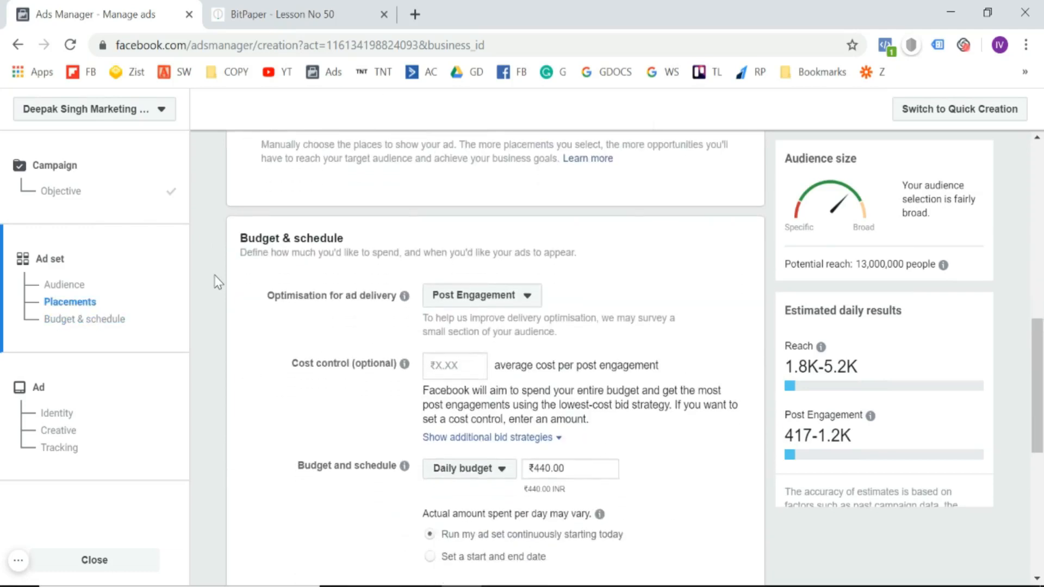
{"action": "scroll", "coordinate": [391, 298], "scroll_direction": "down", "scroll_amount": 1}
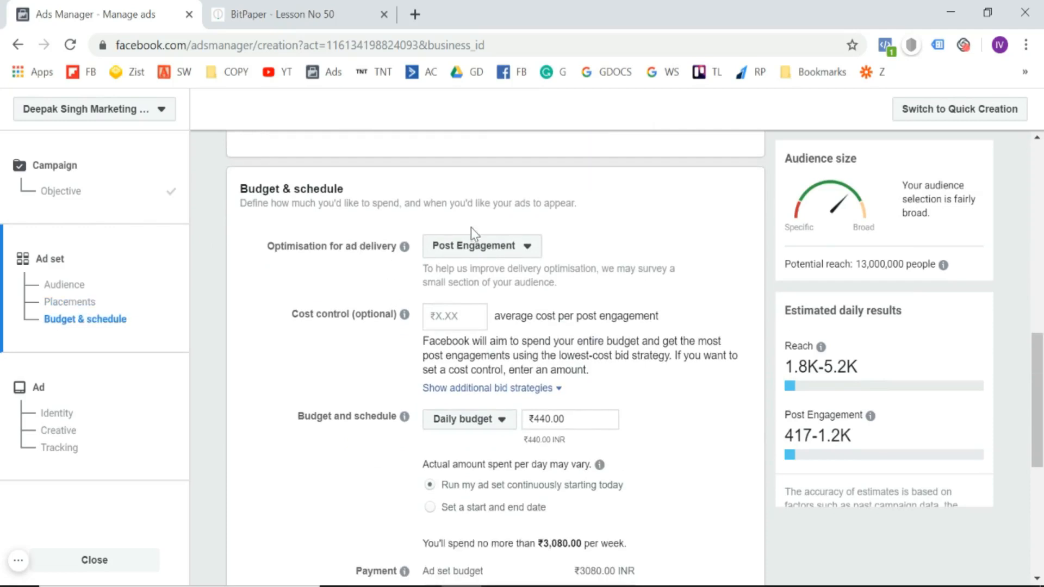
{"action": "left_click", "coordinate": [481, 250]}
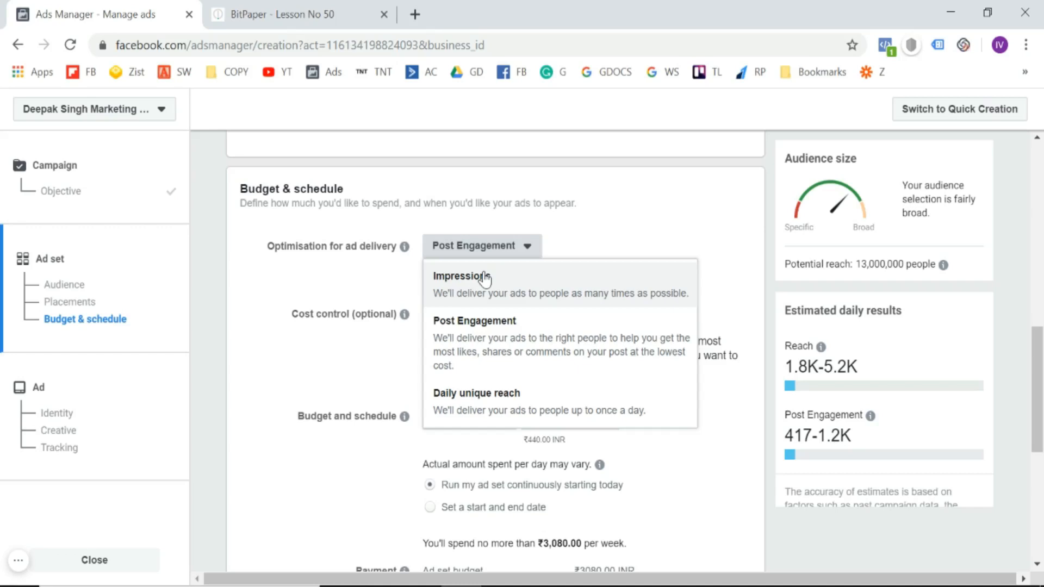
{"action": "left_click", "coordinate": [336, 299]}
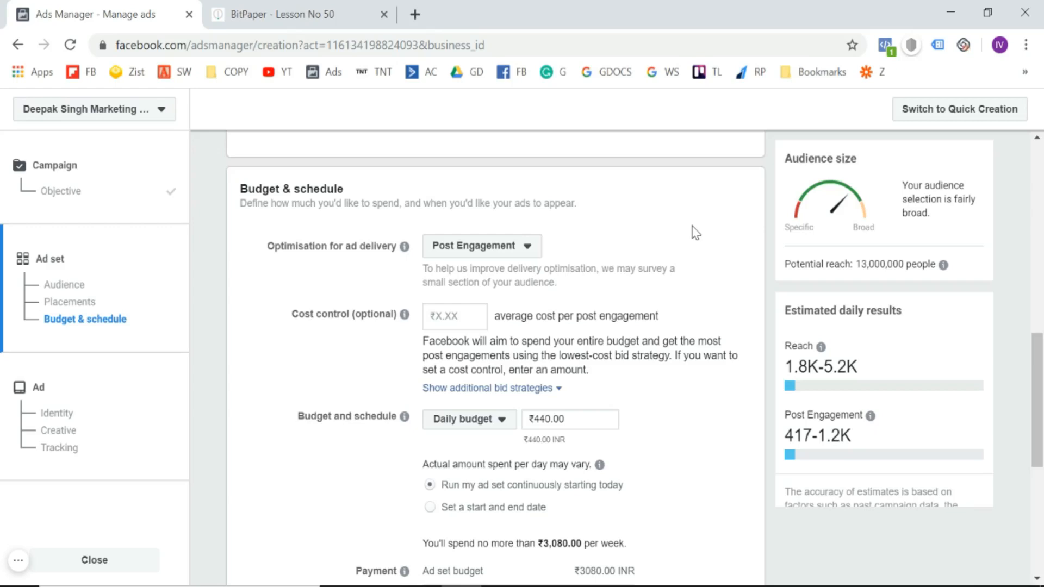
{"action": "left_click", "coordinate": [486, 250]}
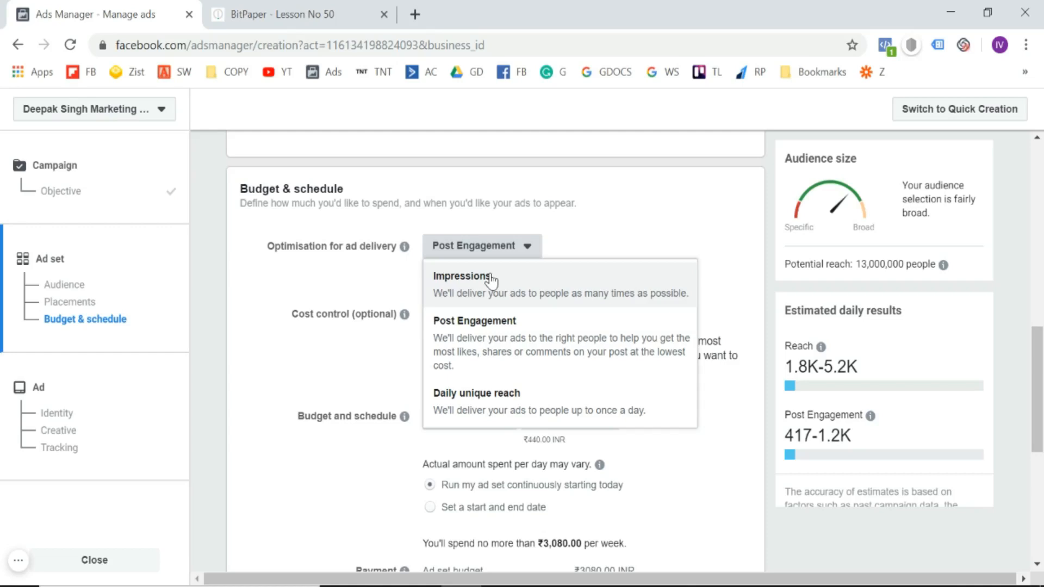
{"action": "left_click", "coordinate": [496, 340]}
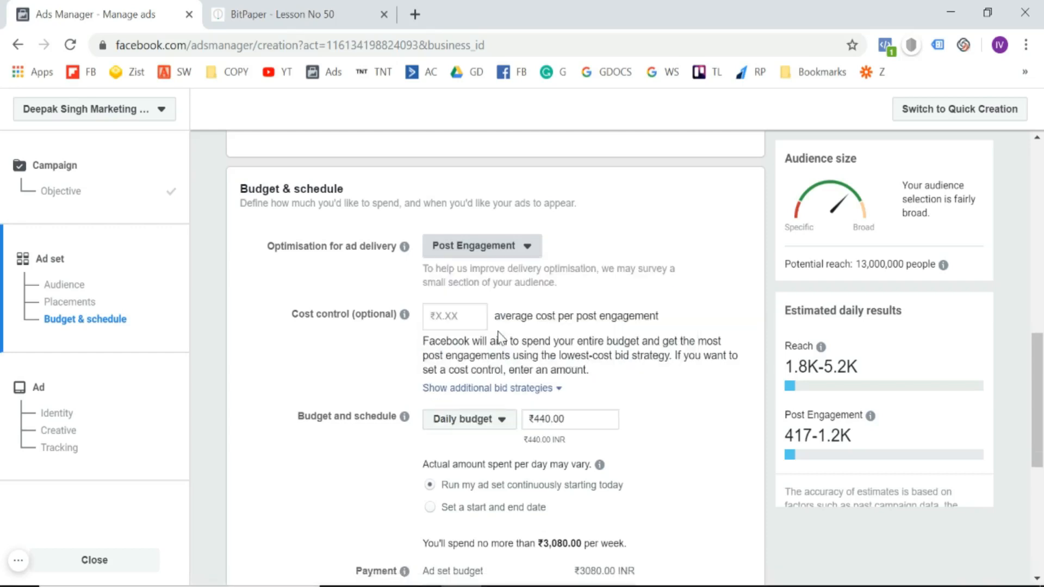
{"action": "left_click", "coordinate": [484, 251]}
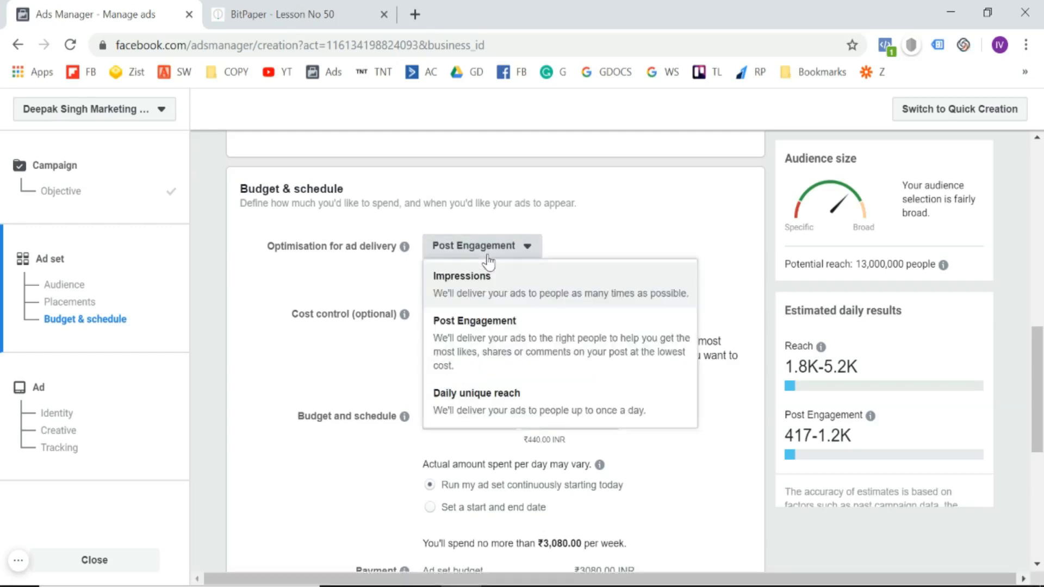
{"action": "left_click", "coordinate": [288, 450]}
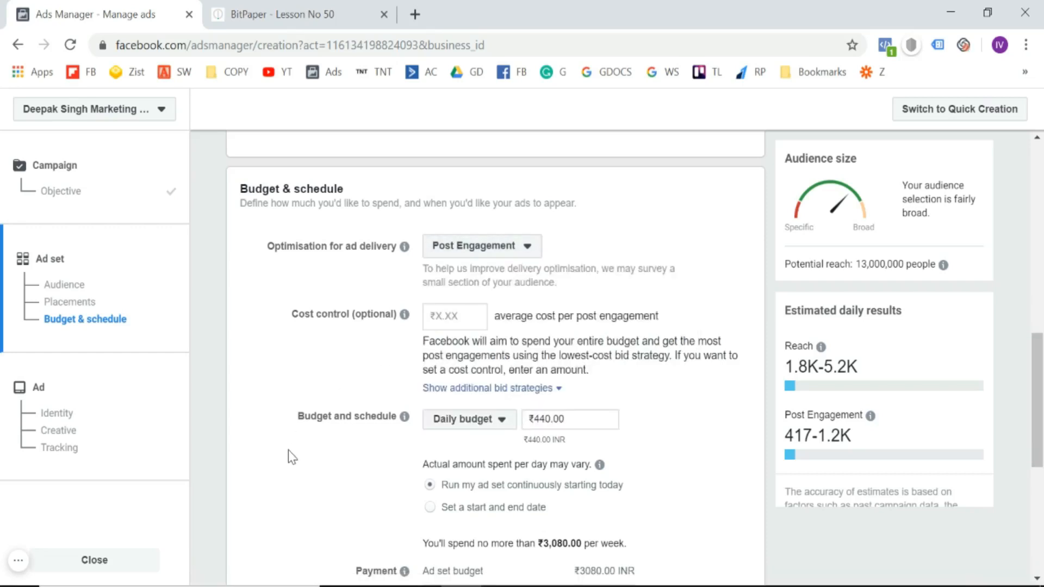
Set the ad set's daily budget to ₹100.
{"action": "scroll", "coordinate": [288, 450], "scroll_direction": "down", "scroll_amount": 1}
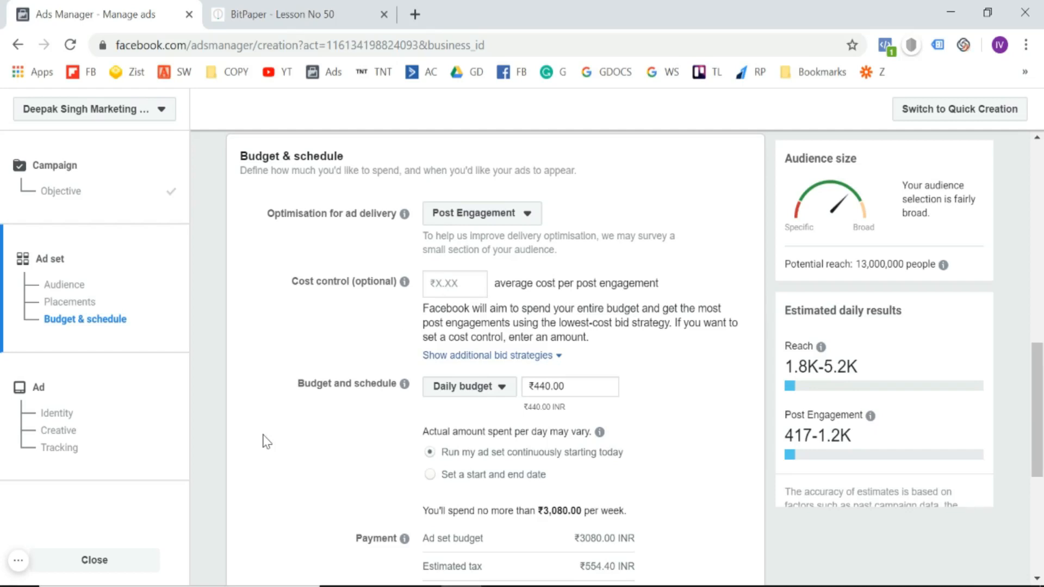
{"action": "scroll", "coordinate": [266, 441], "scroll_direction": "down", "scroll_amount": 3}
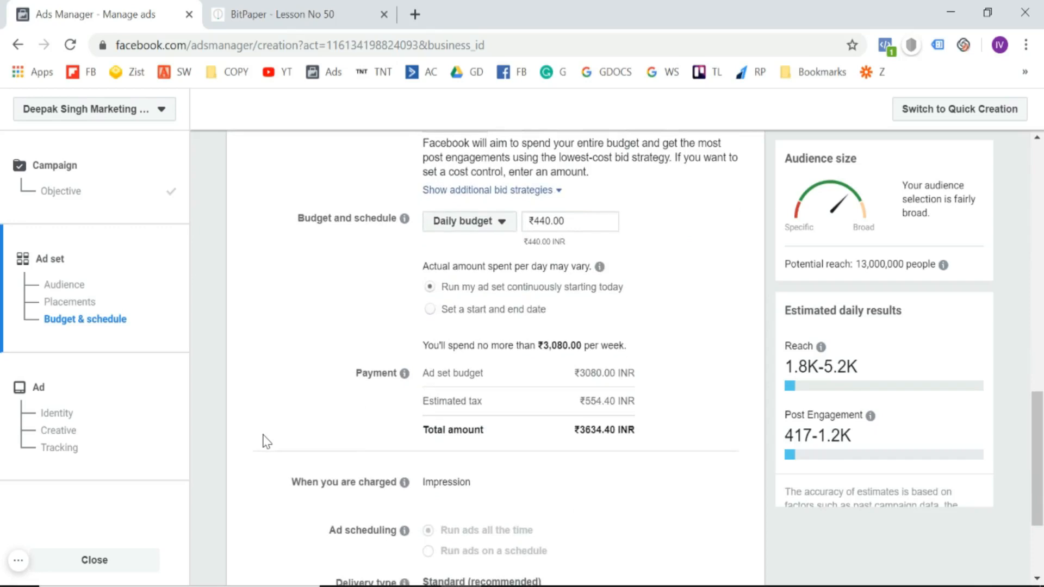
{"action": "double_click", "coordinate": [579, 221]}
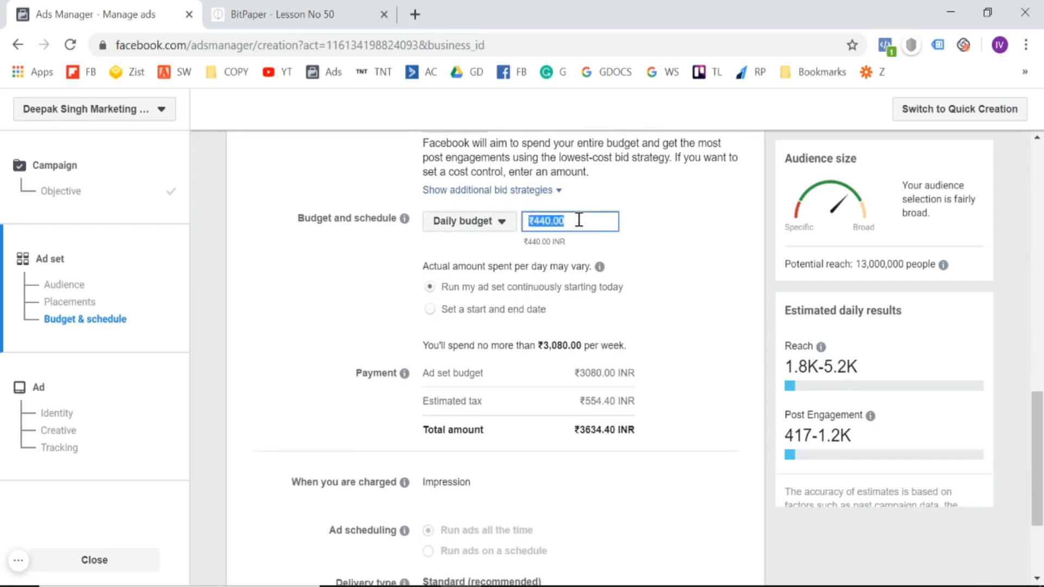
{"action": "type", "text": "100"}
{"action": "left_click", "coordinate": [337, 257]}
Try scheduling the ad set with a start and end date, and return it to running continuously starting today.
{"action": "scroll", "coordinate": [342, 259], "scroll_direction": "down", "scroll_amount": 1}
{"action": "scroll", "coordinate": [339, 258], "scroll_direction": "down", "scroll_amount": 1}
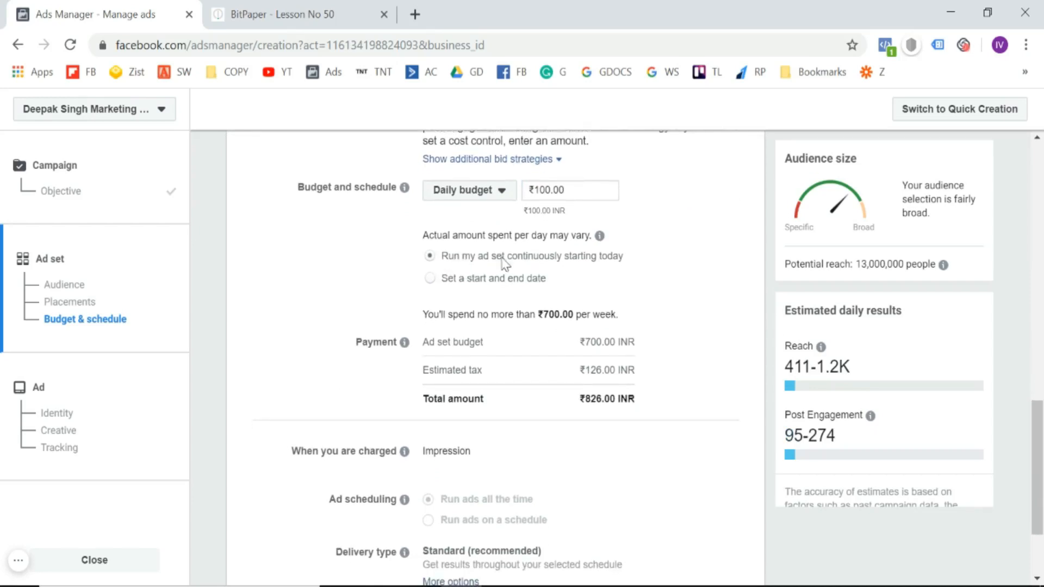
{"action": "left_click", "coordinate": [430, 279]}
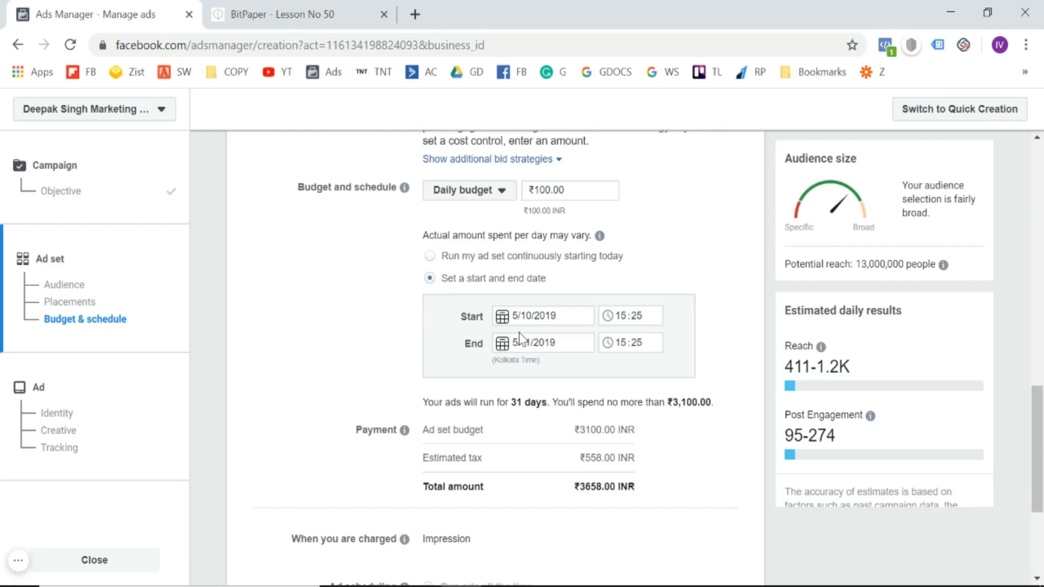
{"action": "left_click", "coordinate": [530, 347]}
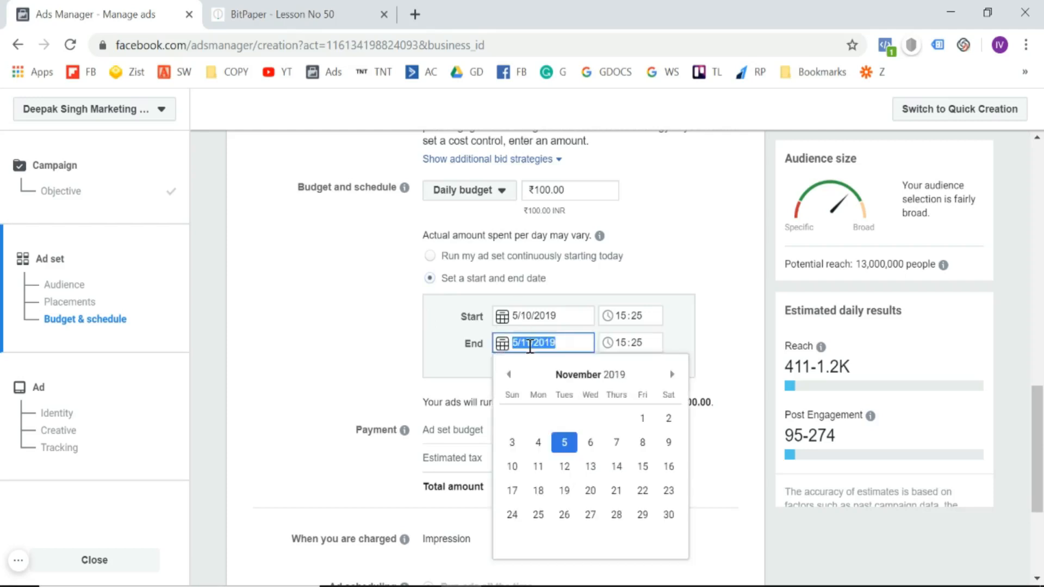
{"action": "left_click", "coordinate": [327, 298]}
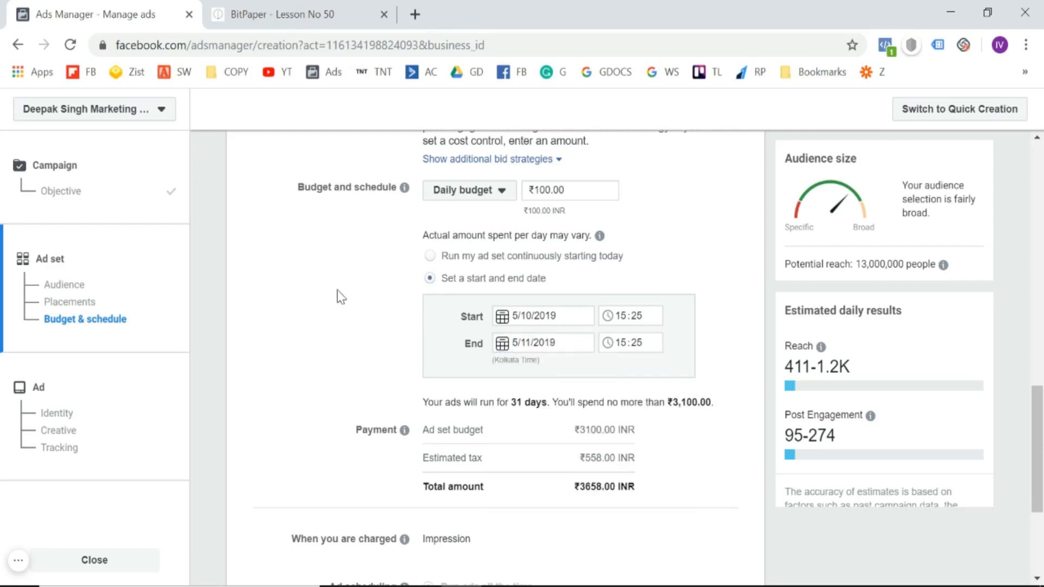
{"action": "left_click", "coordinate": [429, 256]}
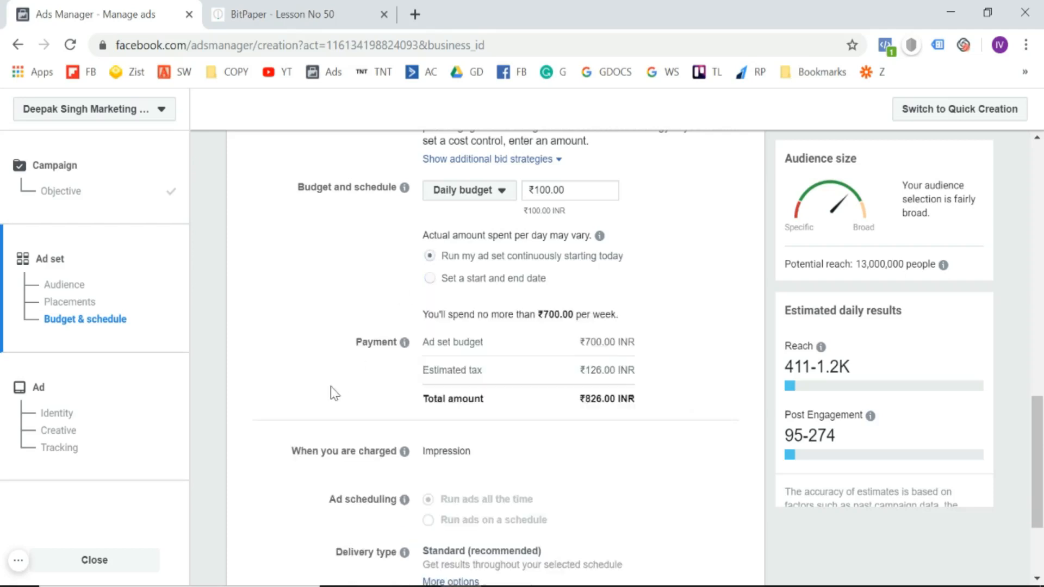
Examine the payment summary, charging and ad scheduling settings, and expand the delivery type options.
{"action": "scroll", "coordinate": [337, 387], "scroll_direction": "down", "scroll_amount": 1}
{"action": "scroll", "coordinate": [572, 329], "scroll_direction": "down", "scroll_amount": 1}
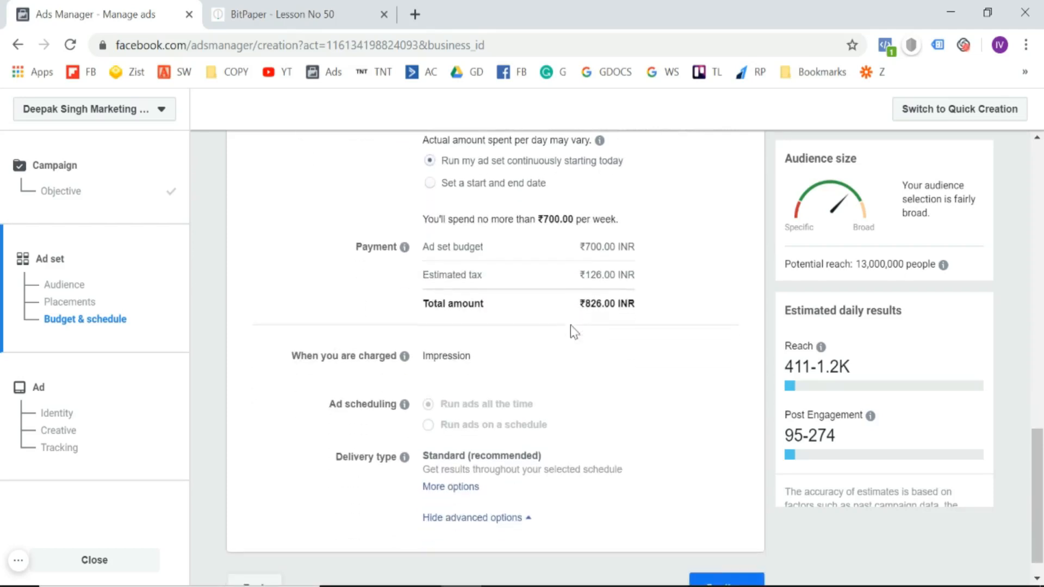
{"action": "mouse_move", "coordinate": [406, 342]}
{"action": "scroll", "coordinate": [407, 350], "scroll_direction": "up", "scroll_amount": 1}
{"action": "scroll", "coordinate": [393, 425], "scroll_direction": "down", "scroll_amount": 1}
{"action": "scroll", "coordinate": [392, 426], "scroll_direction": "up", "scroll_amount": 4}
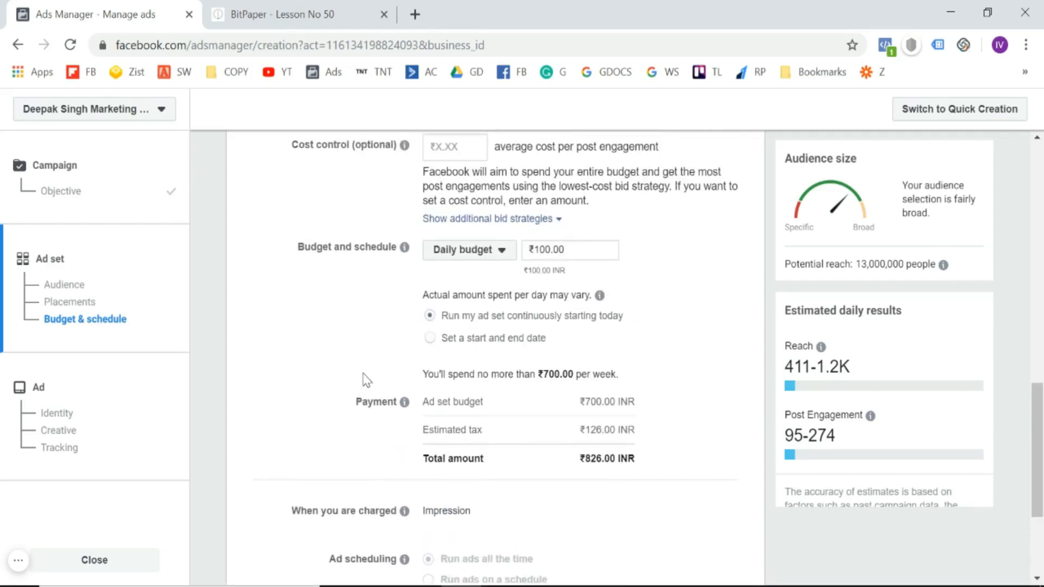
{"action": "scroll", "coordinate": [365, 379], "scroll_direction": "down", "scroll_amount": 4}
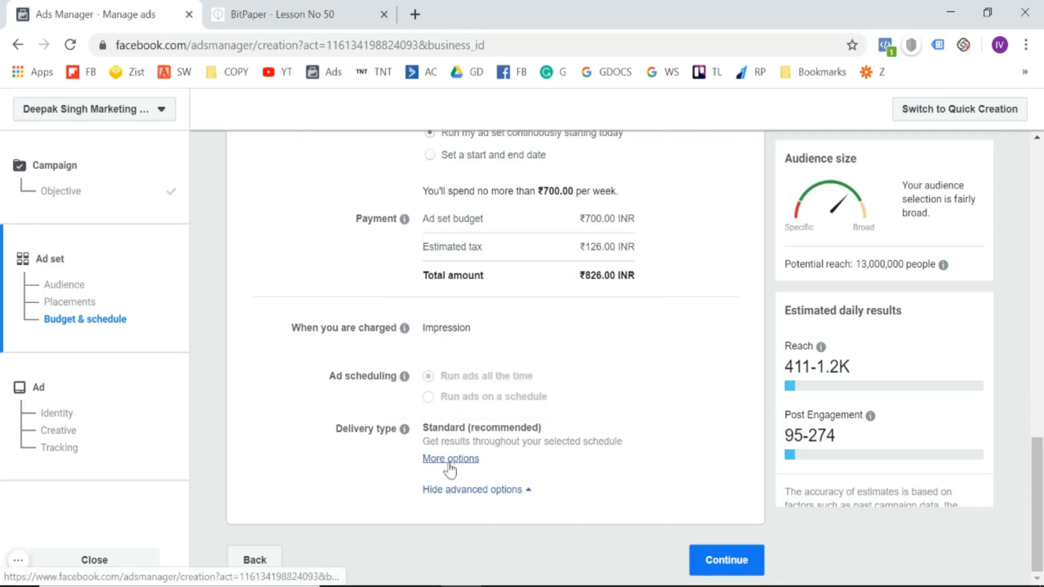
{"action": "left_click", "coordinate": [435, 525]}
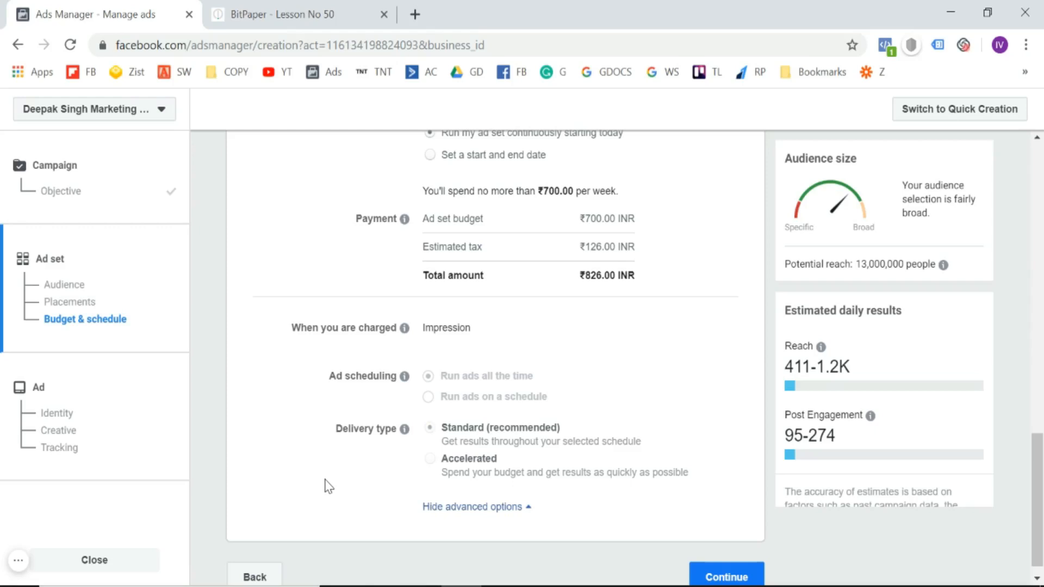
{"action": "scroll", "coordinate": [328, 485], "scroll_direction": "down", "scroll_amount": 1}
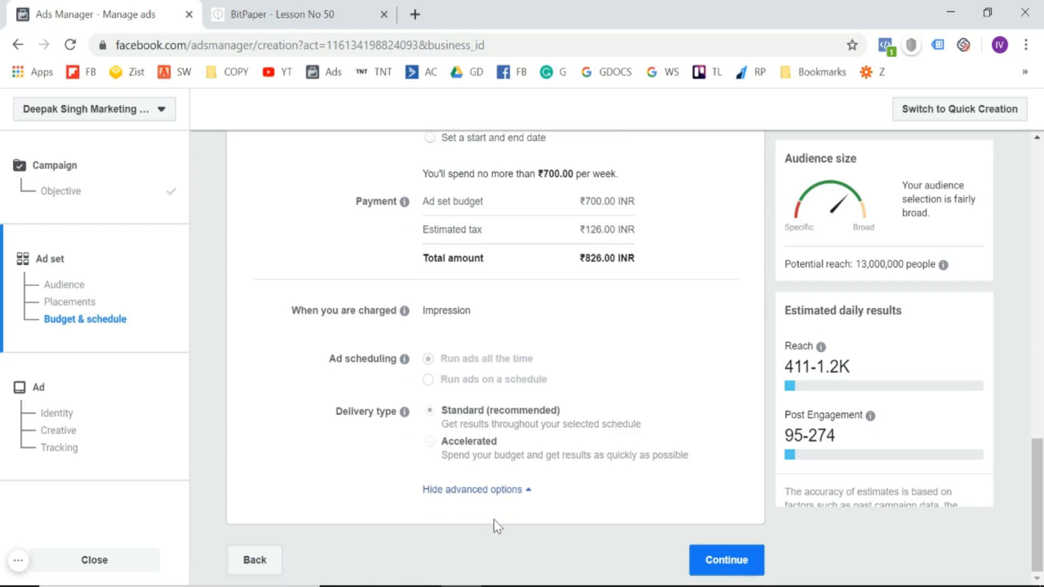
Continue to the ad level and replace the default ad name with "Ad 1".
{"action": "left_click", "coordinate": [719, 562]}
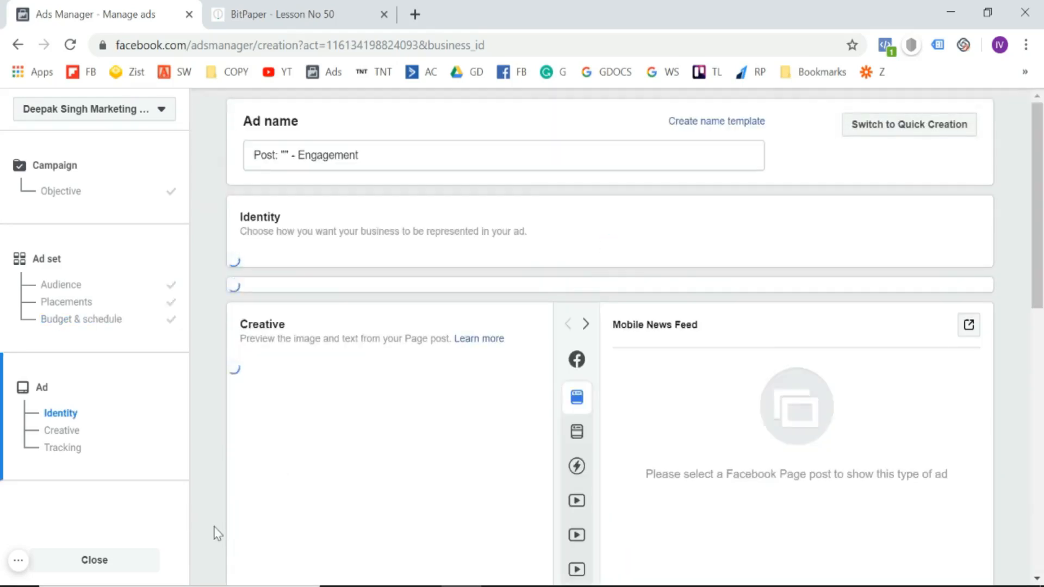
{"action": "left_click", "coordinate": [406, 155]}
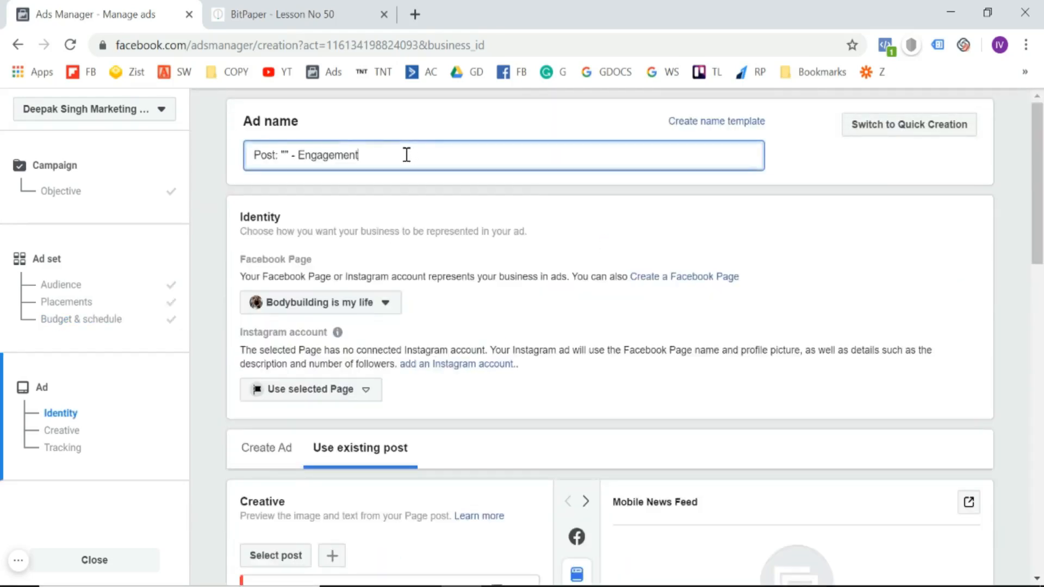
{"action": "key", "text": "ctrl+a"}
{"action": "key", "text": "BackSpace"}
{"action": "type", "text": "Ad "}
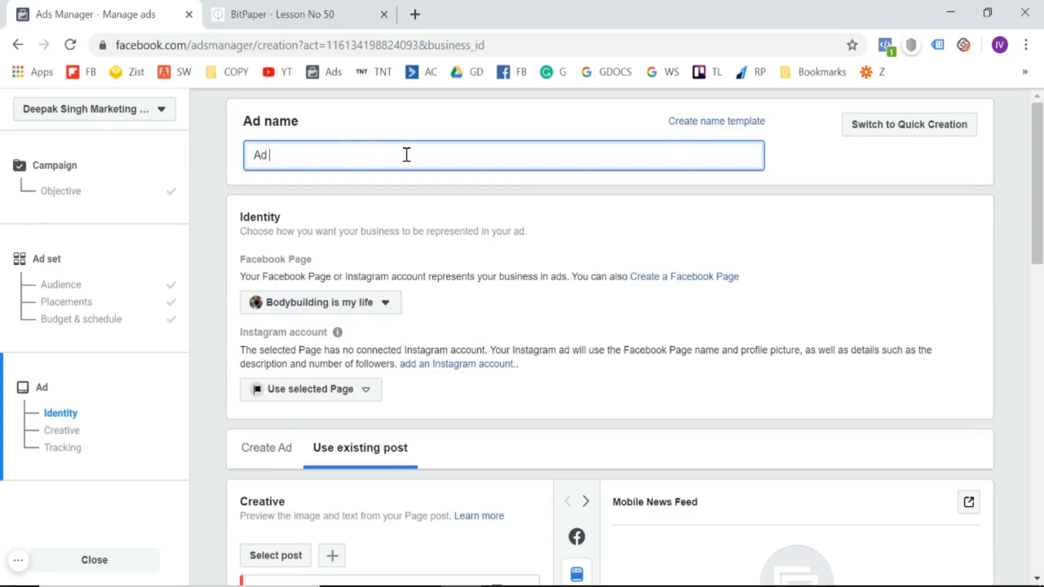
{"action": "type", "text": "1"}
{"action": "left_click", "coordinate": [198, 279]}
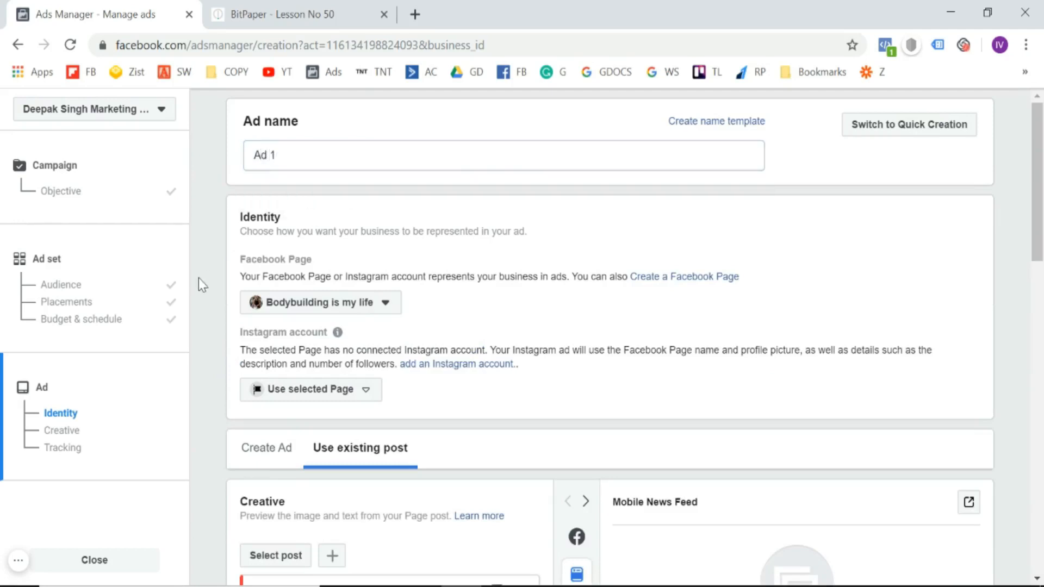
Switch to creating a new ad and add the 1000 × 666 gym bodybuilder photo from the account images.
{"action": "scroll", "coordinate": [197, 278], "scroll_direction": "down", "scroll_amount": 2}
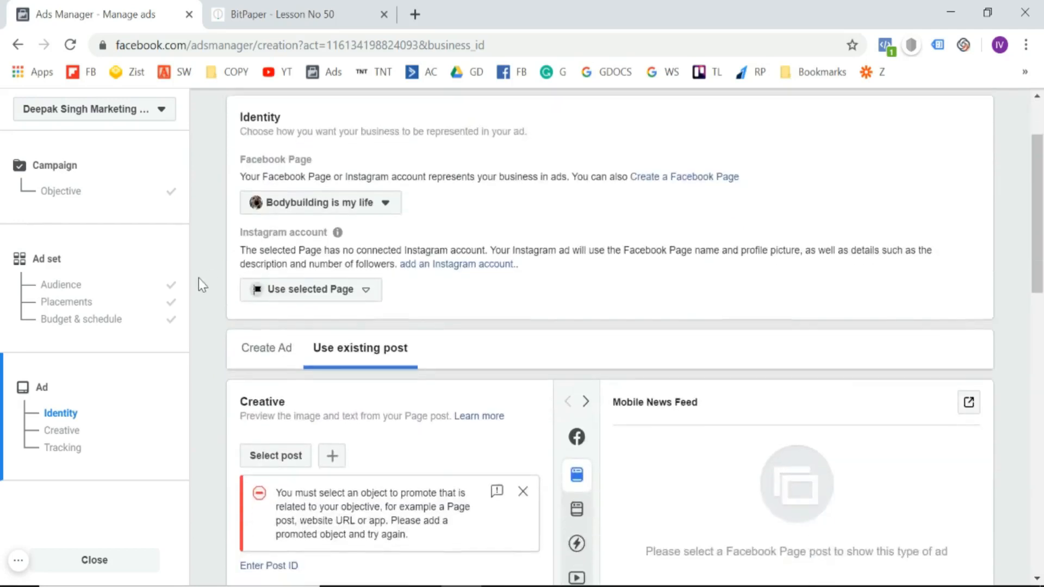
{"action": "left_click", "coordinate": [273, 357]}
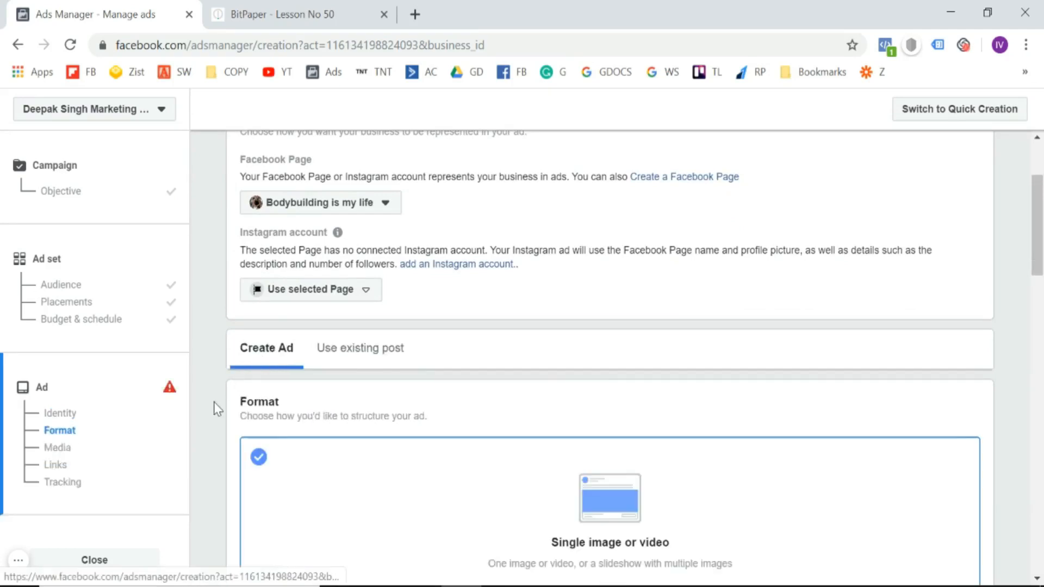
{"action": "scroll", "coordinate": [218, 407], "scroll_direction": "down", "scroll_amount": 10}
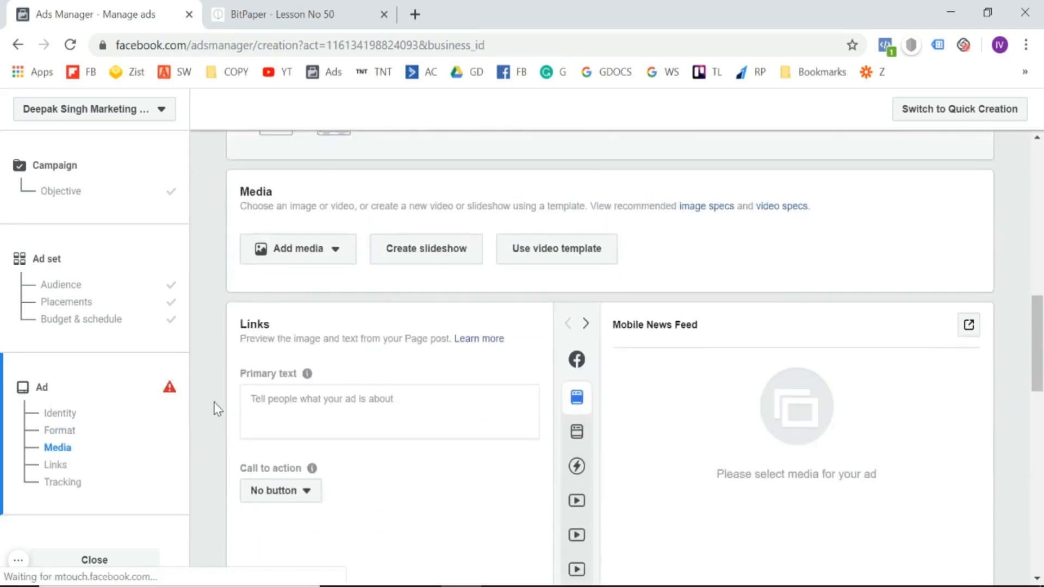
{"action": "left_click", "coordinate": [333, 194]}
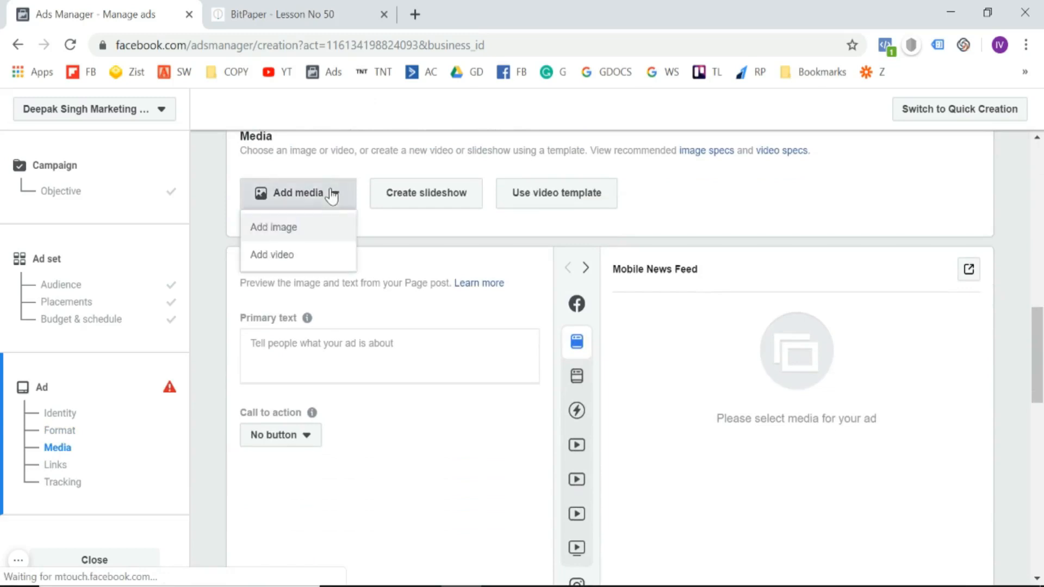
{"action": "left_click", "coordinate": [308, 238]}
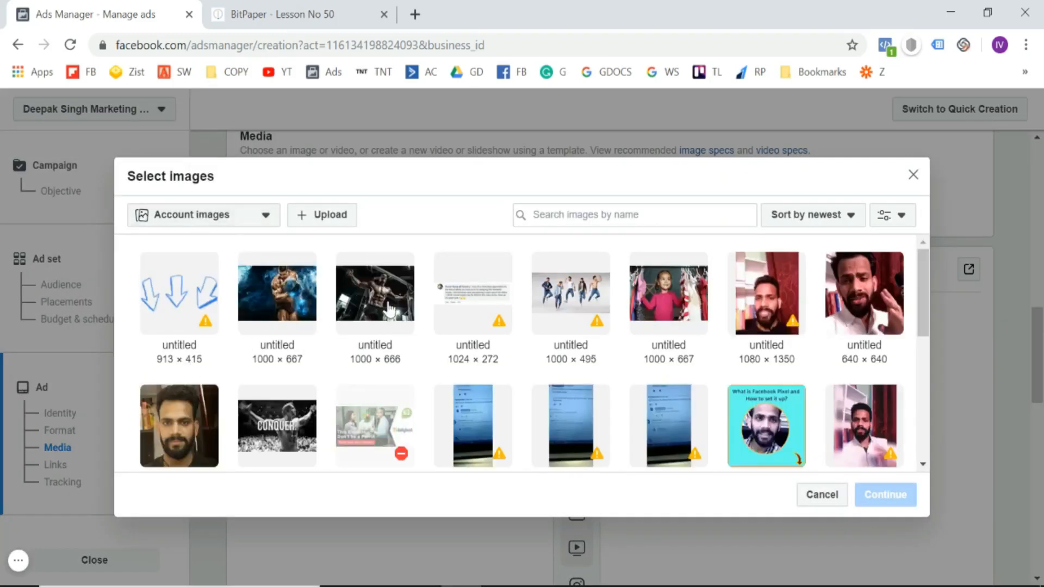
{"action": "left_click", "coordinate": [389, 311]}
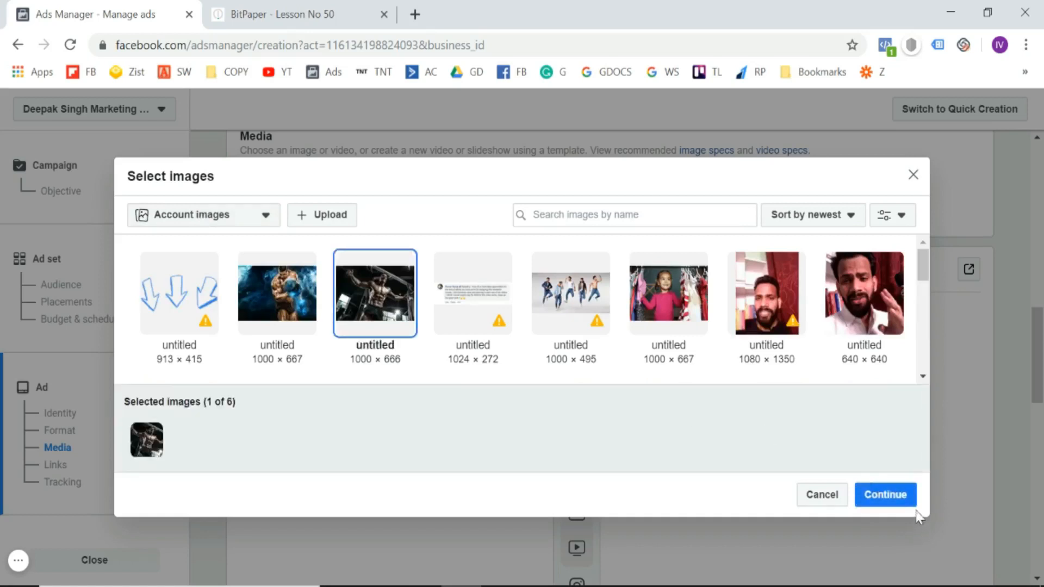
{"action": "left_click", "coordinate": [881, 495]}
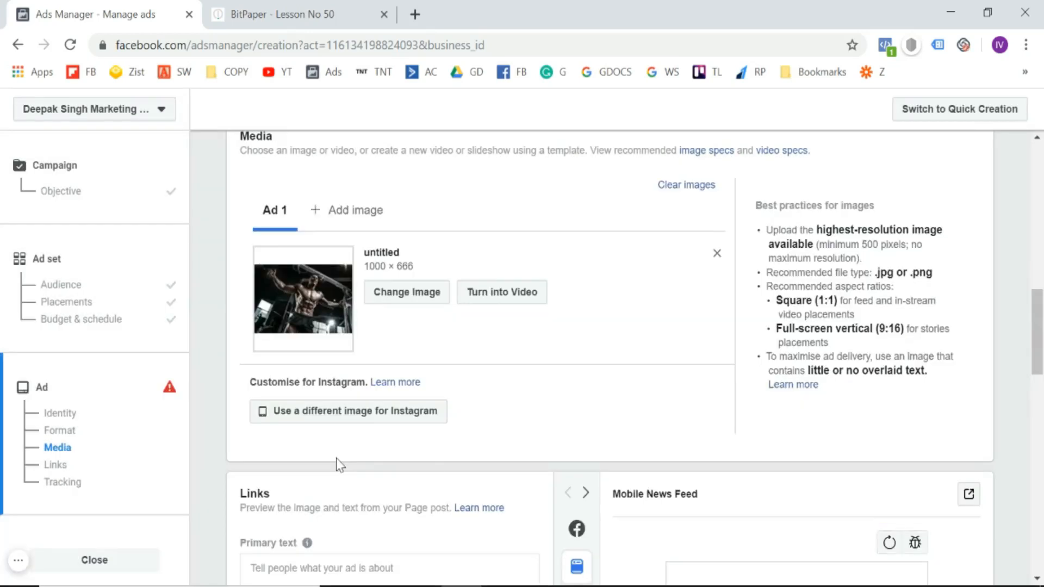
Enter "Like this post if you love Bodybuilding." as the ad's primary text.
{"action": "scroll", "coordinate": [340, 465], "scroll_direction": "down", "scroll_amount": 5}
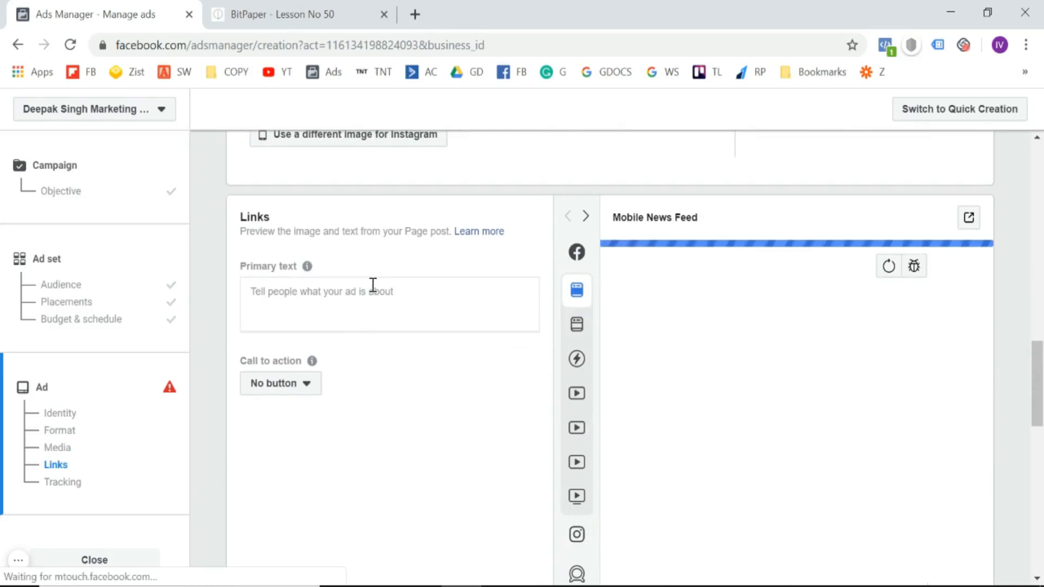
{"action": "scroll", "coordinate": [372, 285], "scroll_direction": "down", "scroll_amount": 2}
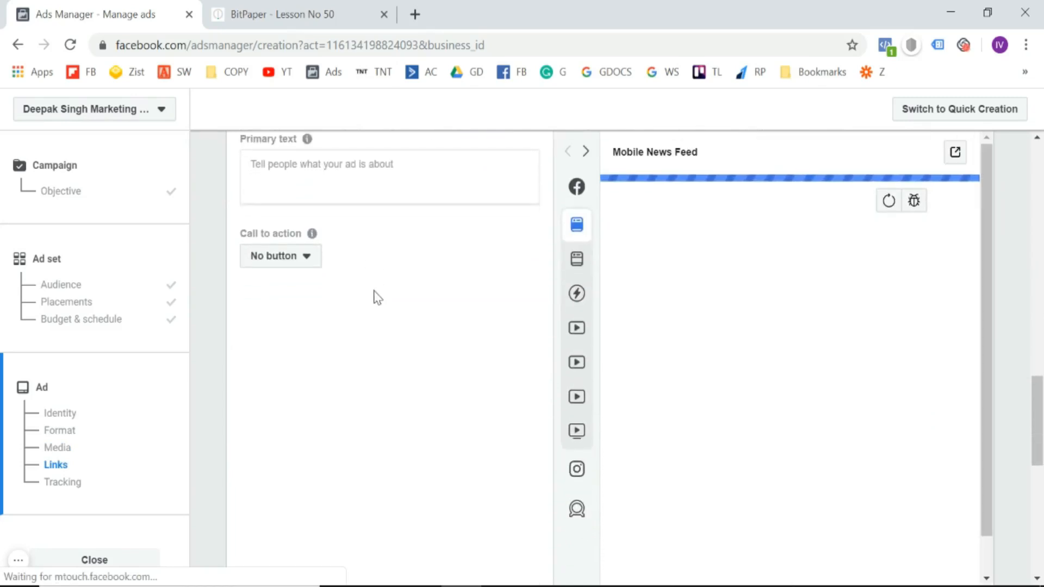
{"action": "scroll", "coordinate": [376, 296], "scroll_direction": "up", "scroll_amount": 1}
{"action": "left_click", "coordinate": [363, 247]}
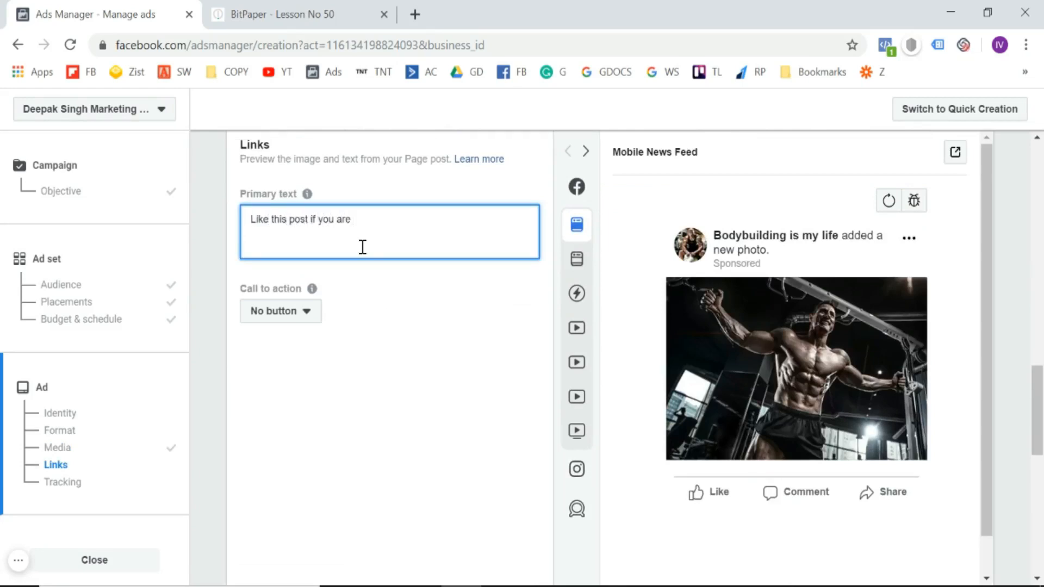
{"action": "type", "text": "Like this post if you are"}
{"action": "key", "text": "BackSpace"}
{"action": "key", "text": "BackSpace"}
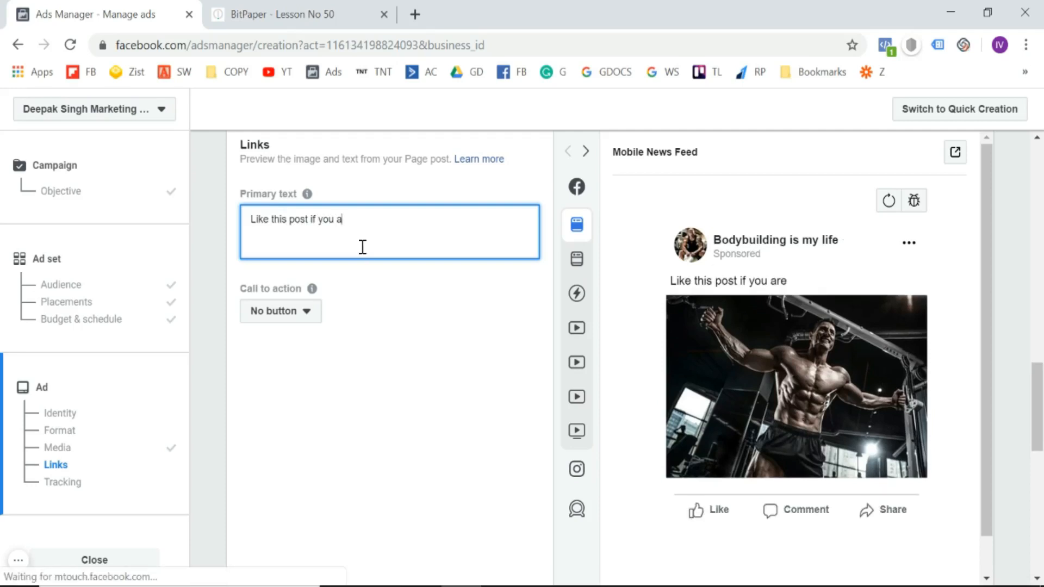
{"action": "key", "text": "BackSpace"}
{"action": "type", "text": "love Bod"}
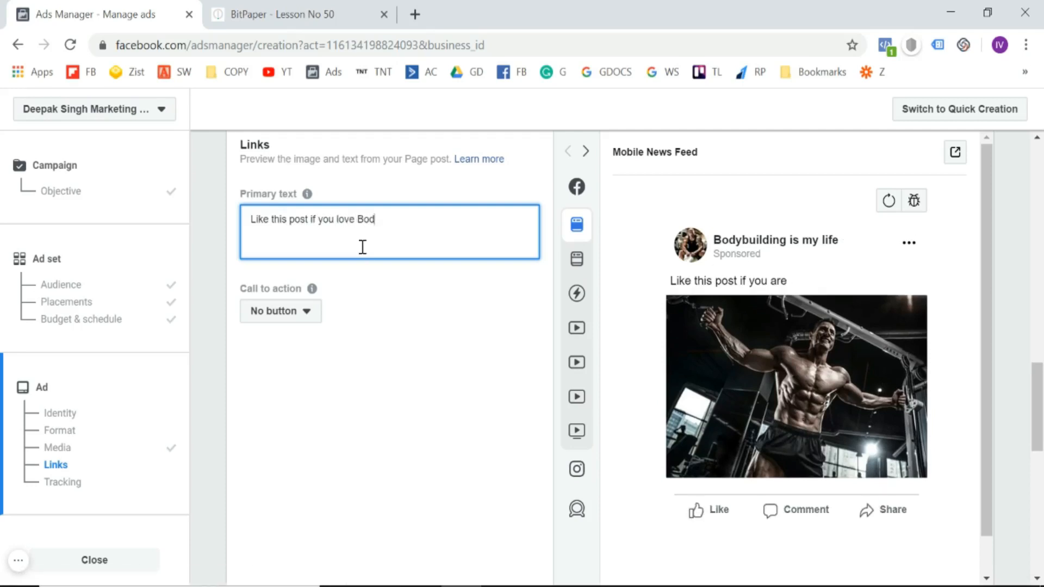
{"action": "type", "text": "ybuilding."}
{"action": "left_click", "coordinate": [281, 321]}
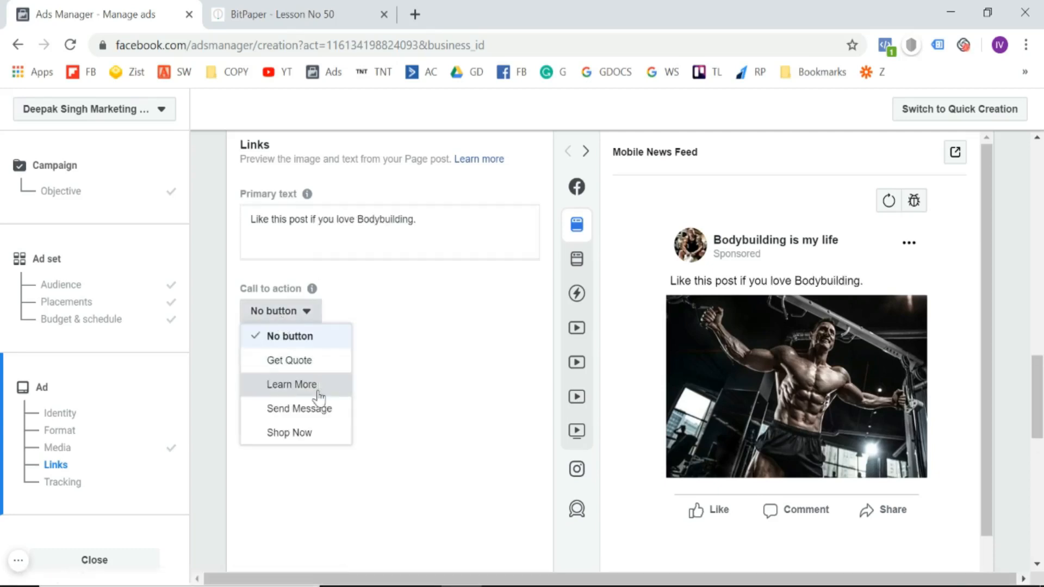
{"action": "left_click", "coordinate": [318, 388]}
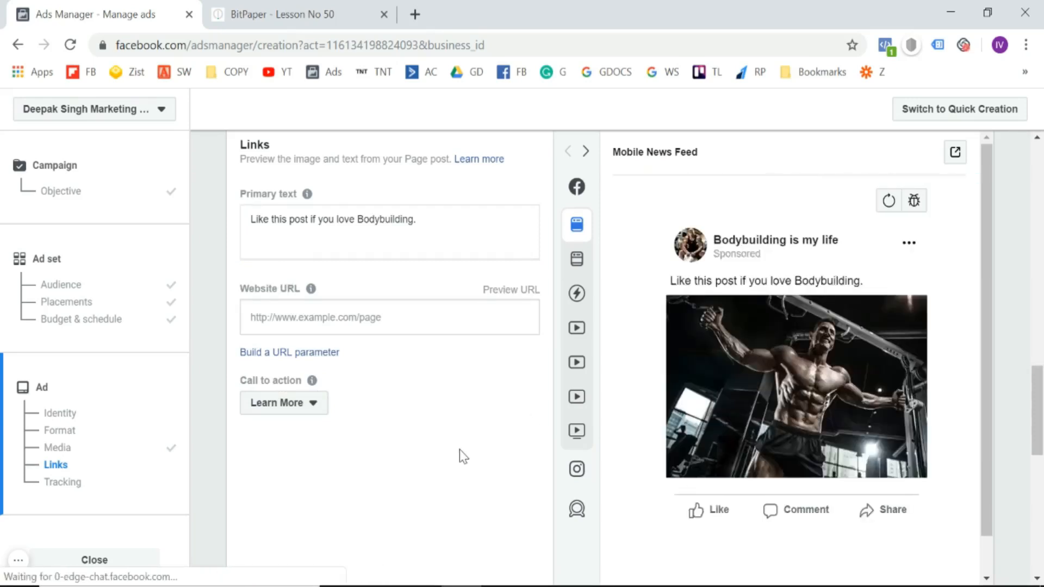
{"action": "left_click", "coordinate": [326, 316]}
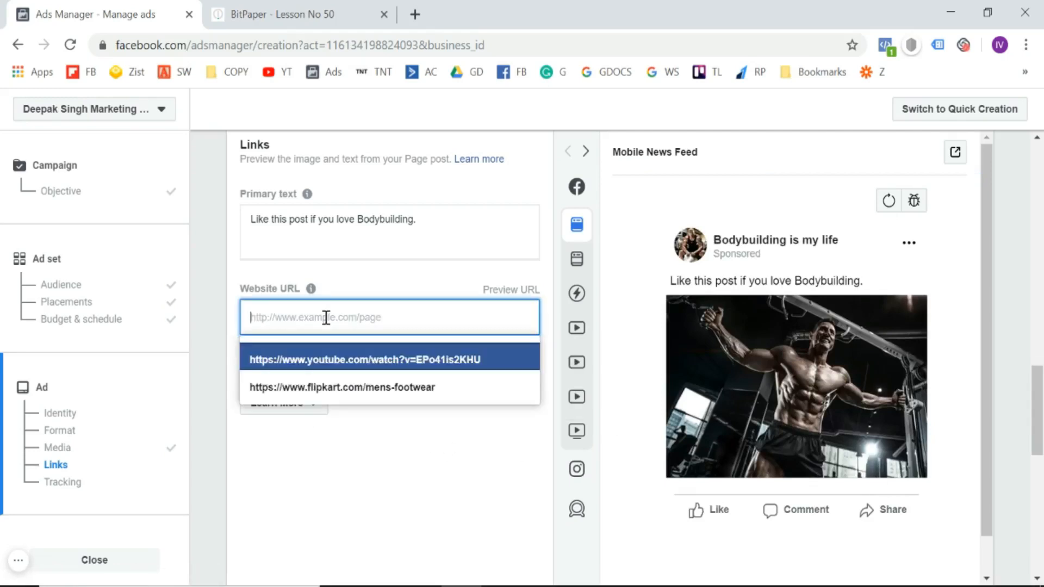
{"action": "left_click", "coordinate": [326, 387]}
{"action": "left_click", "coordinate": [397, 514]}
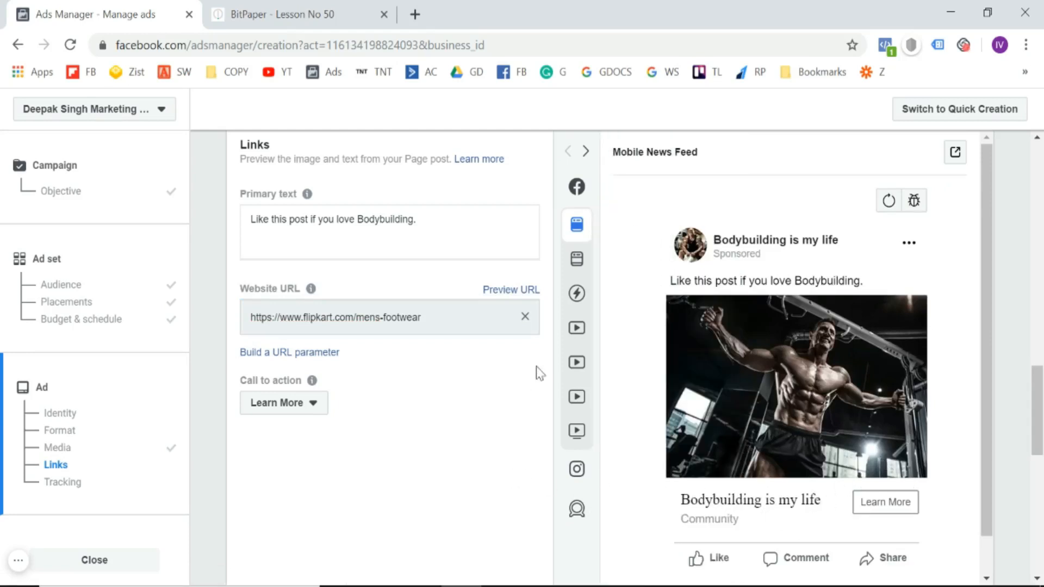
{"action": "left_click", "coordinate": [287, 403]}
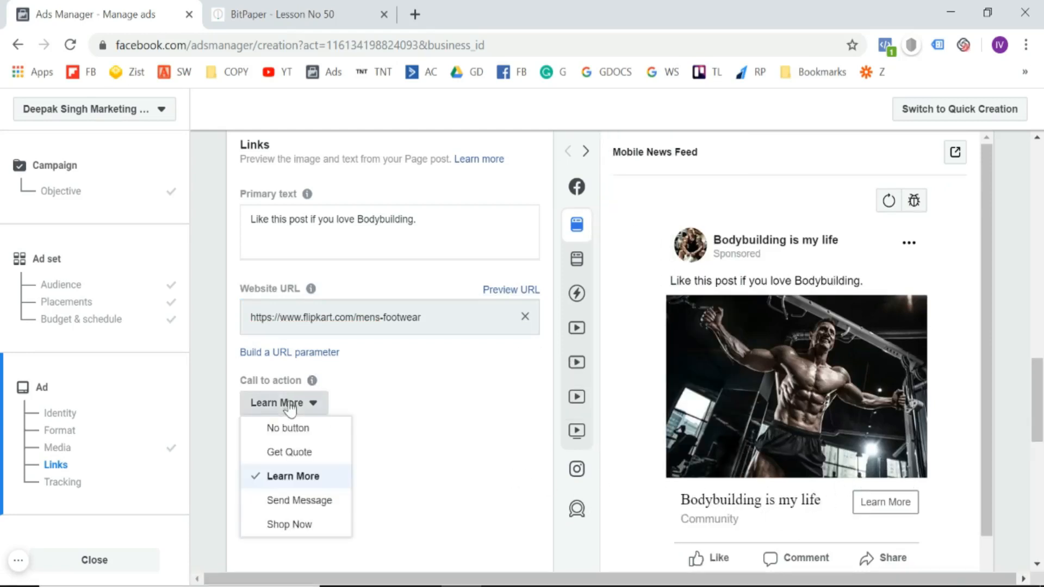
{"action": "left_click", "coordinate": [315, 429]}
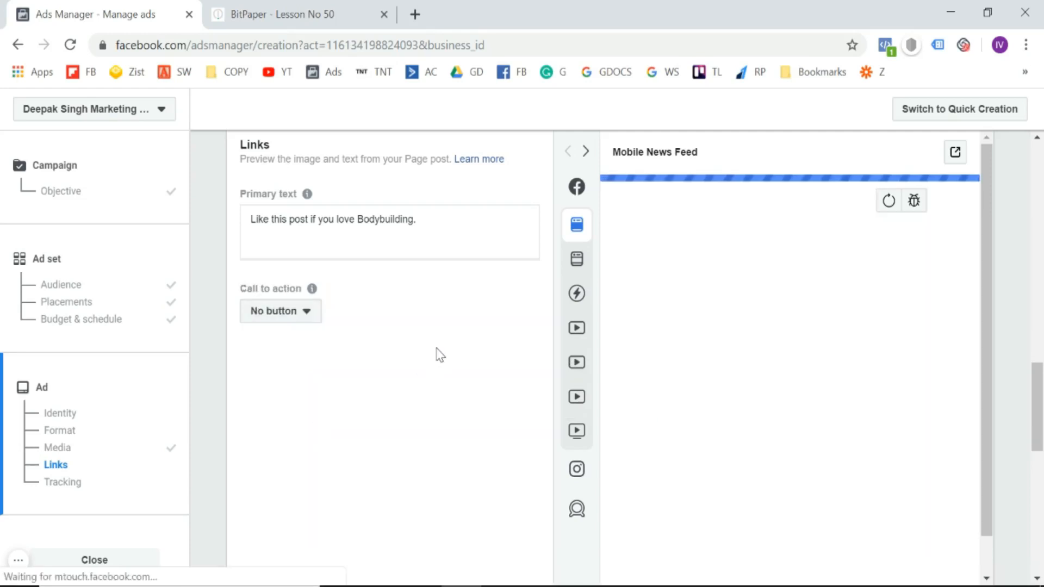
Confirm the finished ad and submit the engagement campaign for publishing, leaving the tracking settings as they are.
{"action": "scroll", "coordinate": [438, 355], "scroll_direction": "down", "scroll_amount": 8}
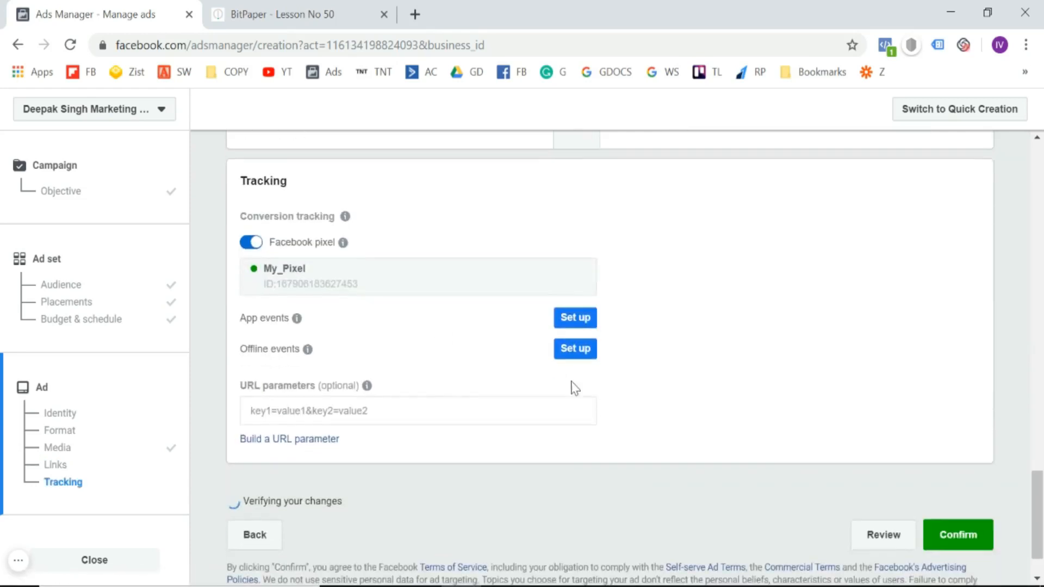
{"action": "scroll", "coordinate": [774, 443], "scroll_direction": "down", "scroll_amount": 1}
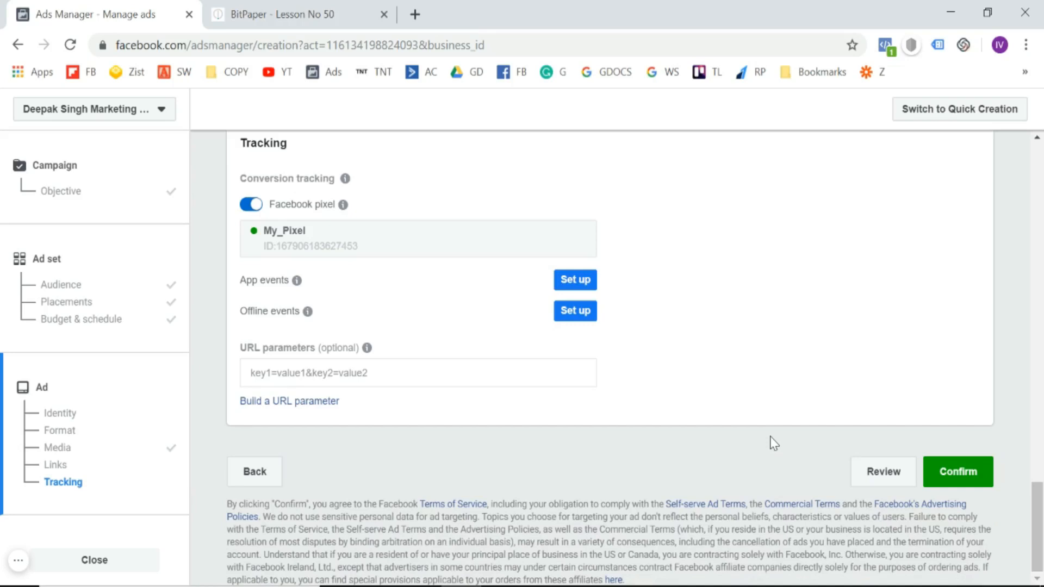
{"action": "left_click", "coordinate": [927, 486]}
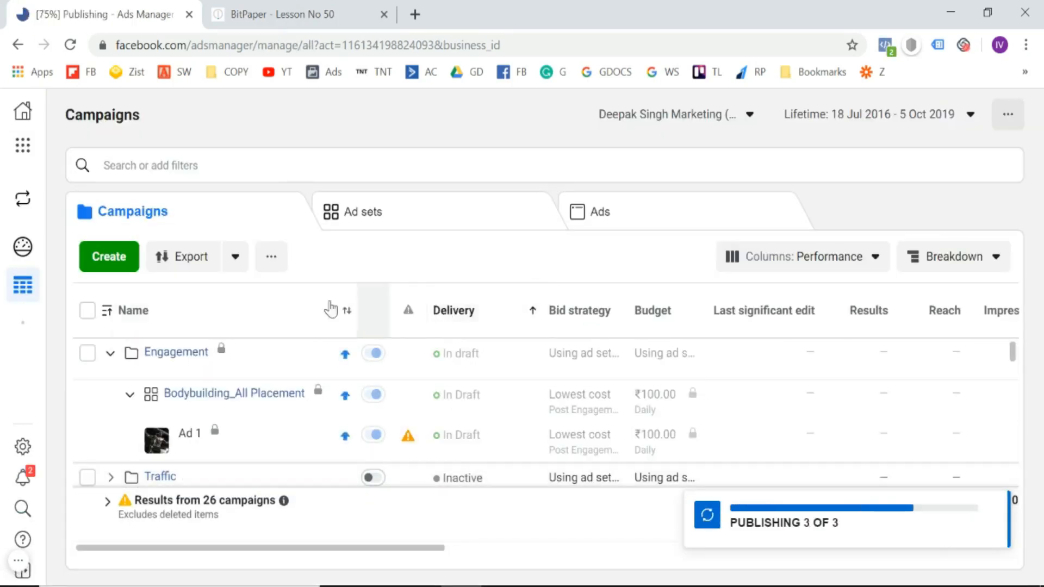
View the Engagement campaign's ad set and the ad inside it, and return to the ad set level.
{"action": "left_click", "coordinate": [110, 355]}
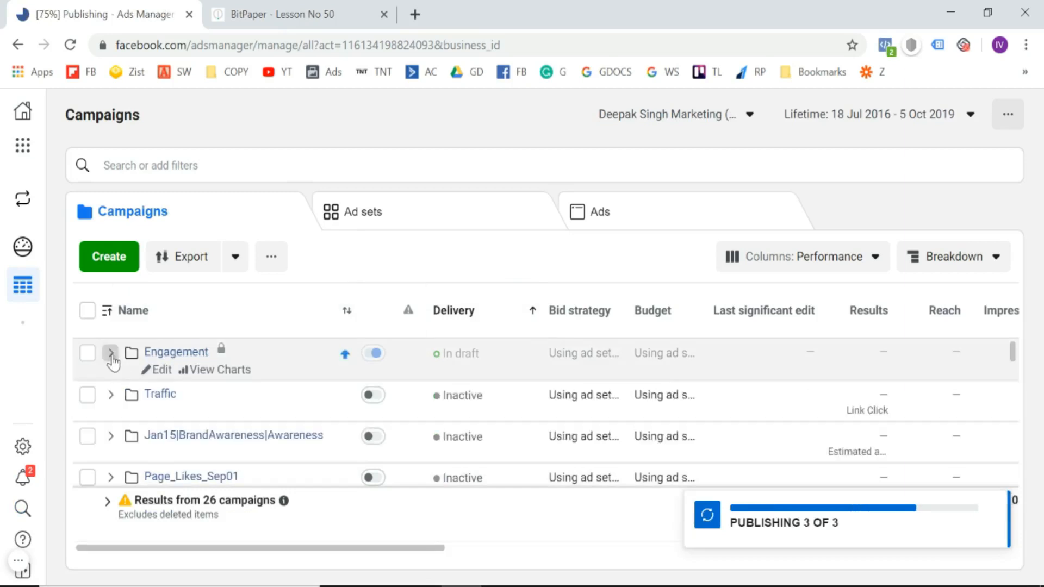
{"action": "left_click", "coordinate": [173, 353]}
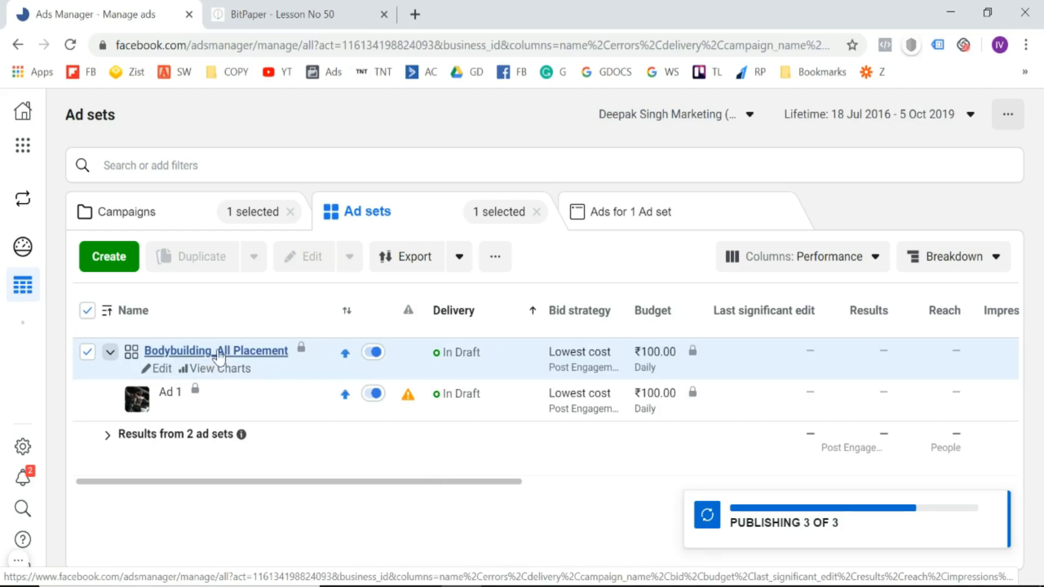
{"action": "left_click", "coordinate": [219, 354]}
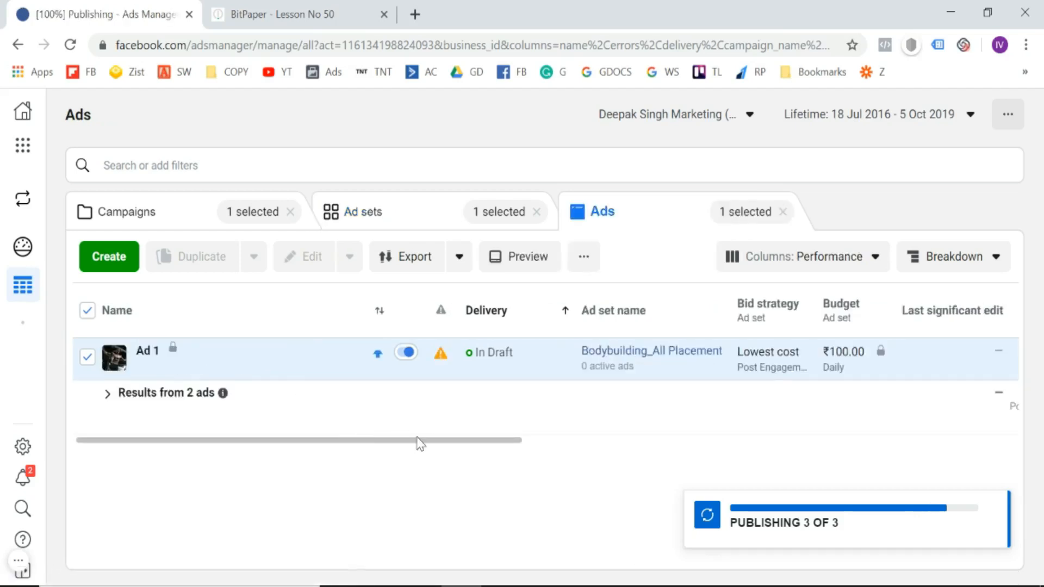
{"action": "left_click", "coordinate": [12, 48]}
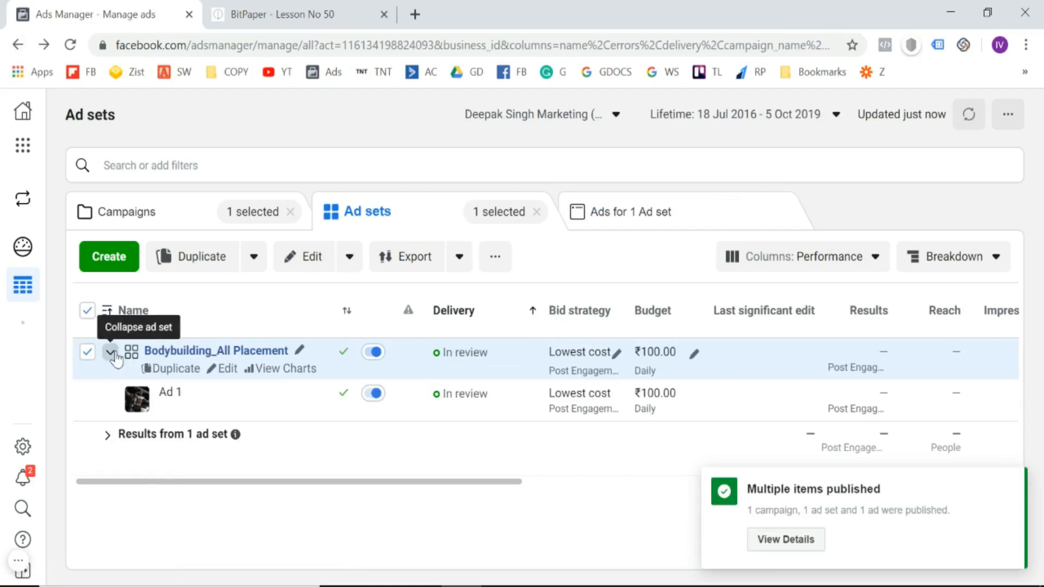
Duplicate the Bodybuilding_All Placement ad set into the original campaign with one copy, keeping existing reactions, comments and shares.
{"action": "left_click", "coordinate": [111, 355]}
{"action": "left_click", "coordinate": [93, 357]}
{"action": "left_click", "coordinate": [87, 352]}
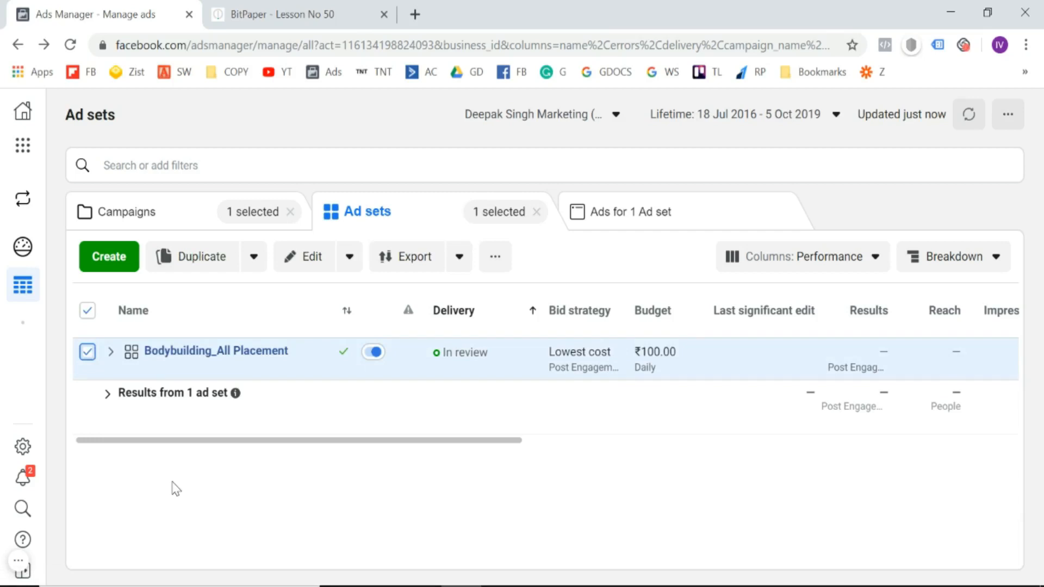
{"action": "left_click", "coordinate": [193, 270]}
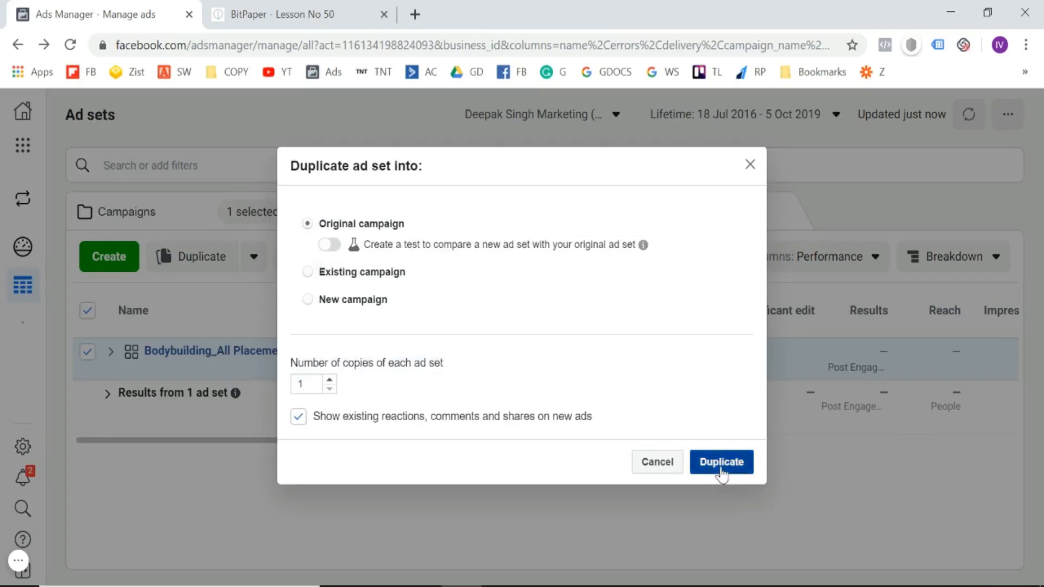
{"action": "left_click", "coordinate": [721, 462]}
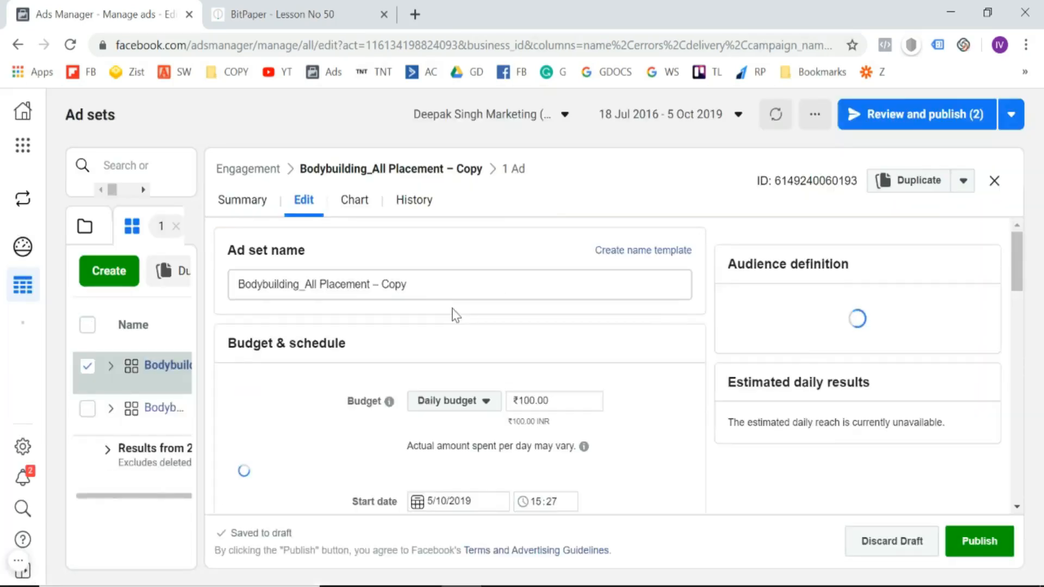
Rename the duplicated ad set as Bodybuilding_Fb.
{"action": "left_click", "coordinate": [459, 284]}
{"action": "key", "text": "BackSpace"}
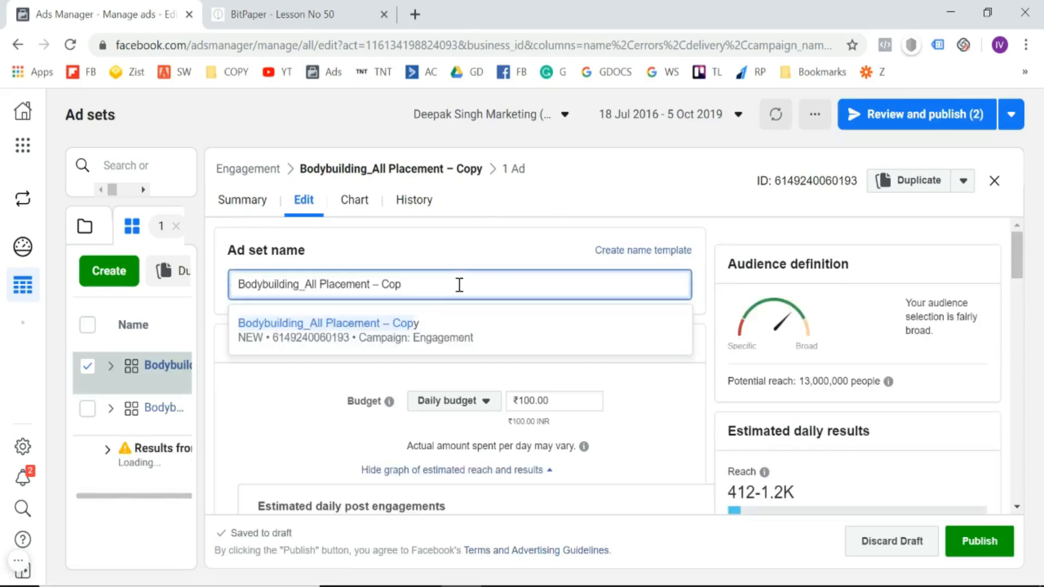
{"action": "key", "text": "BackSpace"}
{"action": "key", "text": "BackSpace"}
{"action": "key", "text": "BackSpace"}
{"action": "key", "text": "BackSpace"}
{"action": "key", "text": "BackSpace"}
{"action": "key", "text": "BackSpace"}
{"action": "key", "text": "BackSpace"}
{"action": "key", "text": "BackSpace"}
{"action": "key", "text": "BackSpace"}
{"action": "key", "text": "BackSpace"}
{"action": "key", "text": "BackSpace"}
{"action": "key", "text": "BackSpace"}
{"action": "key", "text": "BackSpace"}
{"action": "key", "text": "BackSpace"}
{"action": "key", "text": "BackSpace"}
{"action": "key", "text": "BackSpace"}
{"action": "key", "text": "BackSpace"}
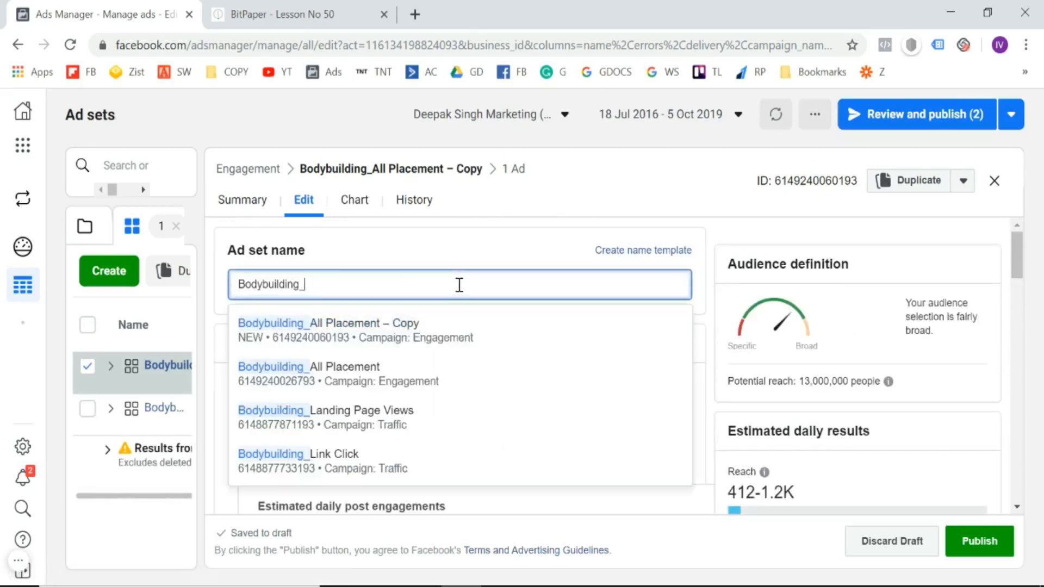
{"action": "type", "text": "Fb"}
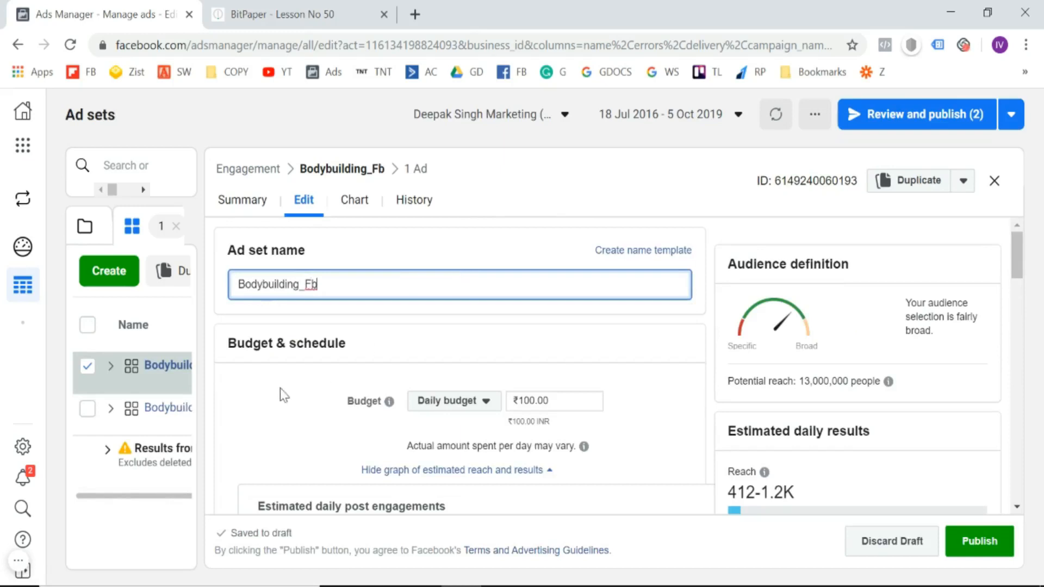
{"action": "left_click", "coordinate": [279, 388]}
Change the ad set from automatic to manual placements and exclude the Instagram and Audience Network platforms.
{"action": "scroll", "coordinate": [279, 388], "scroll_direction": "down", "scroll_amount": 10}
{"action": "scroll", "coordinate": [281, 387], "scroll_direction": "down", "scroll_amount": 9}
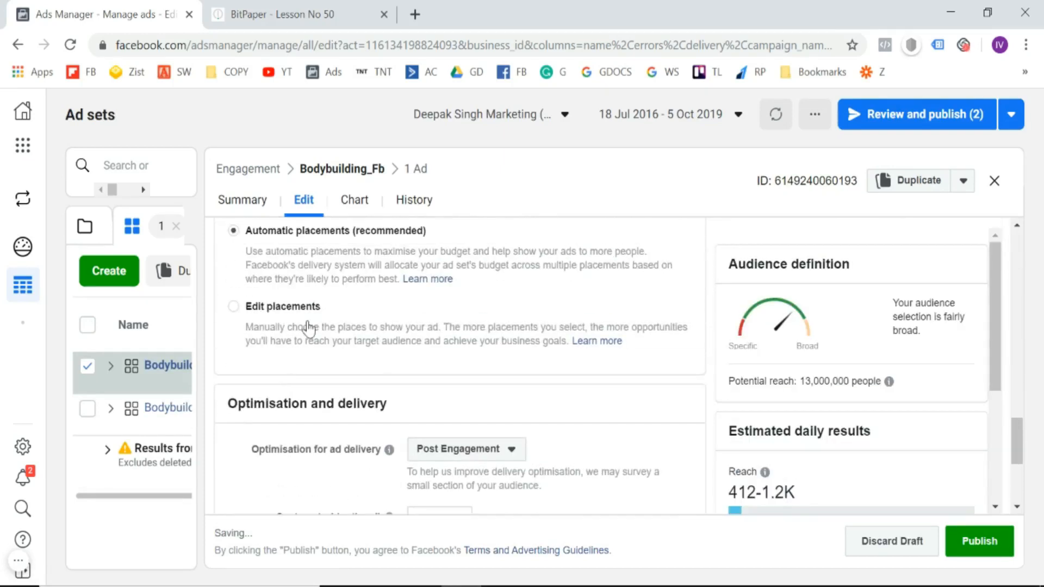
{"action": "left_click", "coordinate": [307, 328]}
{"action": "scroll", "coordinate": [310, 326], "scroll_direction": "down", "scroll_amount": 3}
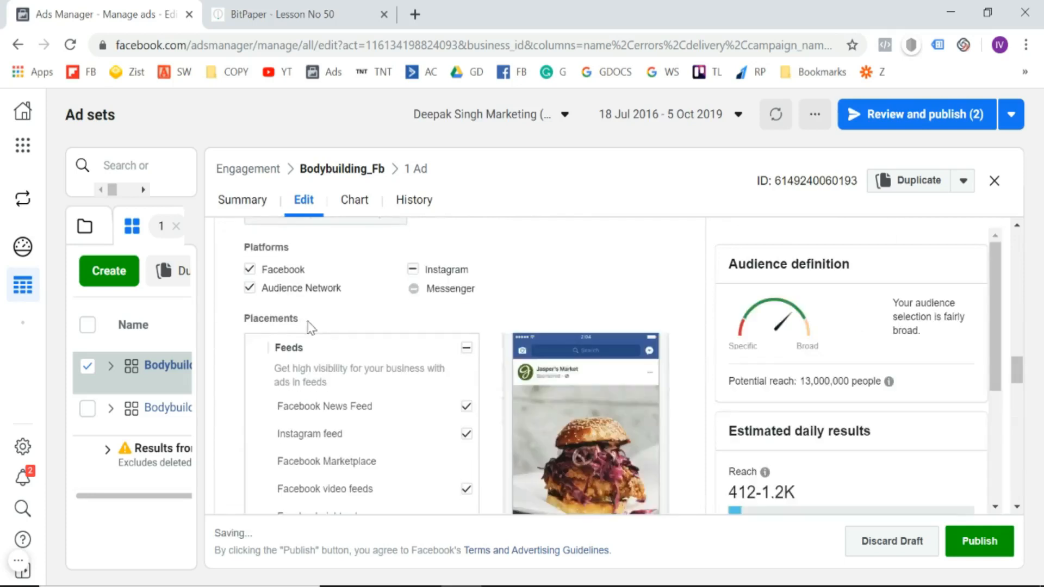
{"action": "left_click", "coordinate": [414, 270]}
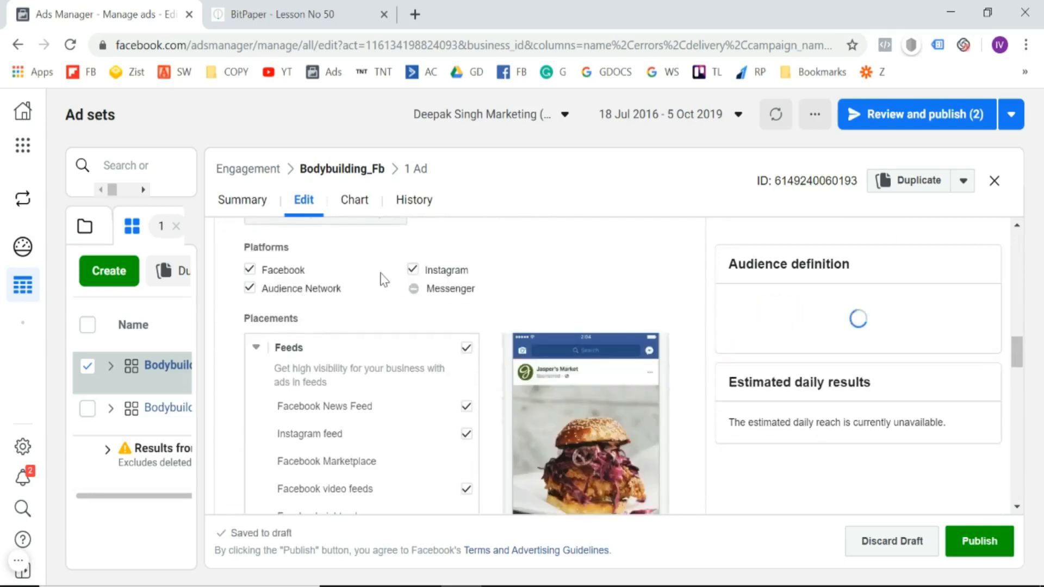
{"action": "left_click", "coordinate": [413, 270]}
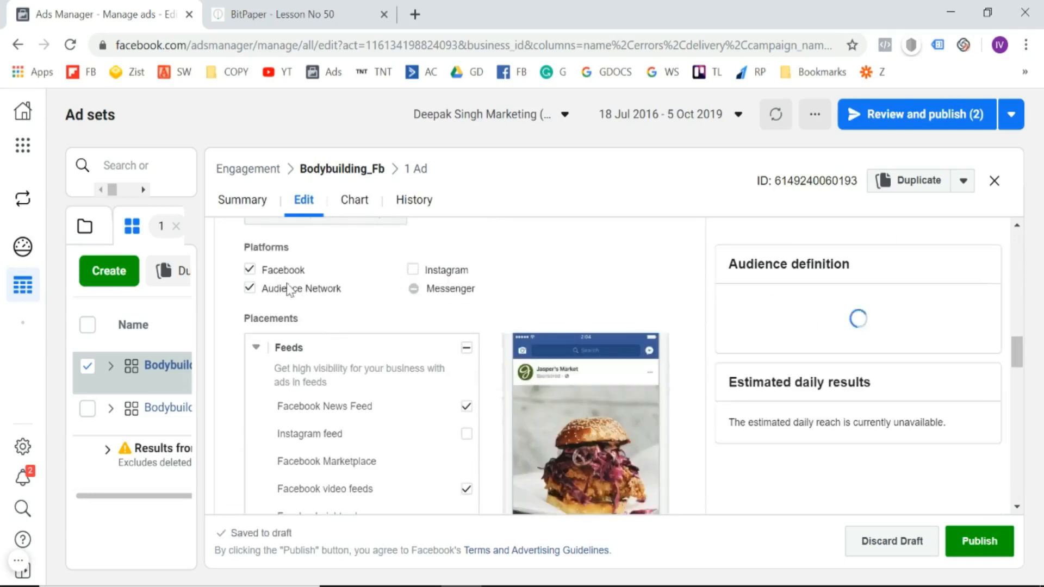
{"action": "left_click", "coordinate": [249, 289]}
Exclude the Facebook video feeds, In-stream and In-article placements, leaving only Facebook News Feed selected.
{"action": "scroll", "coordinate": [227, 408], "scroll_direction": "down", "scroll_amount": 1}
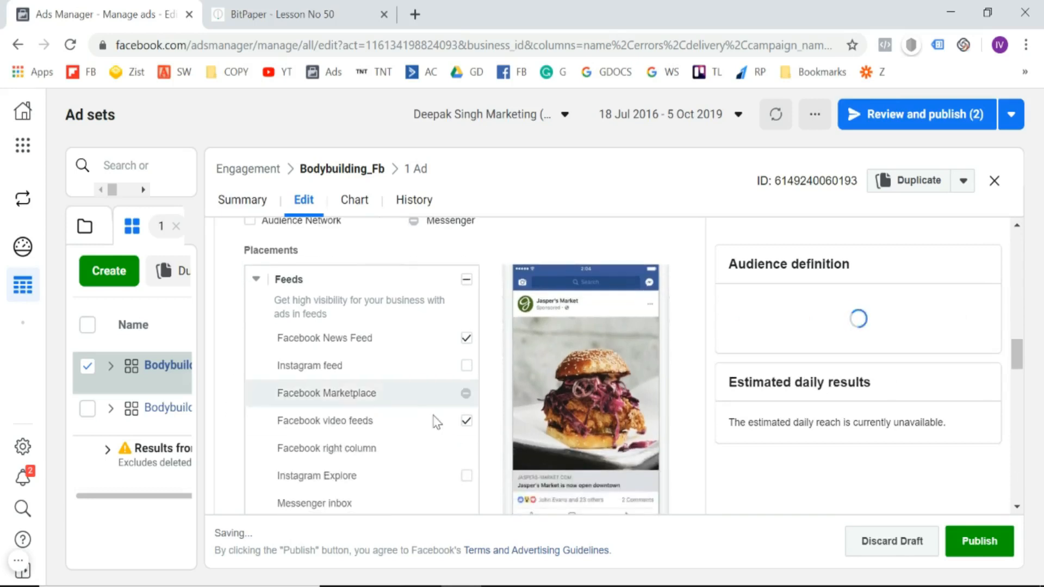
{"action": "left_click", "coordinate": [466, 423]}
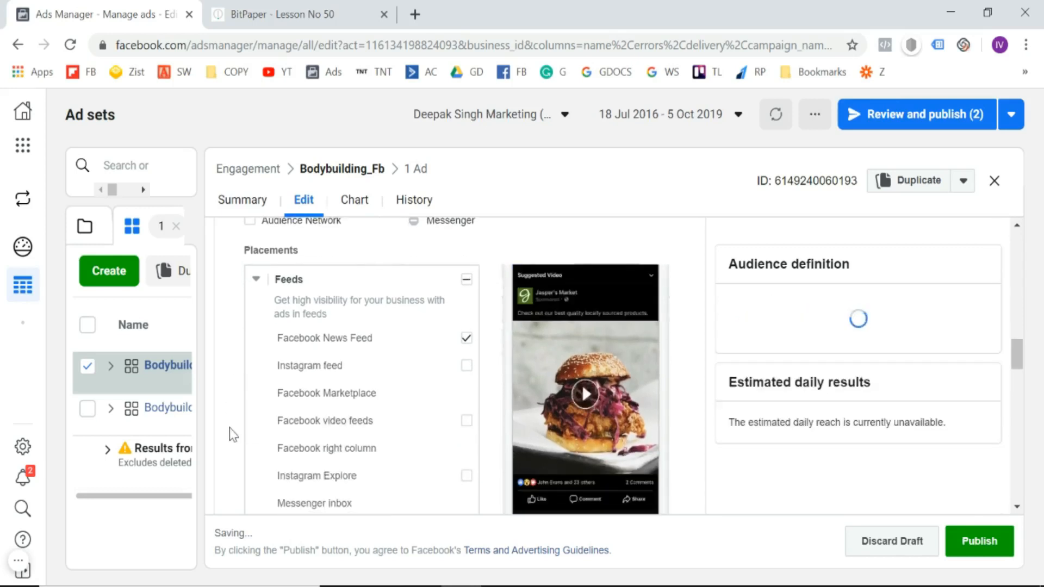
{"action": "scroll", "coordinate": [226, 433], "scroll_direction": "down", "scroll_amount": 5}
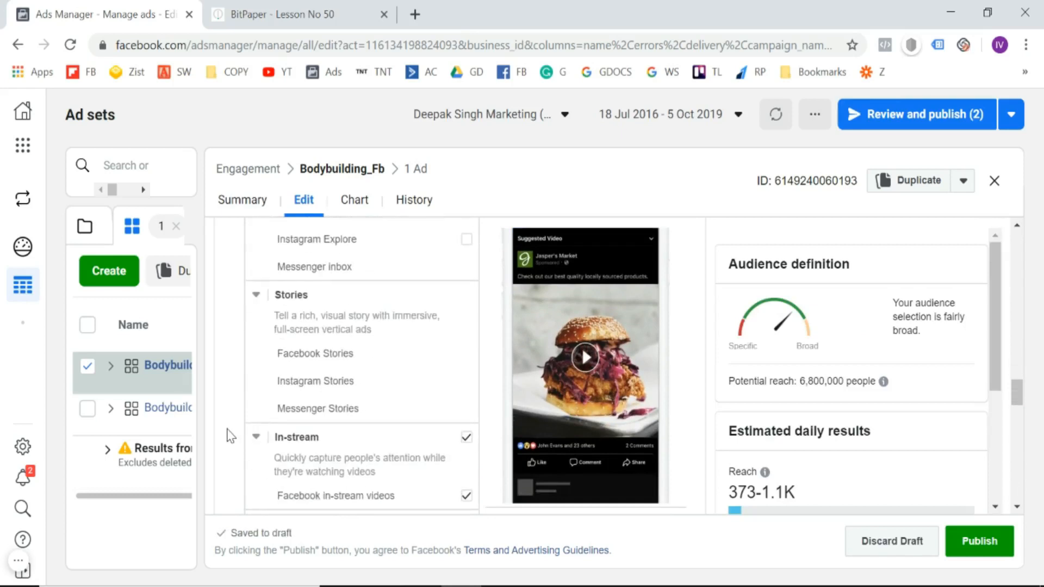
{"action": "left_click", "coordinate": [466, 389]}
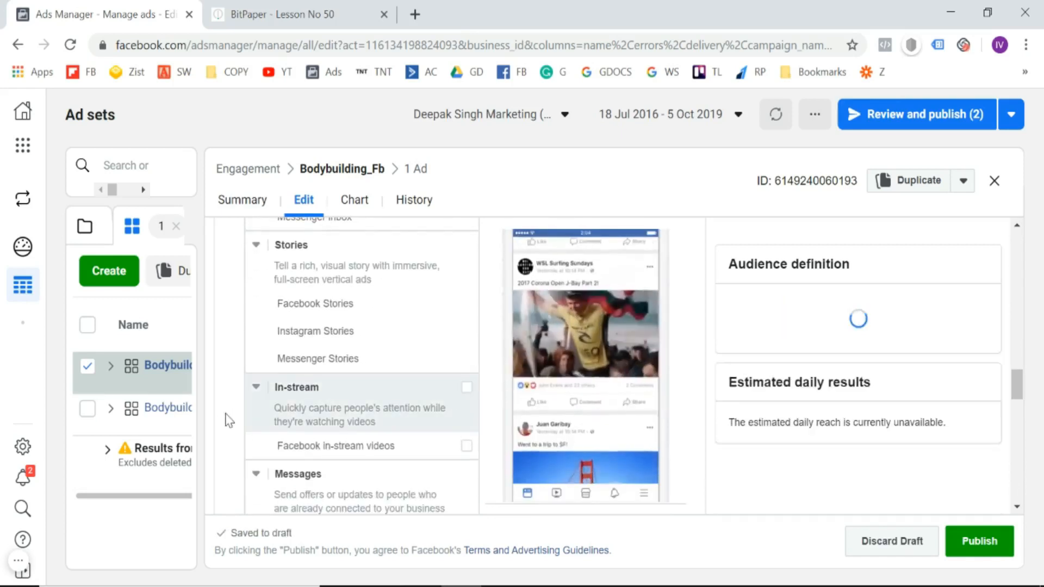
{"action": "scroll", "coordinate": [221, 422], "scroll_direction": "down", "scroll_amount": 2}
{"action": "scroll", "coordinate": [221, 421], "scroll_direction": "down", "scroll_amount": 2}
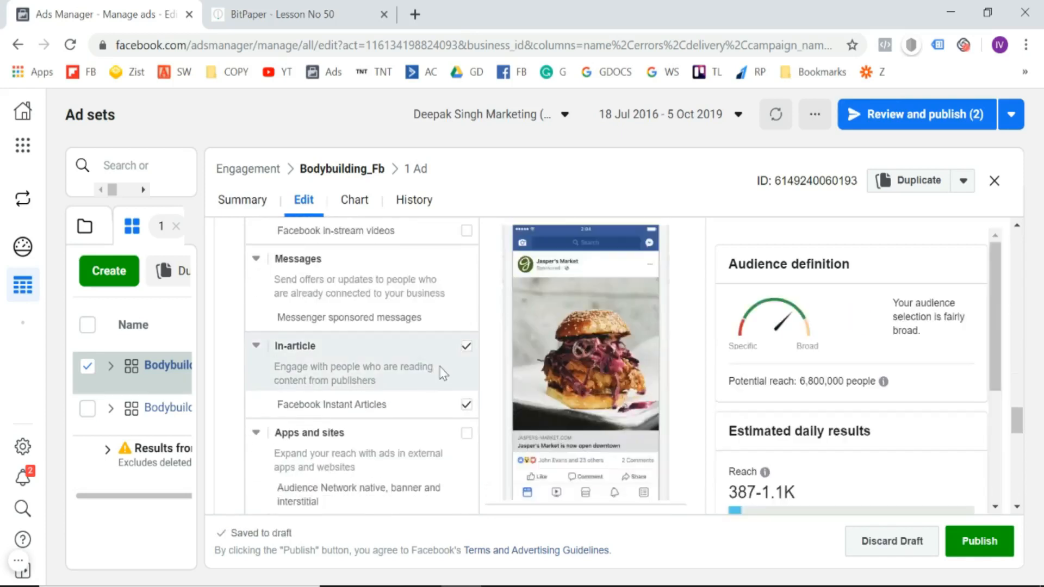
{"action": "left_click", "coordinate": [467, 351]}
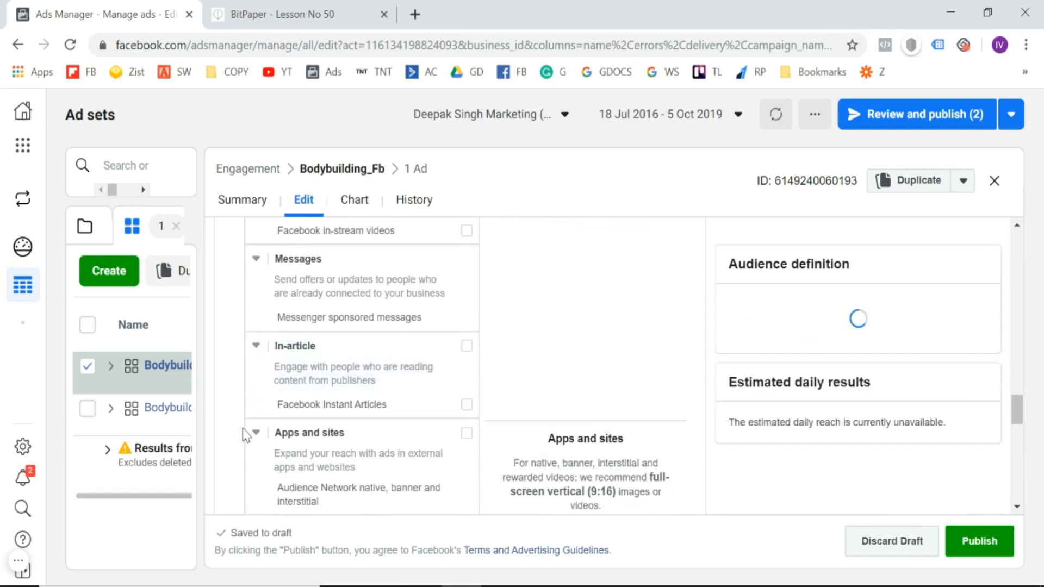
Check the remaining placements, publish the Bodybuilding_Fb ad set and close its editor.
{"action": "scroll", "coordinate": [245, 432], "scroll_direction": "down", "scroll_amount": 3}
{"action": "scroll", "coordinate": [246, 434], "scroll_direction": "up", "scroll_amount": 5}
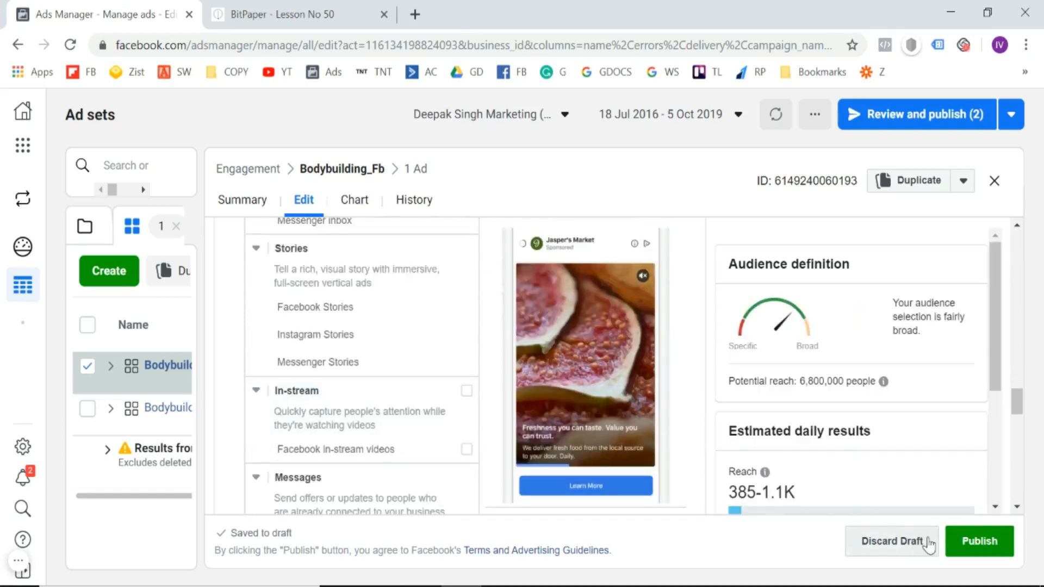
{"action": "left_click", "coordinate": [974, 542]}
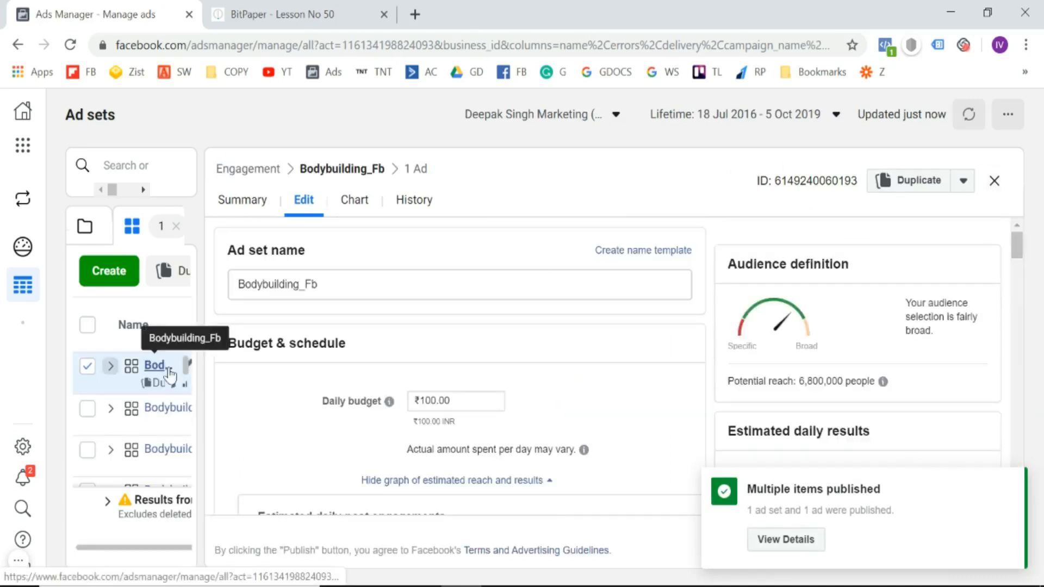
{"action": "left_click", "coordinate": [994, 180]}
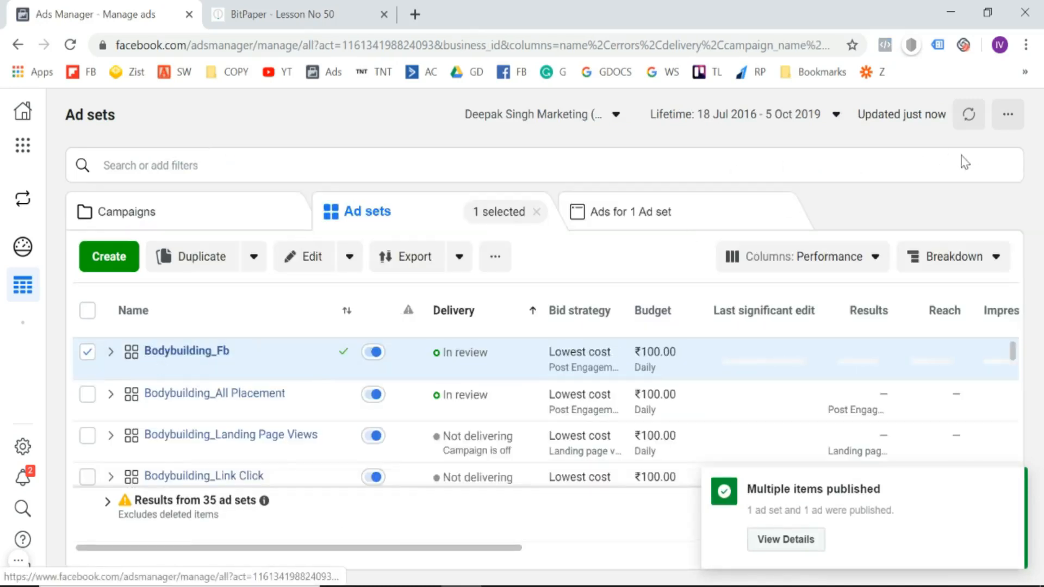
Clear the ad set selection and turn off the Engagement campaign at the campaign level.
{"action": "left_click", "coordinate": [86, 352]}
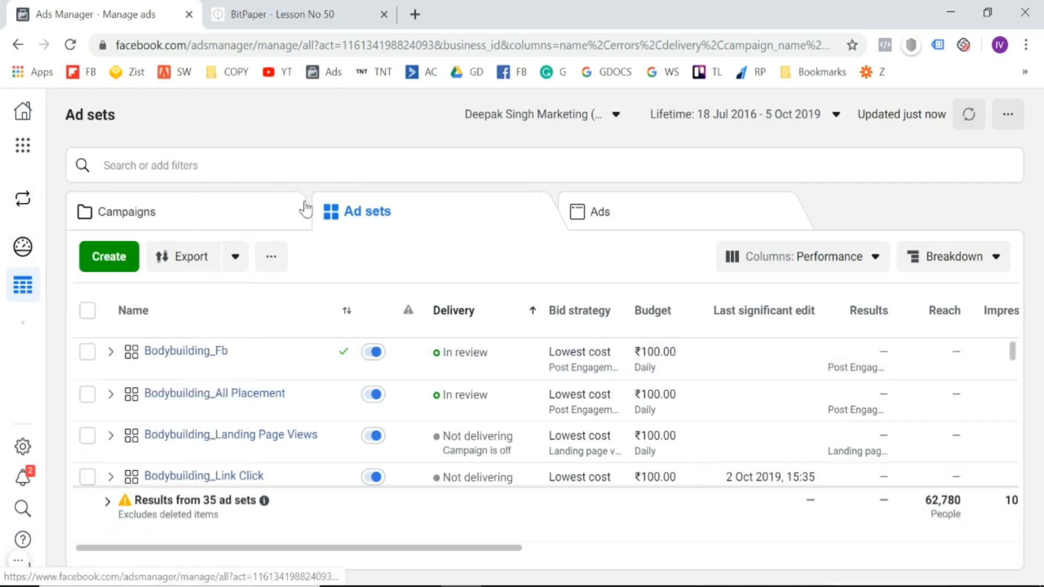
{"action": "left_click", "coordinate": [303, 207]}
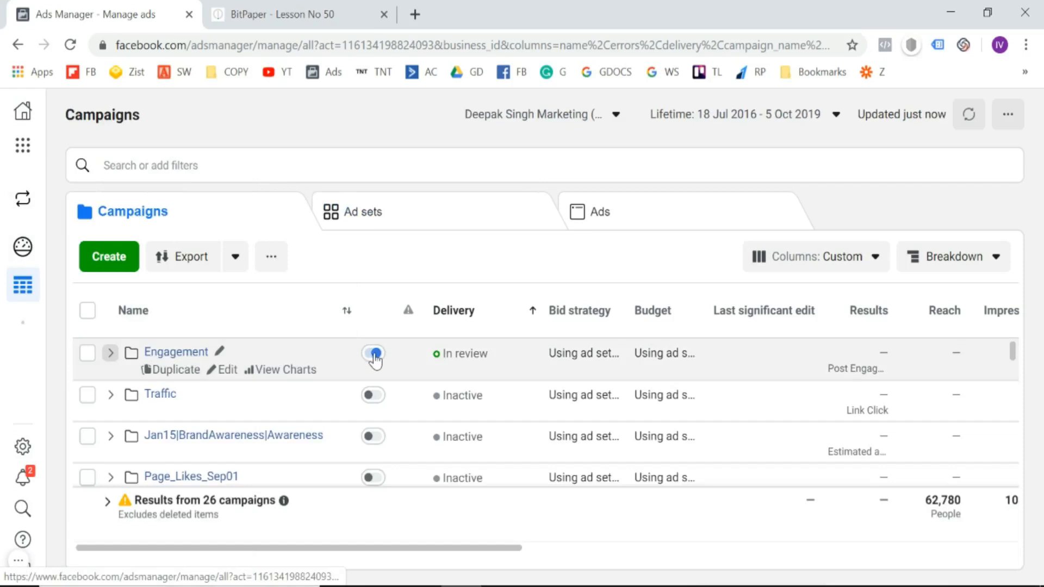
{"action": "left_click", "coordinate": [375, 353]}
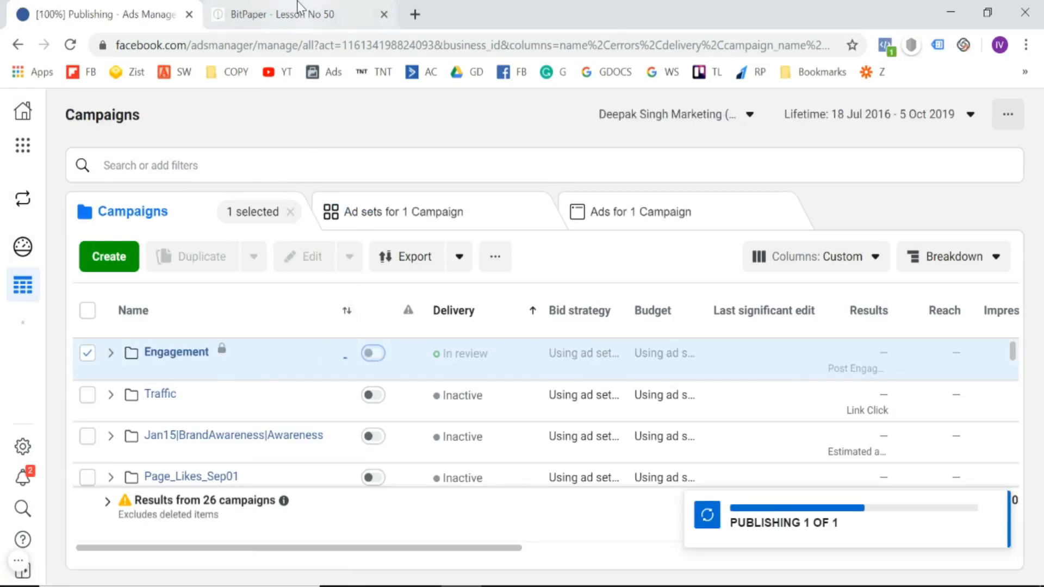
Switch to the BitPaper whiteboard and open page 1.
{"action": "left_click", "coordinate": [277, 14]}
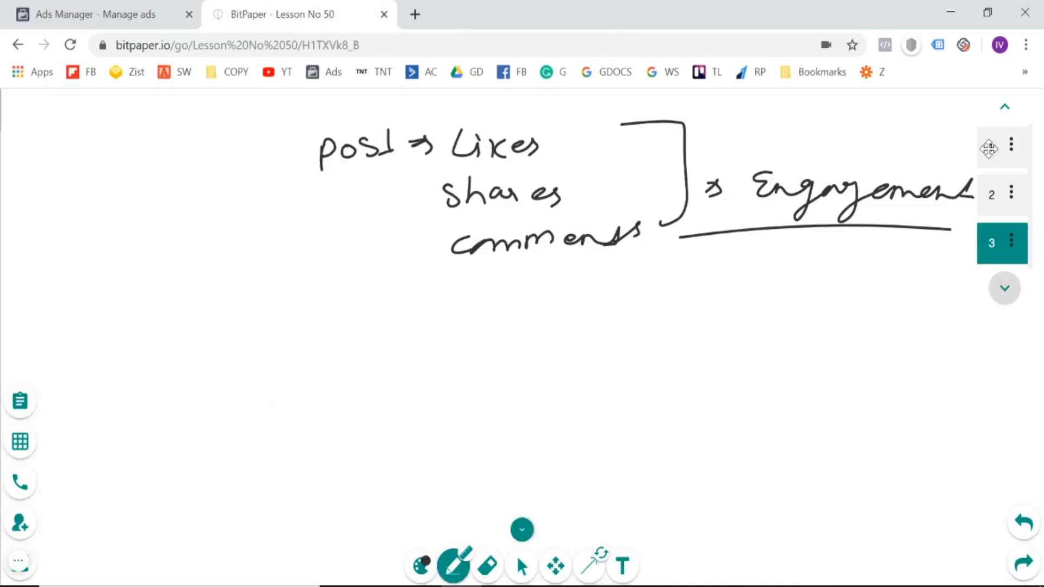
{"action": "left_click", "coordinate": [989, 147]}
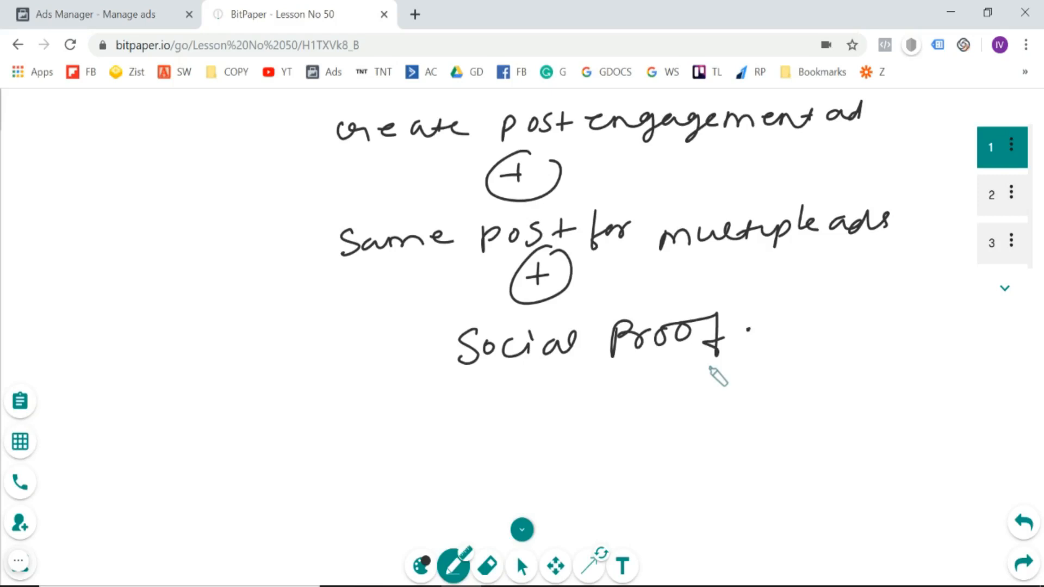
Return to Ads Manager and select Ad 1 in the Engagement campaign's Bodybuilding_Fb ad set.
{"action": "left_click", "coordinate": [165, 11]}
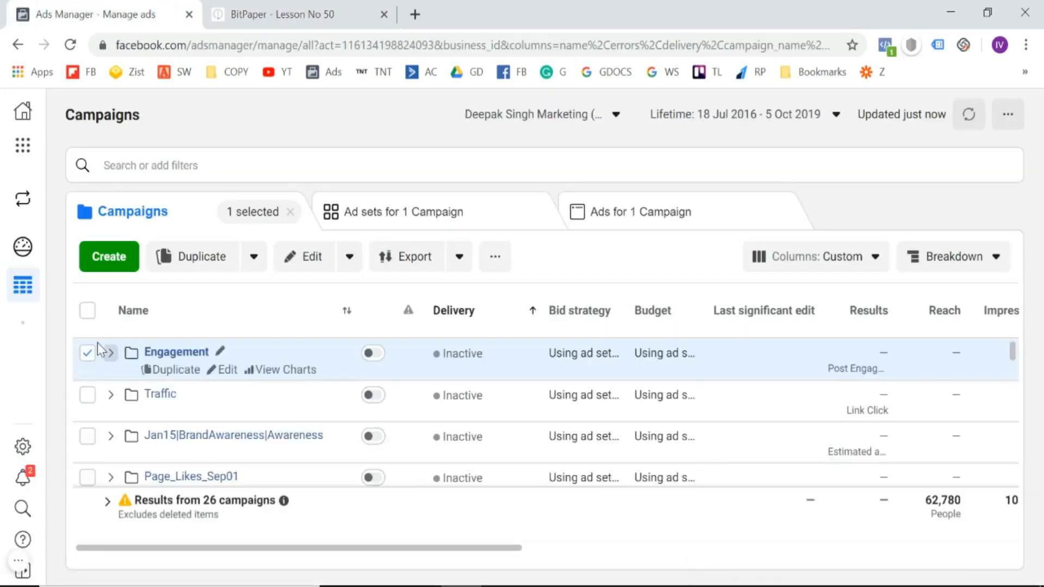
{"action": "left_click", "coordinate": [88, 354]}
{"action": "left_click", "coordinate": [88, 355]}
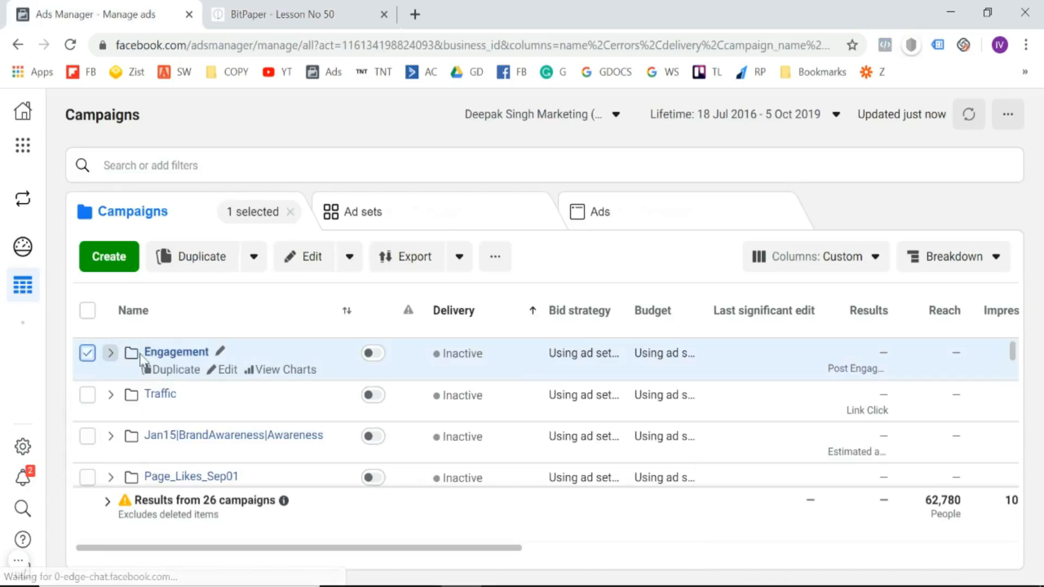
{"action": "left_click", "coordinate": [145, 353]}
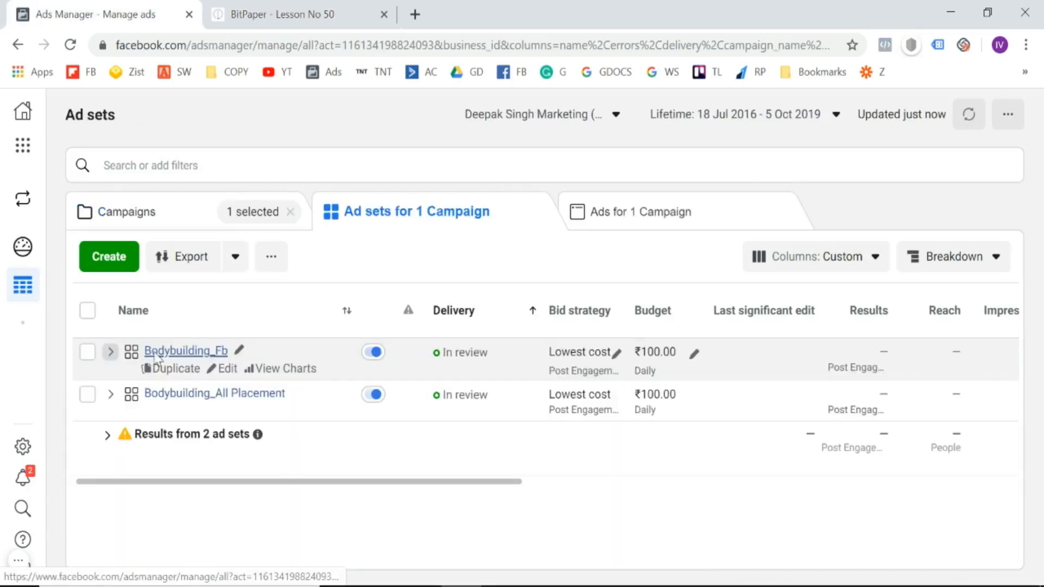
{"action": "left_click", "coordinate": [157, 353]}
{"action": "left_click", "coordinate": [88, 357]}
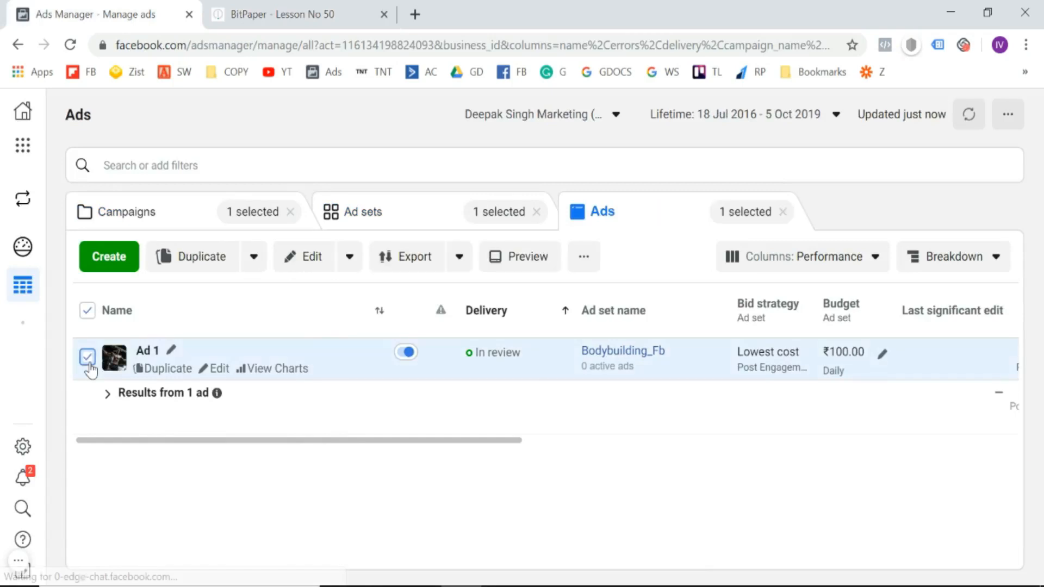
Duplicate Ad 1 once within the original campaign, keeping existing reactions, comments and shares, and name the copy Ad 2.
{"action": "left_click", "coordinate": [190, 259]}
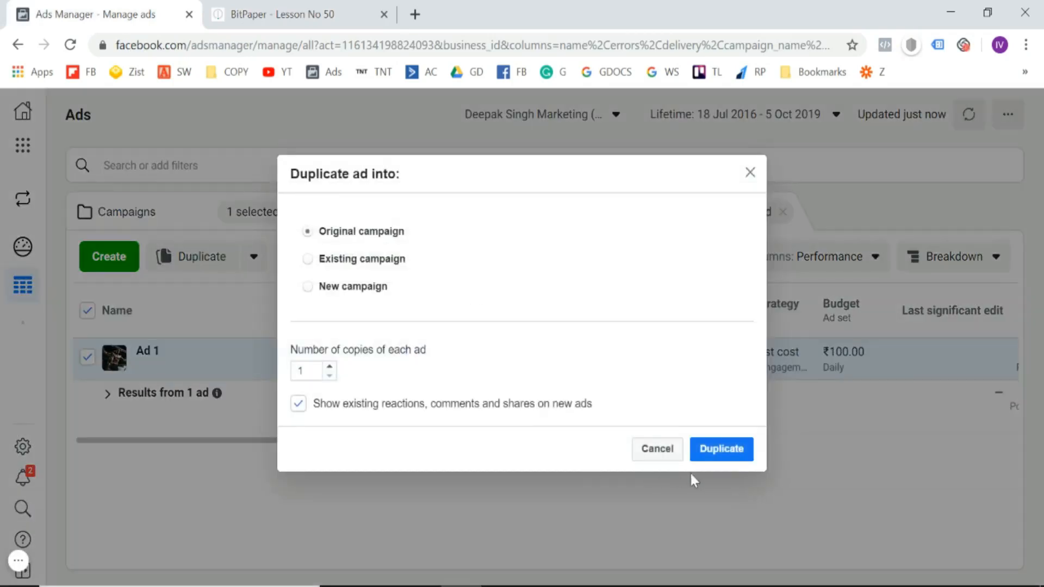
{"action": "left_click", "coordinate": [728, 448]}
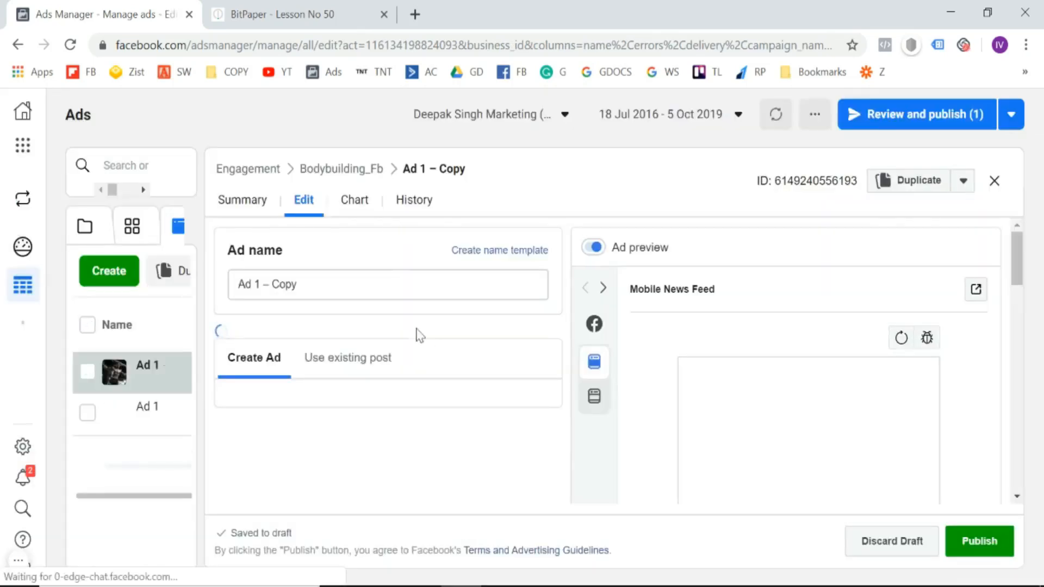
{"action": "left_click", "coordinate": [356, 288]}
{"action": "key", "text": "BackSpace"}
{"action": "key", "text": "BackSpace"}
{"action": "key", "text": "BackSpace"}
{"action": "key", "text": "BackSpace"}
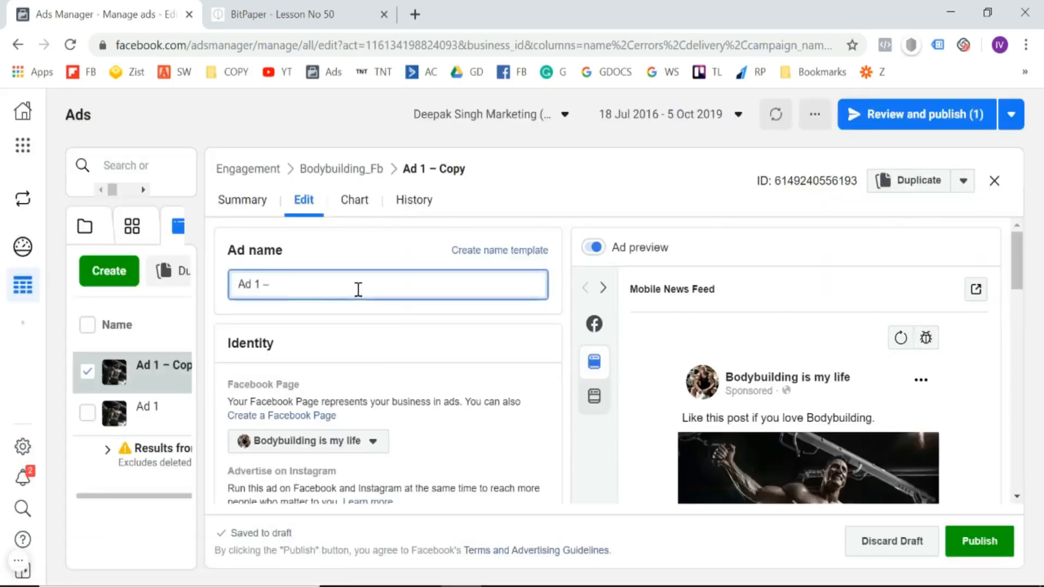
{"action": "key", "text": "BackSpace"}
{"action": "key", "text": "BackSpace"}
{"action": "key", "text": "BackSpace"}
{"action": "type", "text": "2"}
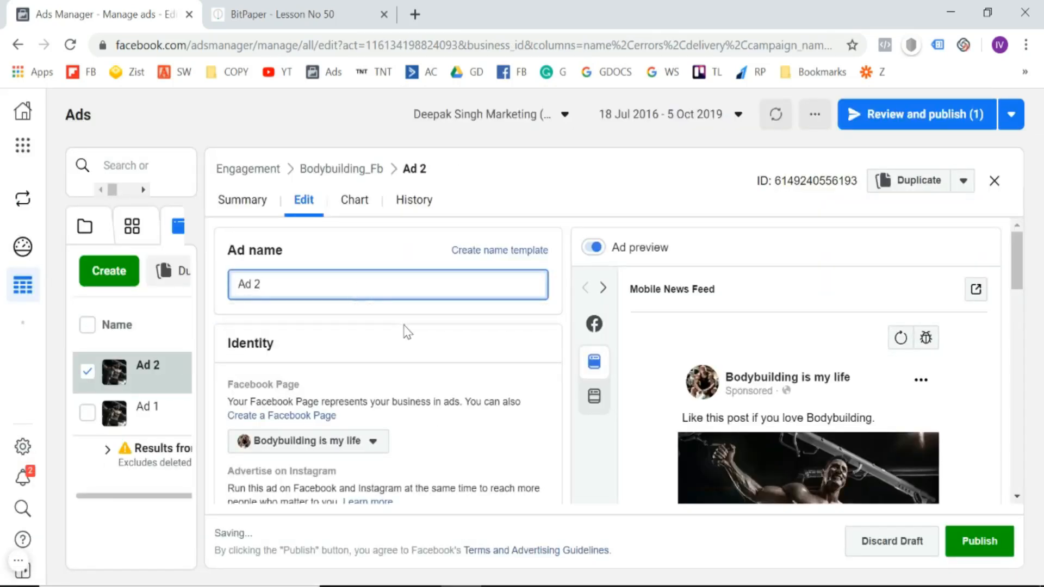
Set Ad 2 to use an existing post and open the post selection.
{"action": "scroll", "coordinate": [405, 330], "scroll_direction": "down", "scroll_amount": 5}
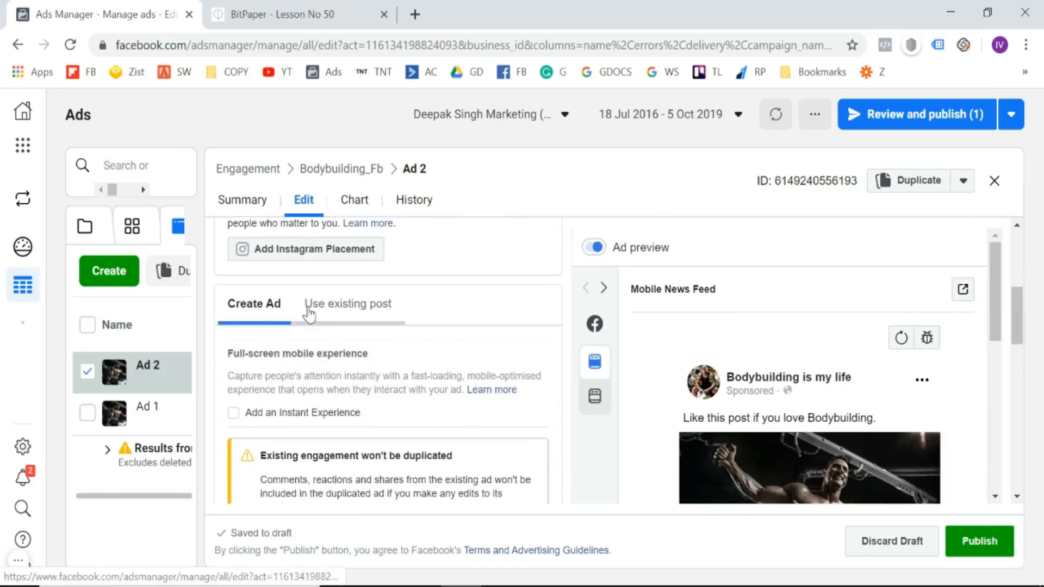
{"action": "left_click", "coordinate": [309, 312]}
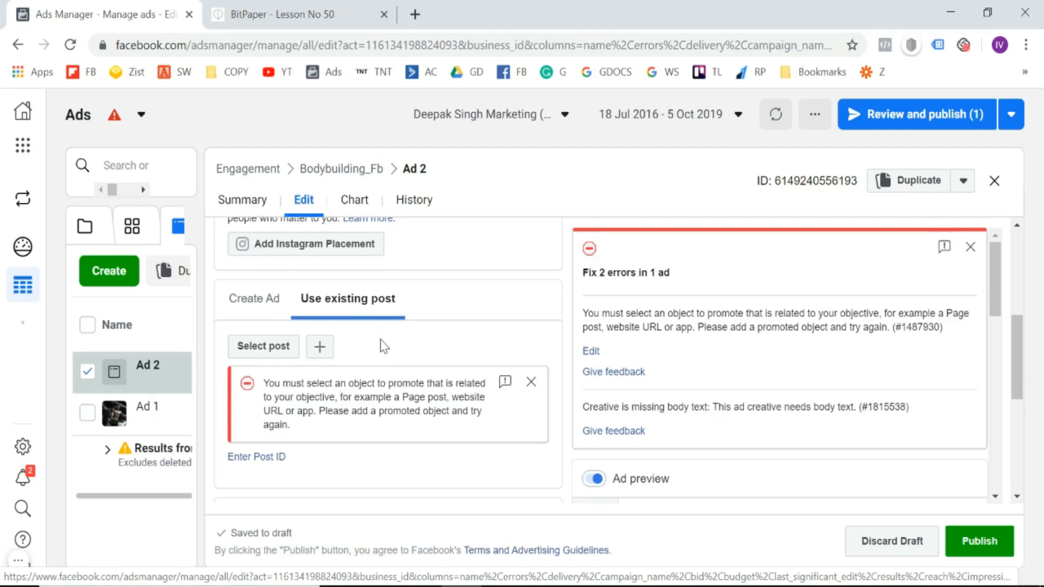
{"action": "scroll", "coordinate": [384, 346], "scroll_direction": "down", "scroll_amount": 1}
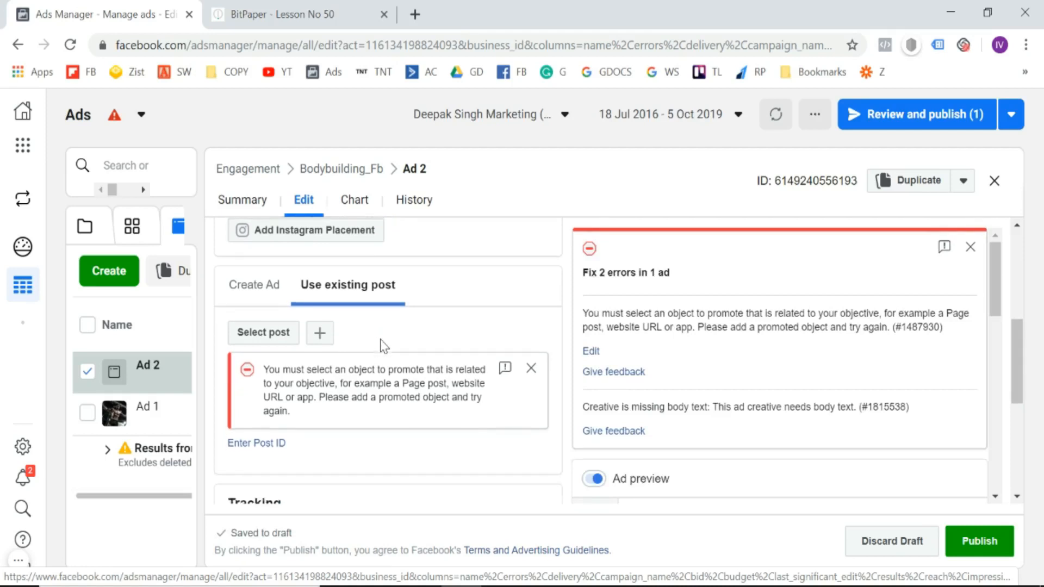
{"action": "left_click", "coordinate": [262, 333]}
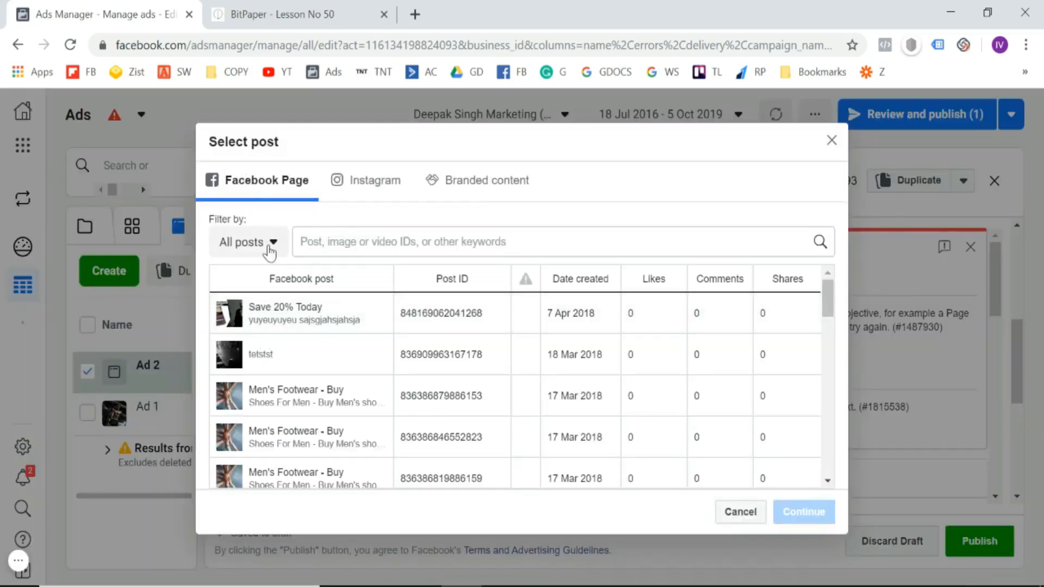
Review the page's published posts and ads posts through the post filter, and return the filter to all post types.
{"action": "left_click", "coordinate": [273, 242]}
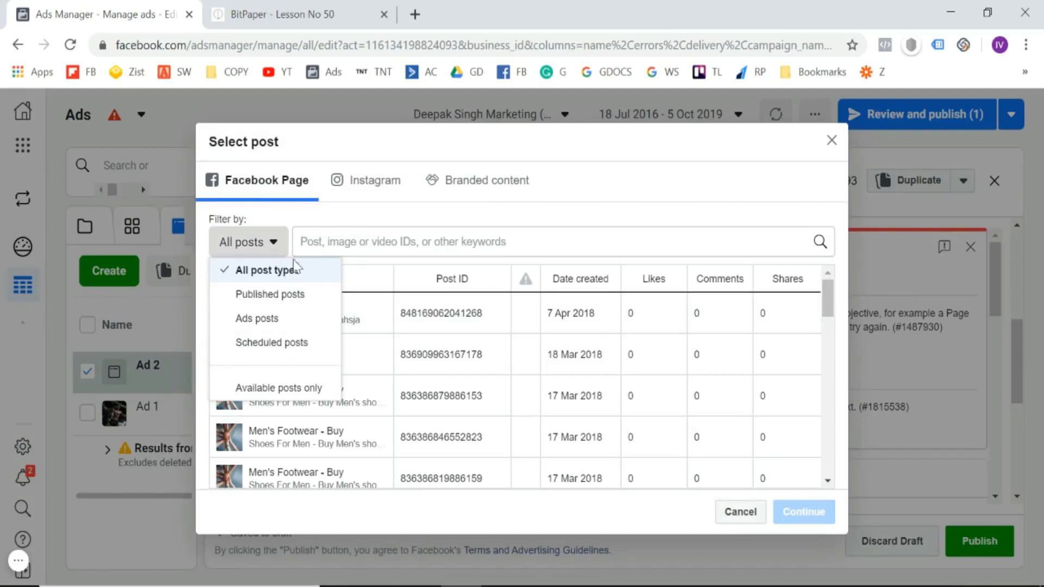
{"action": "left_click", "coordinate": [286, 294]}
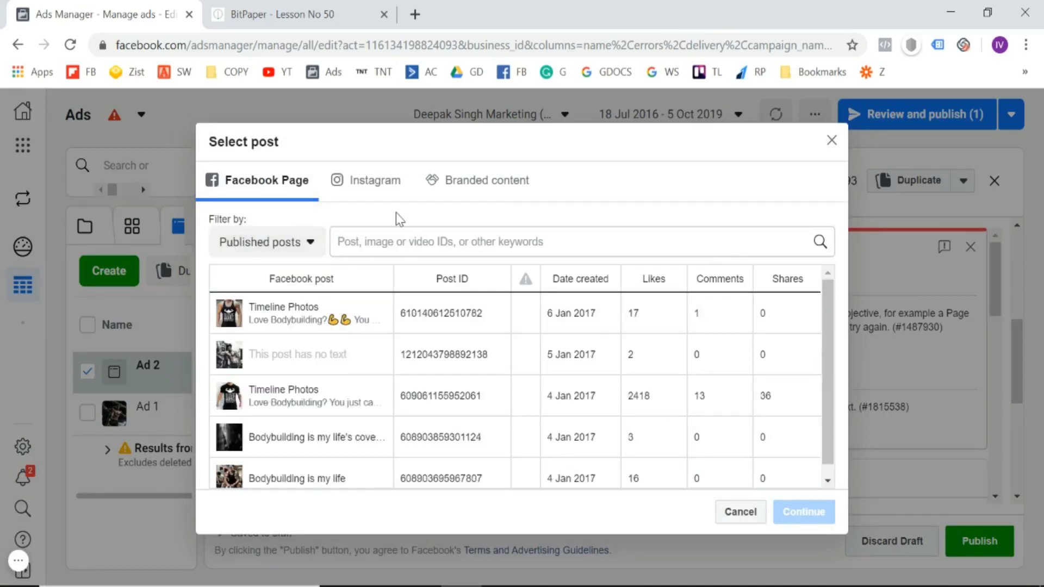
{"action": "left_click", "coordinate": [275, 247]}
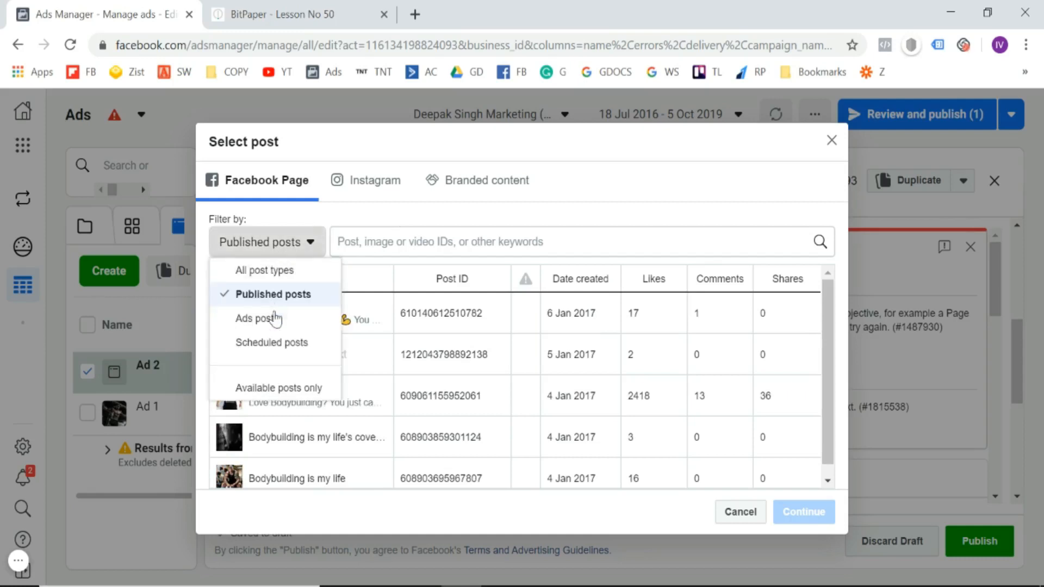
{"action": "left_click", "coordinate": [277, 319]}
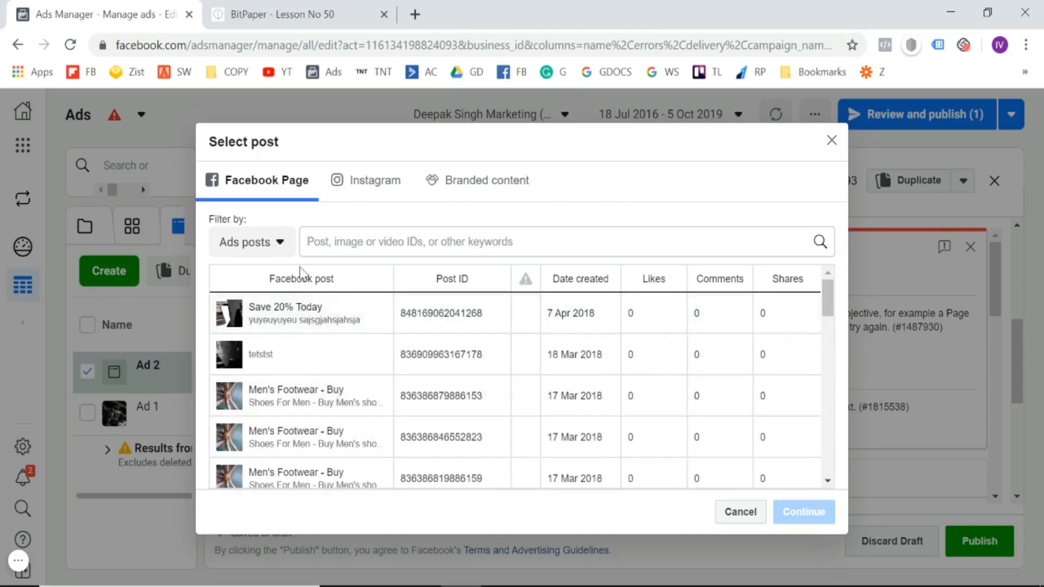
{"action": "left_click", "coordinate": [264, 254]}
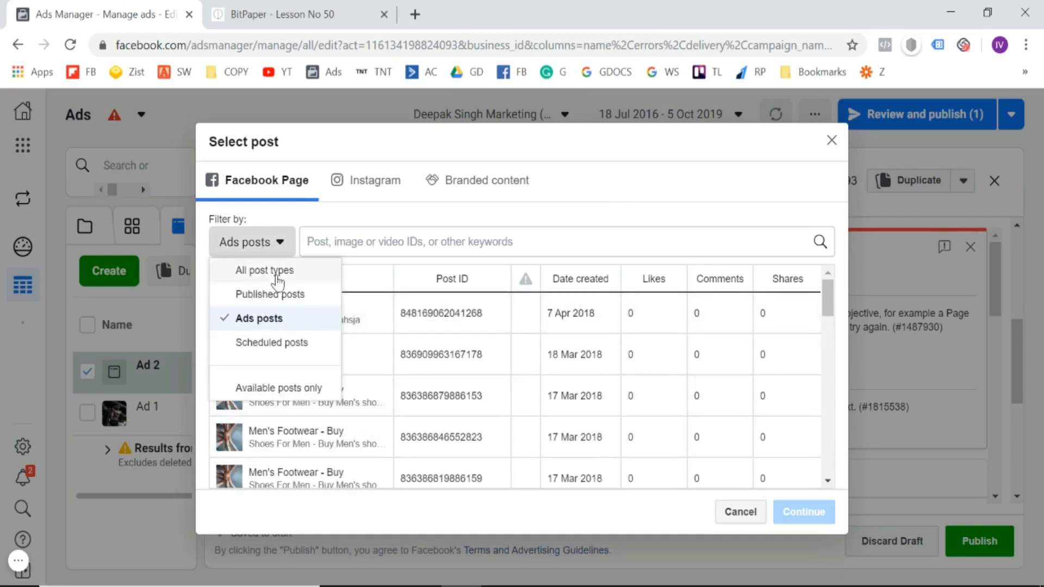
{"action": "left_click", "coordinate": [603, 183]}
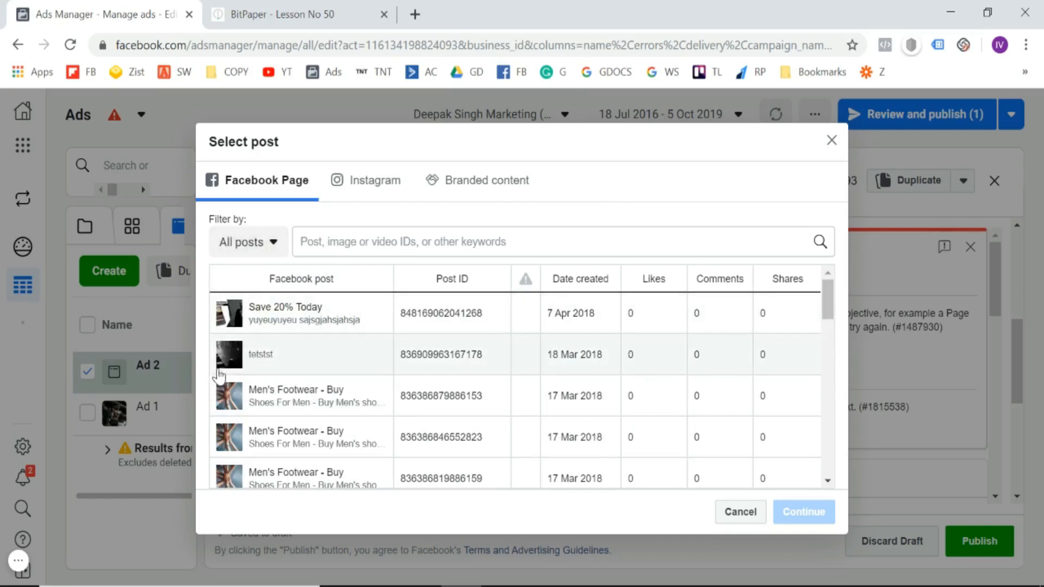
Choose the "Transform your life in 24 hours" Facebook post from 17 March 2018 for Ad 2 and check its preview.
{"action": "scroll", "coordinate": [435, 401], "scroll_direction": "down", "scroll_amount": 1}
{"action": "scroll", "coordinate": [435, 401], "scroll_direction": "down", "scroll_amount": 3}
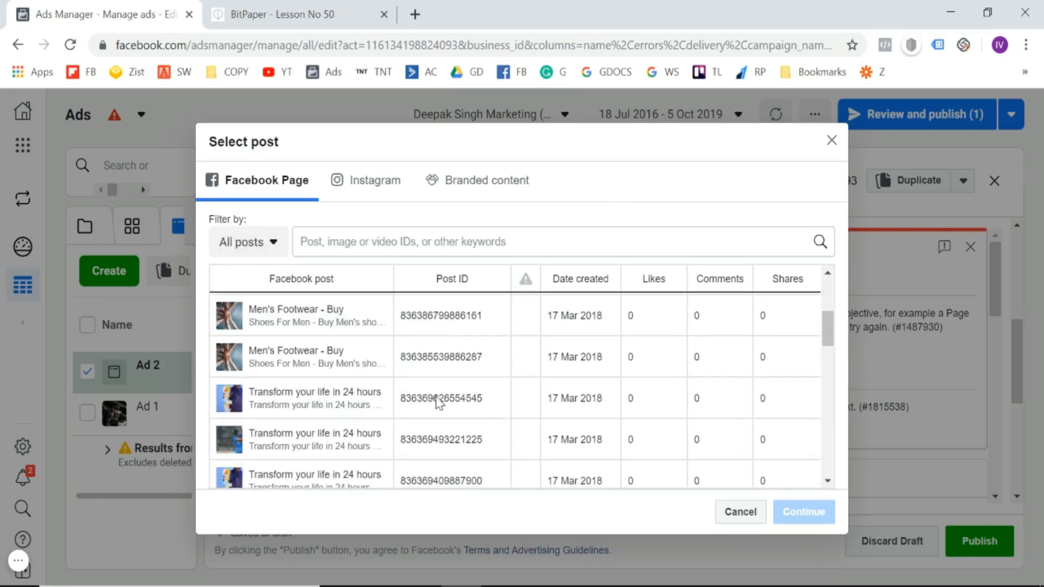
{"action": "left_click", "coordinate": [306, 411]}
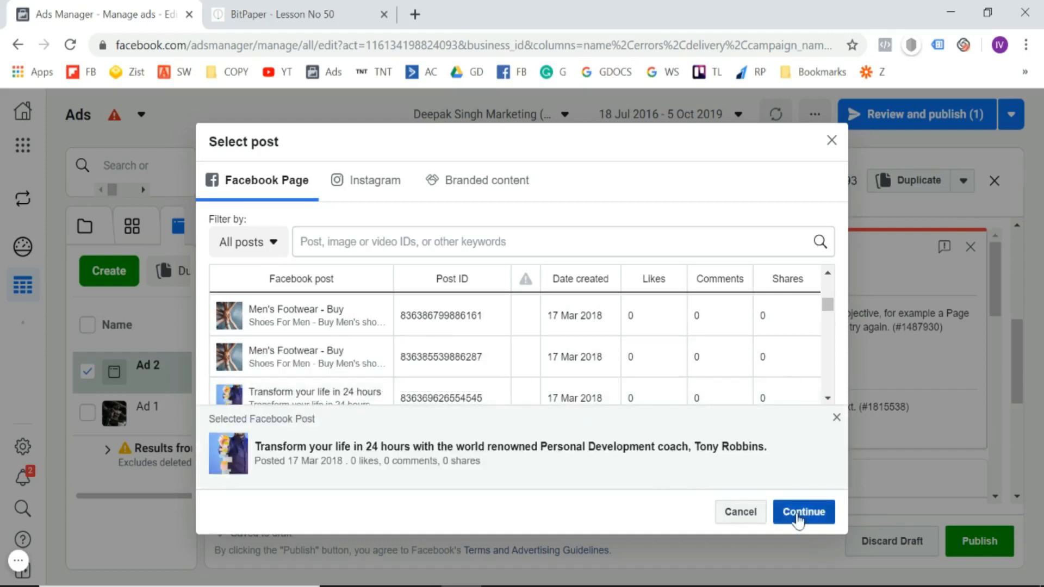
{"action": "left_click", "coordinate": [800, 513]}
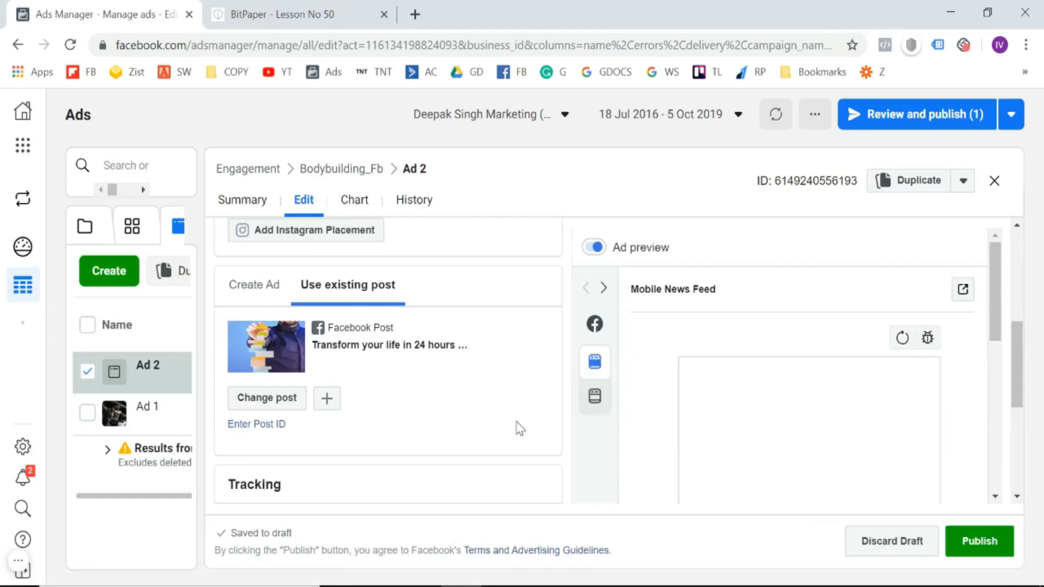
{"action": "scroll", "coordinate": [520, 428], "scroll_direction": "down", "scroll_amount": 1}
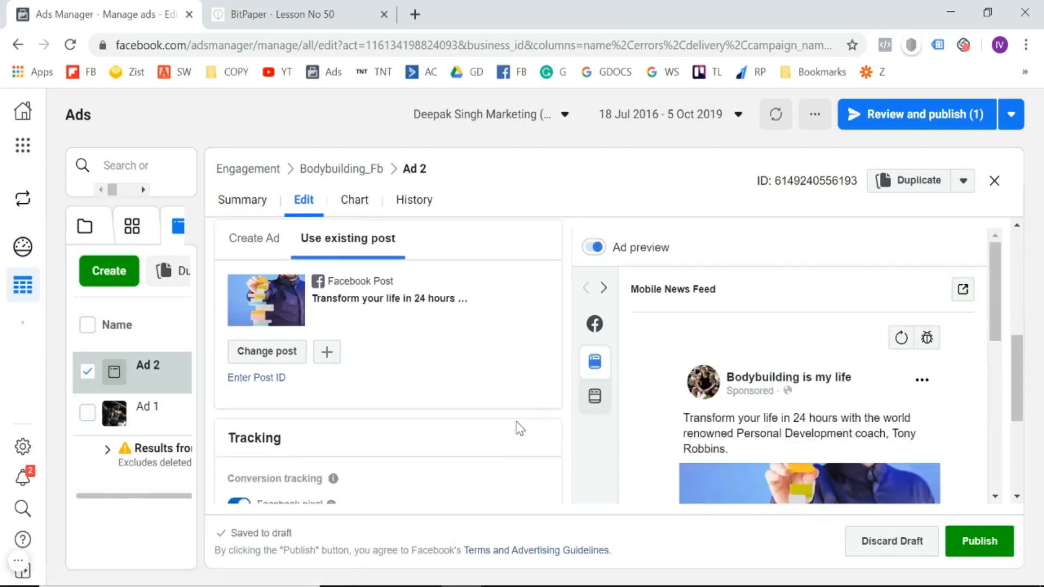
{"action": "scroll", "coordinate": [816, 448], "scroll_direction": "down", "scroll_amount": 5}
{"action": "scroll", "coordinate": [382, 342], "scroll_direction": "up", "scroll_amount": 3}
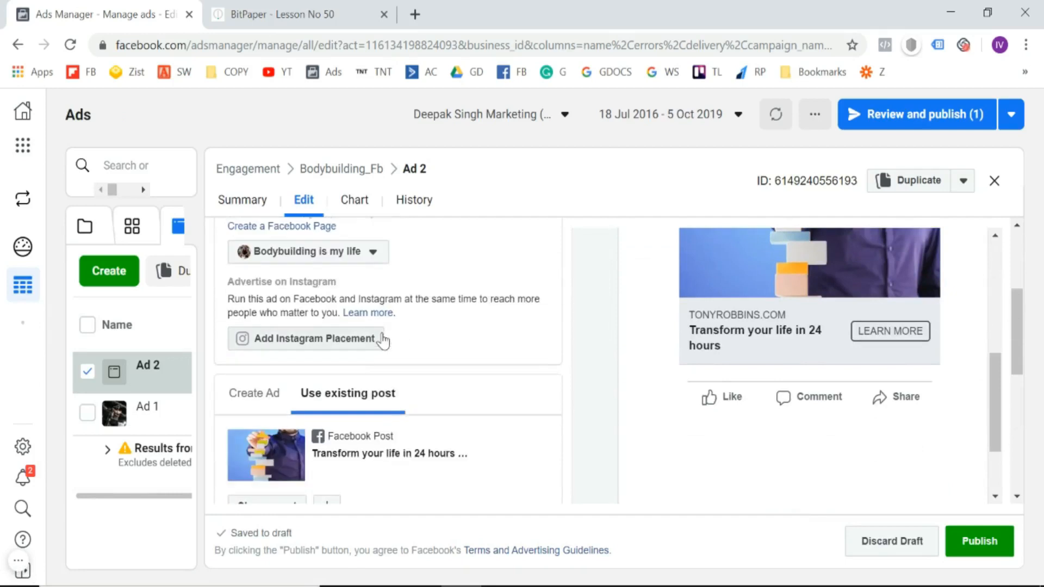
Copy the post ID of the "Save 20% Today" post from the post selection and close it without changing the post.
{"action": "scroll", "coordinate": [383, 341], "scroll_direction": "down", "scroll_amount": 4}
{"action": "left_click", "coordinate": [274, 301]}
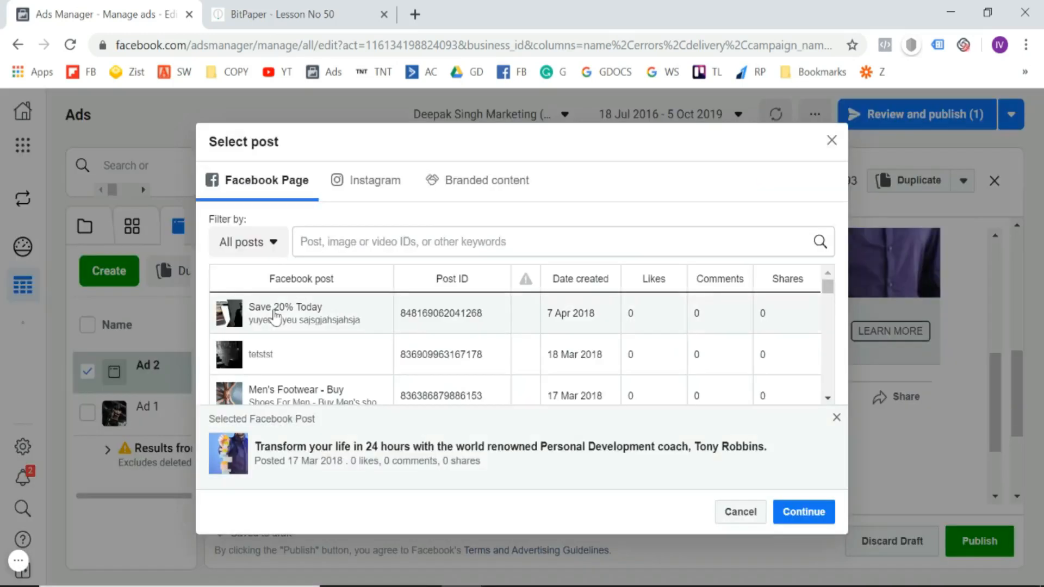
{"action": "left_click_drag", "start_coordinate": [485, 315], "coordinate": [403, 324]}
{"action": "key", "text": "ctrl+c"}
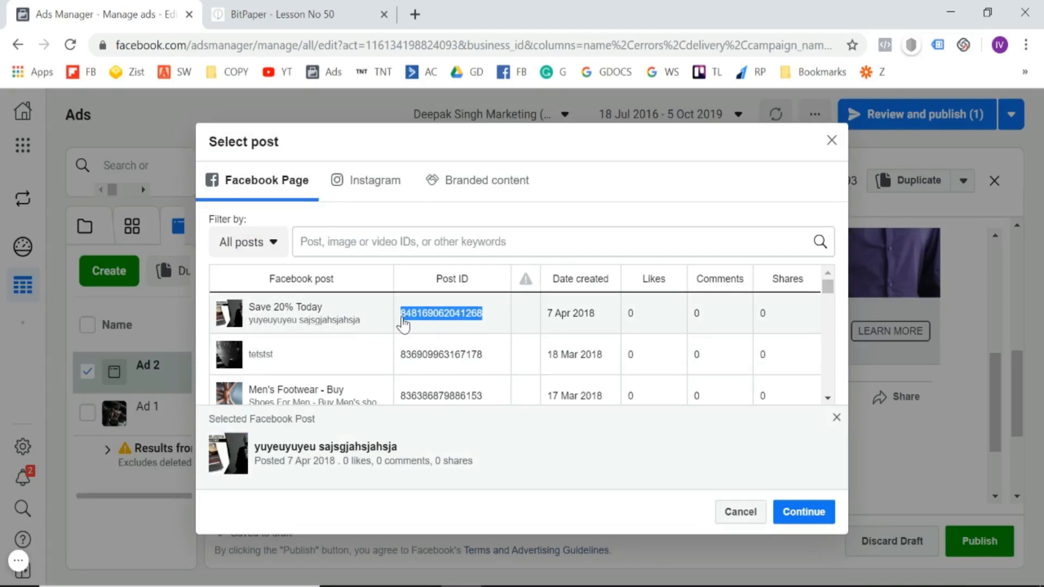
{"action": "left_click", "coordinate": [831, 141]}
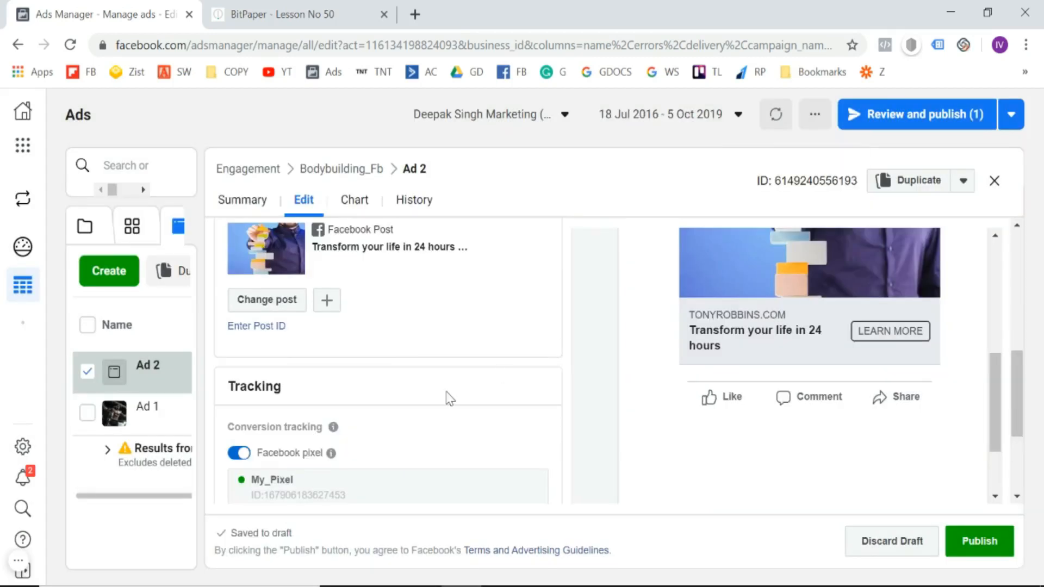
{"action": "scroll", "coordinate": [450, 398], "scroll_direction": "up", "scroll_amount": 2}
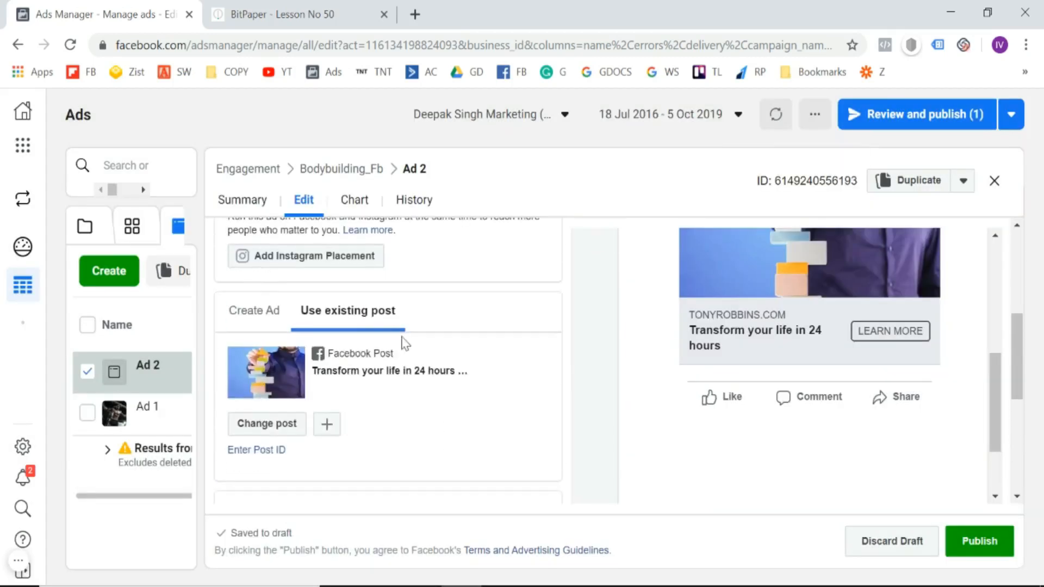
{"action": "left_click", "coordinate": [265, 450]}
{"action": "key", "text": "ctrl+v"}
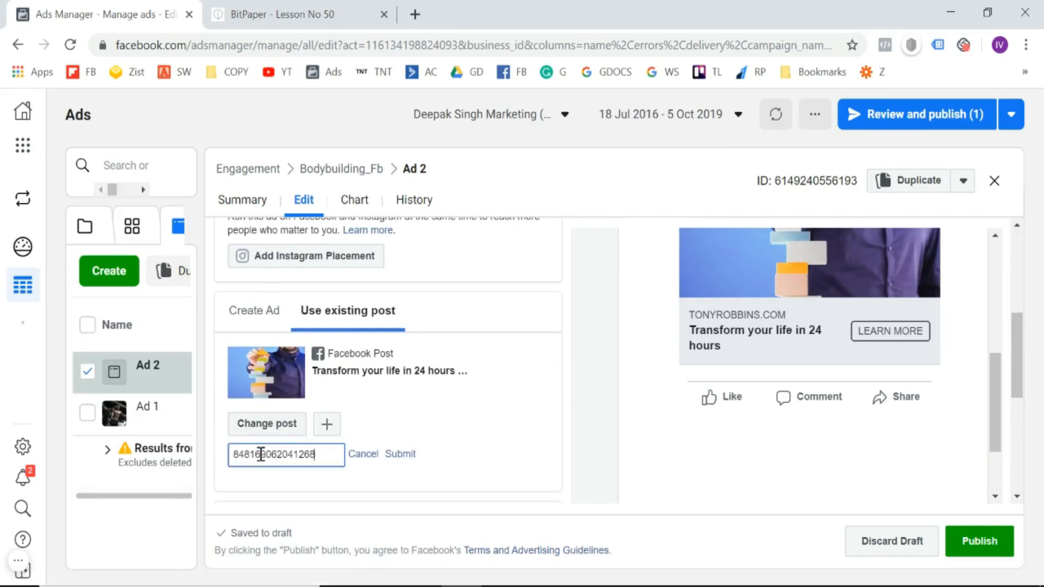
{"action": "left_click", "coordinate": [401, 458]}
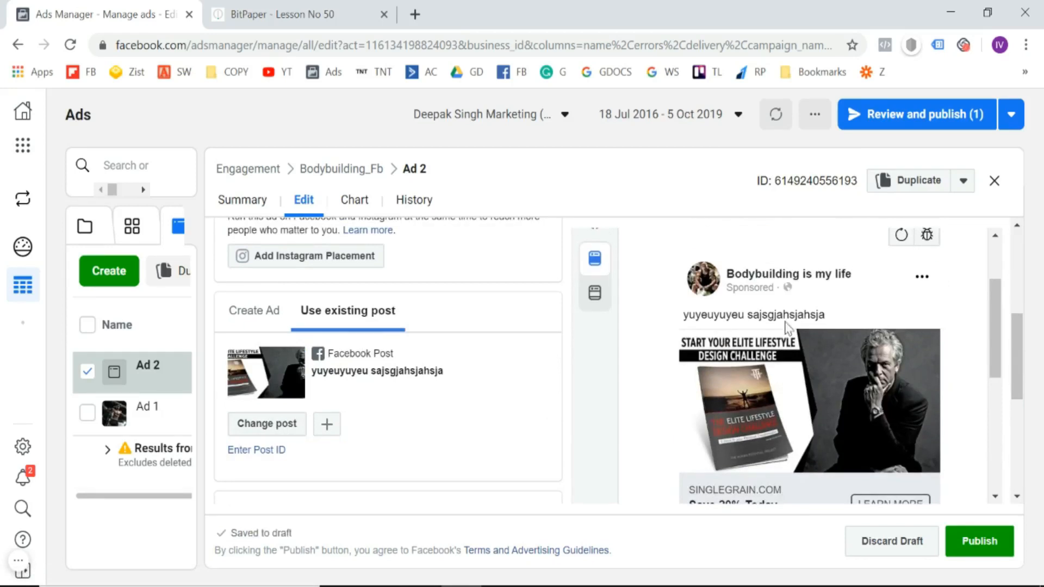
Check the rest of Ad 2's preview, publish the ad and close its editor.
{"action": "scroll", "coordinate": [809, 422], "scroll_direction": "down", "scroll_amount": 5}
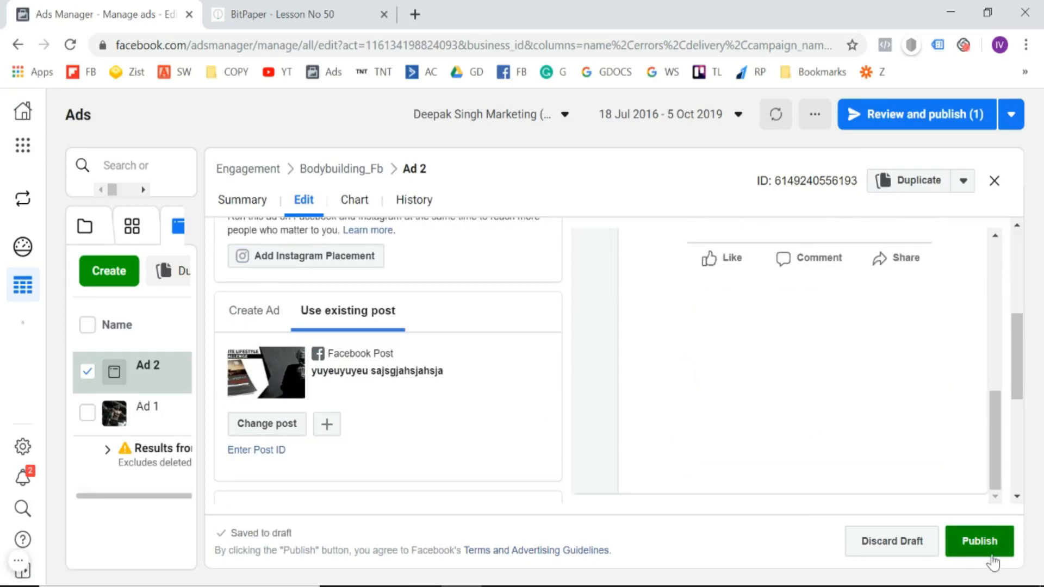
{"action": "left_click", "coordinate": [980, 542]}
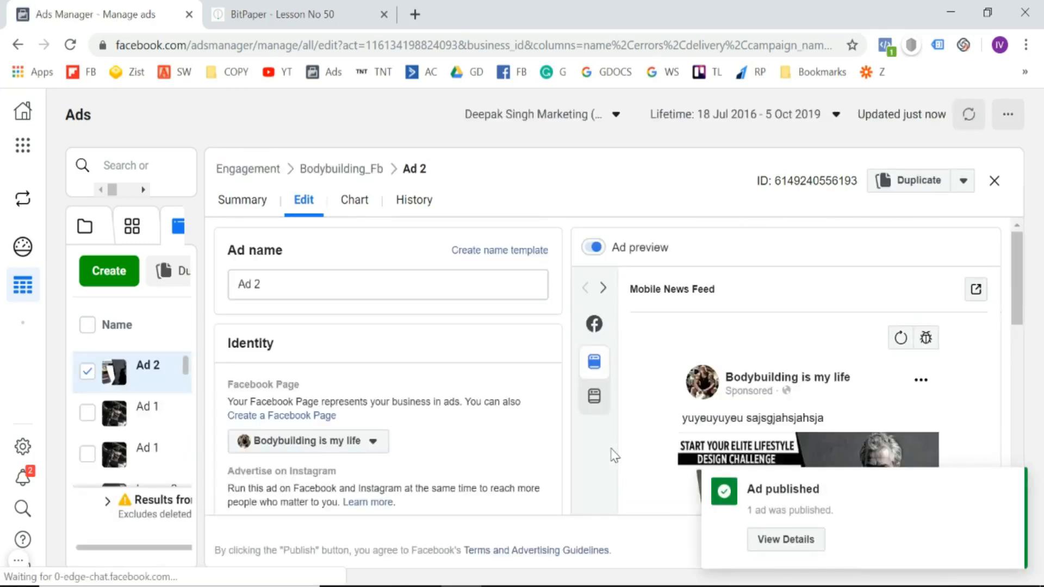
{"action": "scroll", "coordinate": [613, 455], "scroll_direction": "down", "scroll_amount": 1}
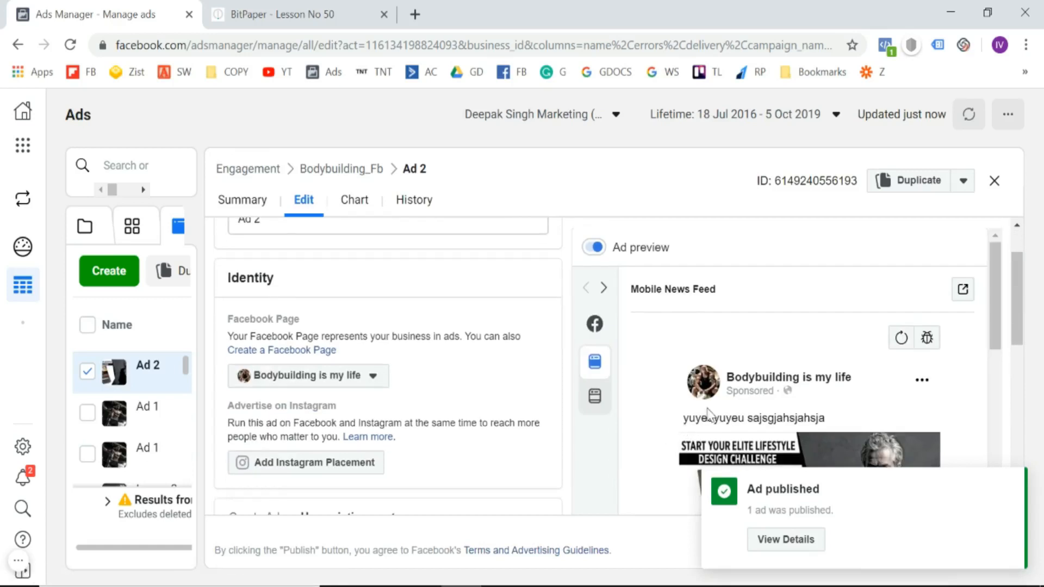
{"action": "left_click", "coordinate": [993, 182]}
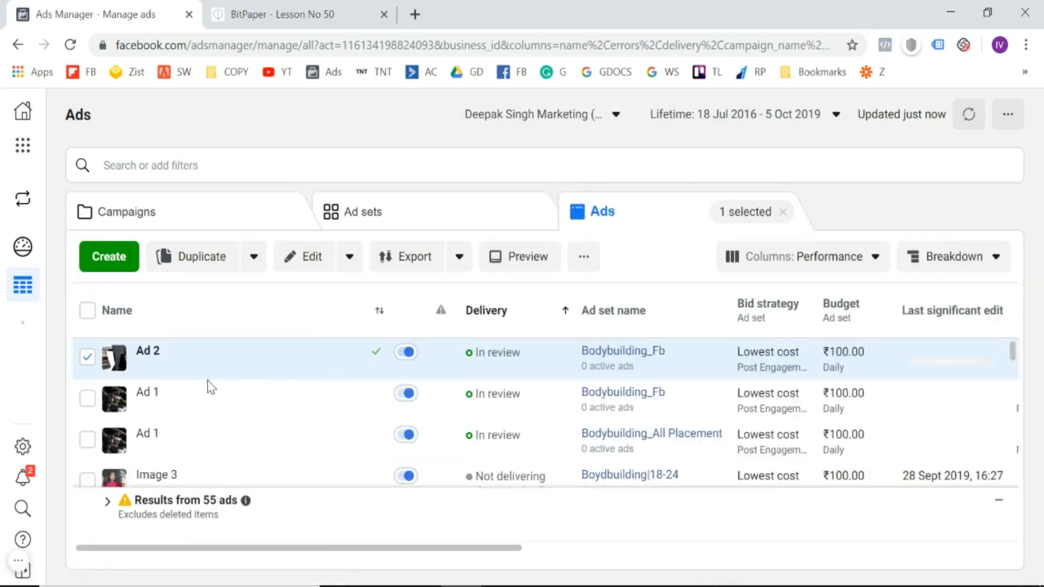
Clear the Ad 2 selection and show the list of ad sets.
{"action": "left_click", "coordinate": [88, 363]}
{"action": "left_click", "coordinate": [342, 203]}
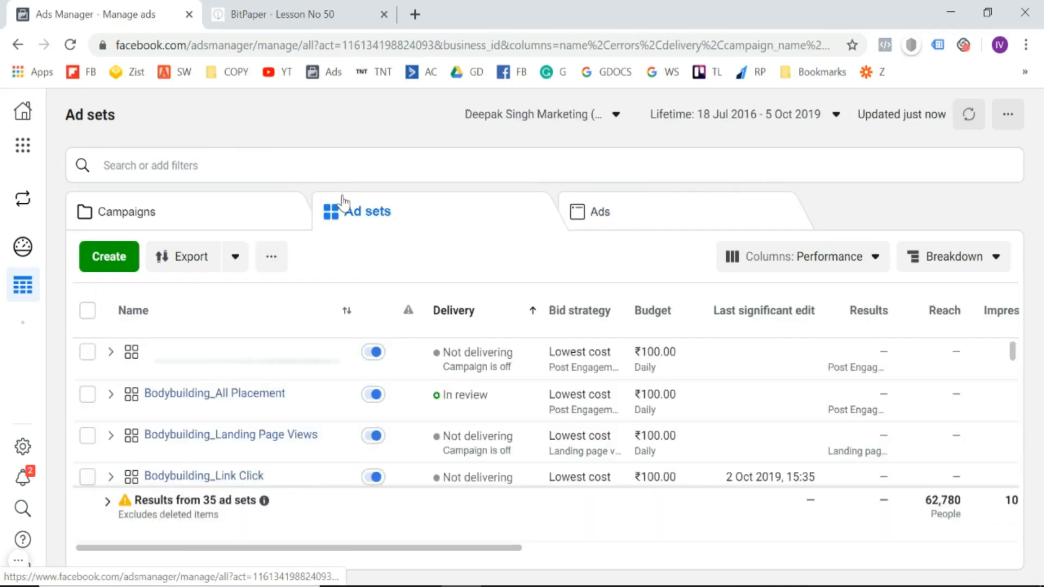
Switch to the BitPaper whiteboard and handwrite a circled "post" above a circled "5K", with a vertical dividing line beside them.
{"action": "left_click", "coordinate": [337, 8]}
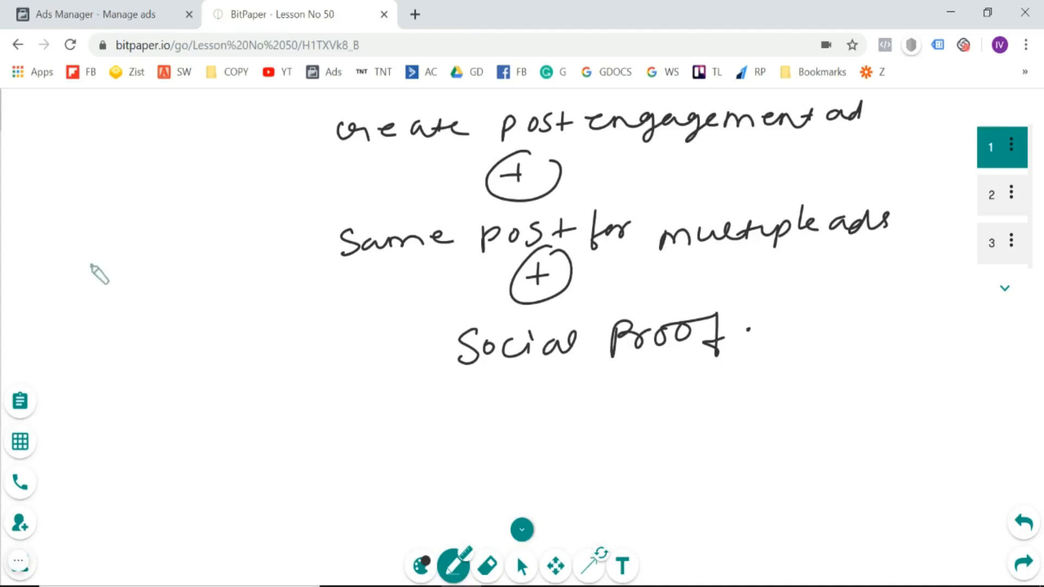
{"action": "mouse_move", "coordinate": [98, 220]}
{"action": "left_mouse_down"}
{"action": "mouse_move", "coordinate": [115, 240]}
{"action": "mouse_move", "coordinate": [133, 231]}
{"action": "left_mouse_up"}
{"action": "left_click_drag", "start_coordinate": [147, 213], "coordinate": [147, 239]}
{"action": "left_click_drag", "start_coordinate": [163, 209], "coordinate": [160, 224]}
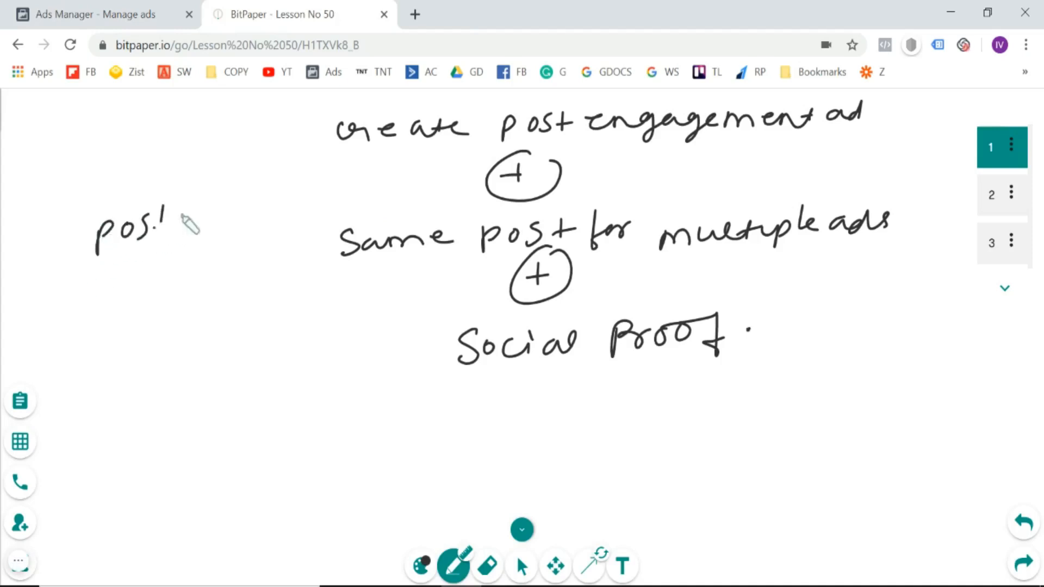
{"action": "left_click_drag", "start_coordinate": [169, 179], "coordinate": [190, 214]}
{"action": "mouse_move", "coordinate": [103, 300]}
{"action": "left_mouse_down"}
{"action": "mouse_move", "coordinate": [109, 327]}
{"action": "mouse_move", "coordinate": [128, 314]}
{"action": "left_mouse_up"}
{"action": "left_click_drag", "start_coordinate": [146, 296], "coordinate": [157, 312]}
{"action": "left_click_drag", "start_coordinate": [155, 268], "coordinate": [158, 301]}
{"action": "left_click_drag", "start_coordinate": [202, 161], "coordinate": [201, 411]}
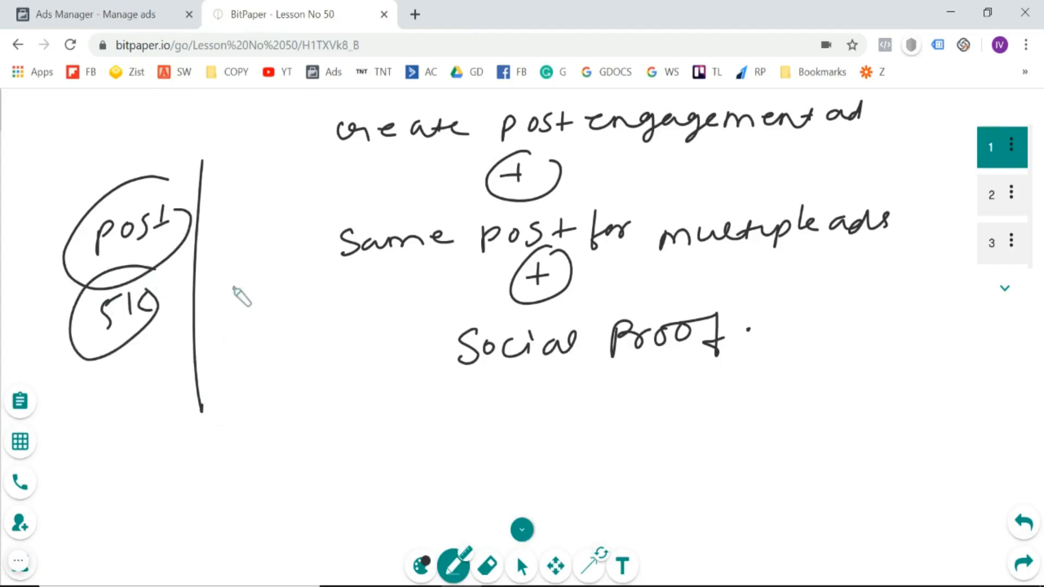
Handwrite a campaign label with a circled, underlined "5K" beyond the dividing line and draw an arrow to it from the first "5K".
{"action": "left_click_drag", "start_coordinate": [233, 289], "coordinate": [302, 294]}
{"action": "mouse_move", "coordinate": [109, 356]}
{"action": "left_mouse_down"}
{"action": "mouse_move", "coordinate": [112, 393]}
{"action": "mouse_move", "coordinate": [251, 368]}
{"action": "mouse_move", "coordinate": [244, 375]}
{"action": "left_mouse_up"}
{"action": "mouse_move", "coordinate": [271, 321]}
{"action": "left_mouse_down"}
{"action": "mouse_move", "coordinate": [263, 347]}
{"action": "mouse_move", "coordinate": [292, 334]}
{"action": "left_mouse_up"}
{"action": "mouse_move", "coordinate": [304, 321]}
{"action": "left_mouse_down"}
{"action": "mouse_move", "coordinate": [298, 333]}
{"action": "mouse_move", "coordinate": [336, 326]}
{"action": "mouse_move", "coordinate": [304, 308]}
{"action": "left_mouse_up"}
{"action": "left_click_drag", "start_coordinate": [278, 364], "coordinate": [298, 371]}
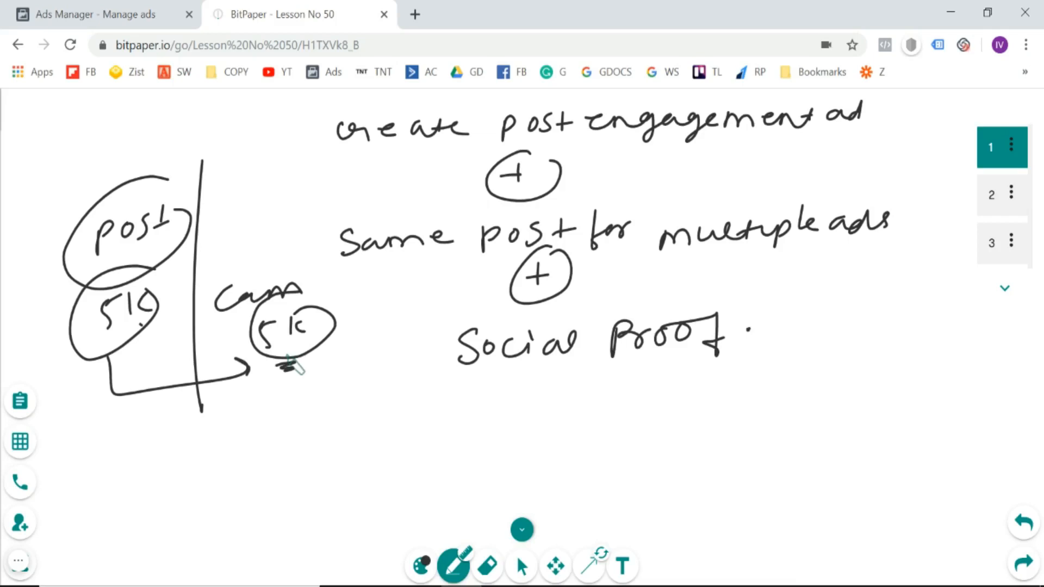
Switch back to the ad sets list in Ads Manager.
{"action": "left_click", "coordinate": [109, 15]}
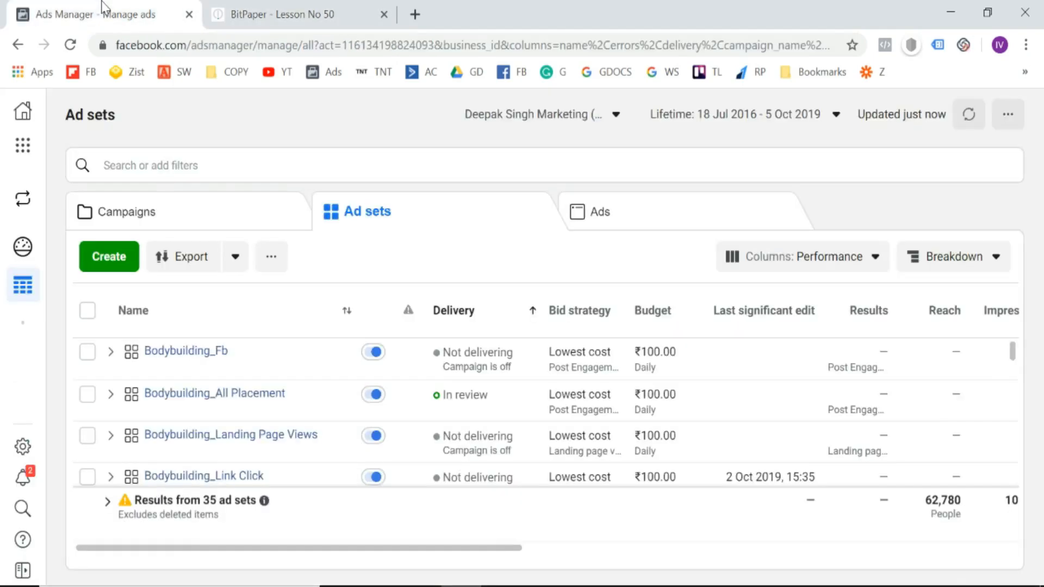
View the ads in the Bodybuilding_Fb ad set, and open the ads of the Bodybuilding_All Placement ad set through its campaign.
{"action": "left_click", "coordinate": [216, 358]}
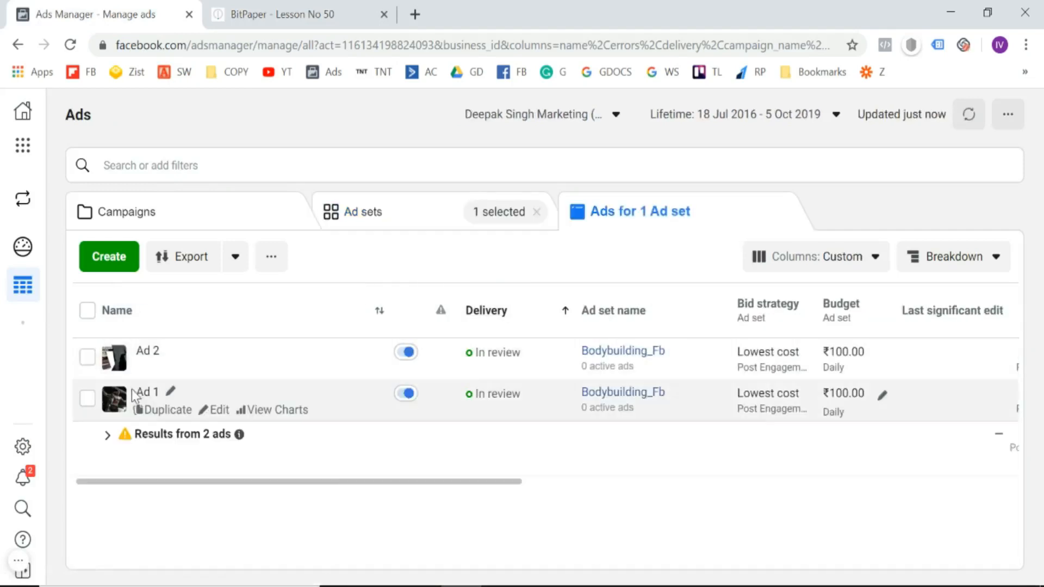
{"action": "left_click", "coordinate": [223, 207]}
{"action": "left_click", "coordinate": [168, 354]}
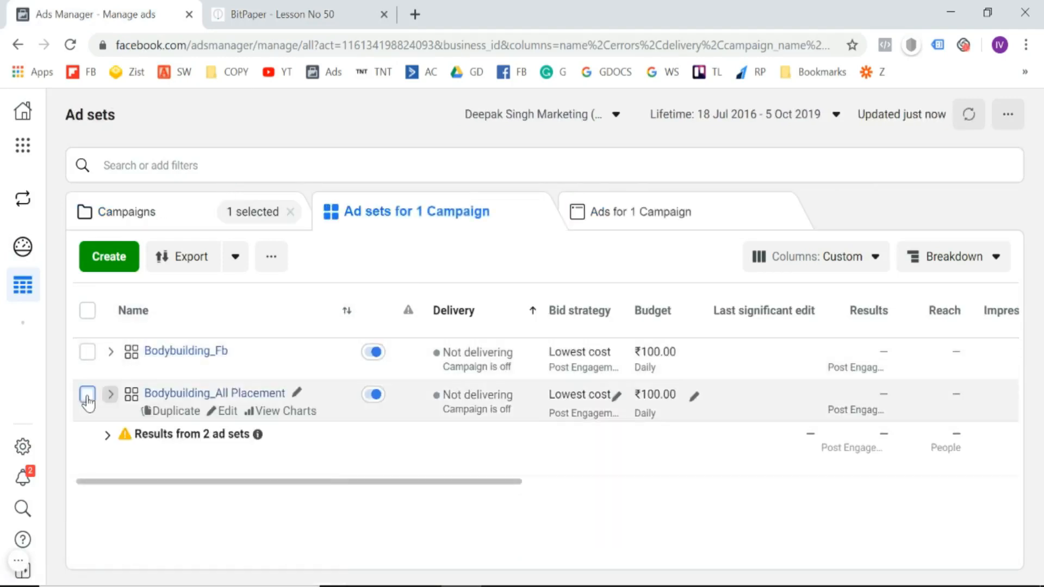
{"action": "left_click", "coordinate": [88, 393]}
{"action": "left_click", "coordinate": [174, 400]}
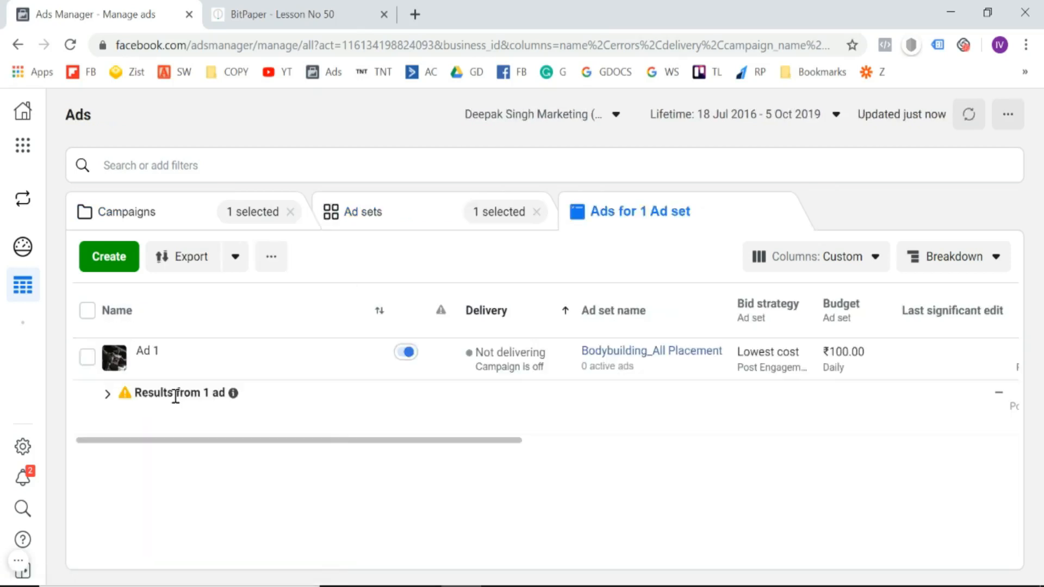
Duplicate Ad 1 into the original campaign with one copy, keeping existing reactions, comments and shares.
{"action": "left_click", "coordinate": [88, 358]}
{"action": "left_click", "coordinate": [195, 256]}
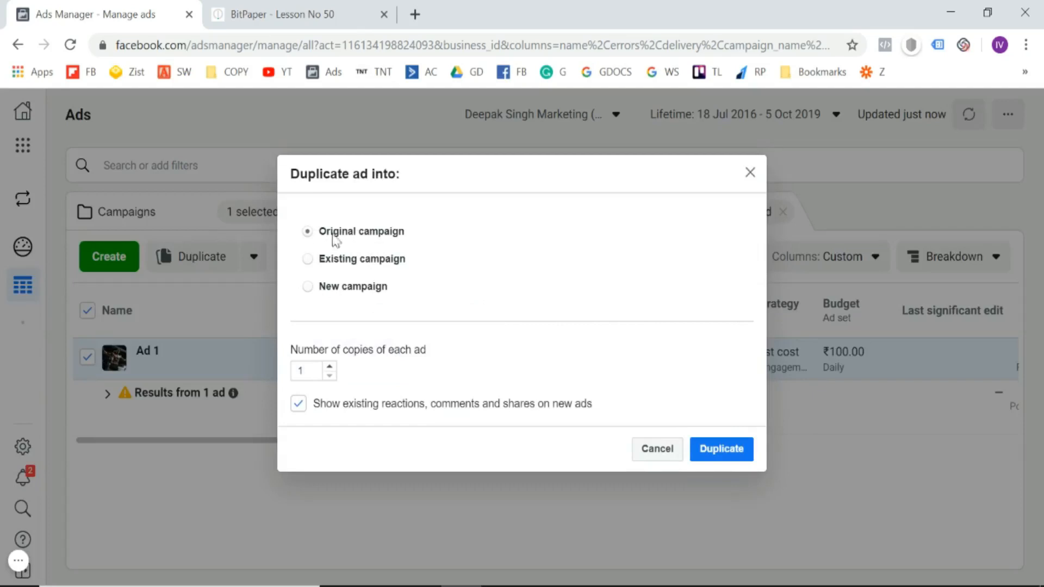
{"action": "left_click", "coordinate": [720, 450]}
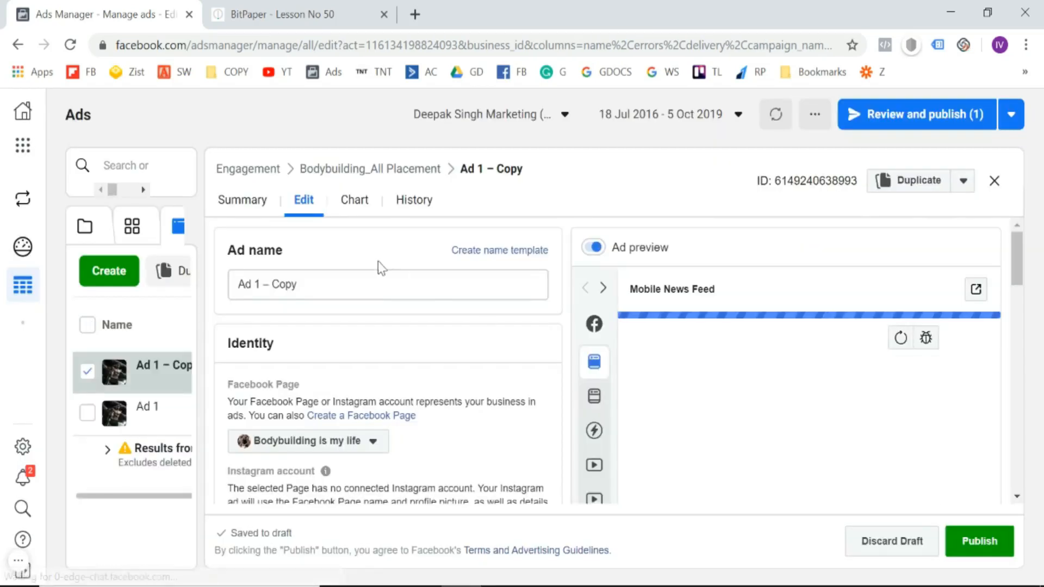
Rename the duplicated ad as "Ad 2".
{"action": "left_click", "coordinate": [369, 285]}
{"action": "key", "text": "BackSpace"}
{"action": "key", "text": "BackSpace"}
{"action": "key", "text": "BackSpace"}
{"action": "key", "text": "BackSpace"}
{"action": "key", "text": "BackSpace"}
{"action": "key", "text": "BackSpace"}
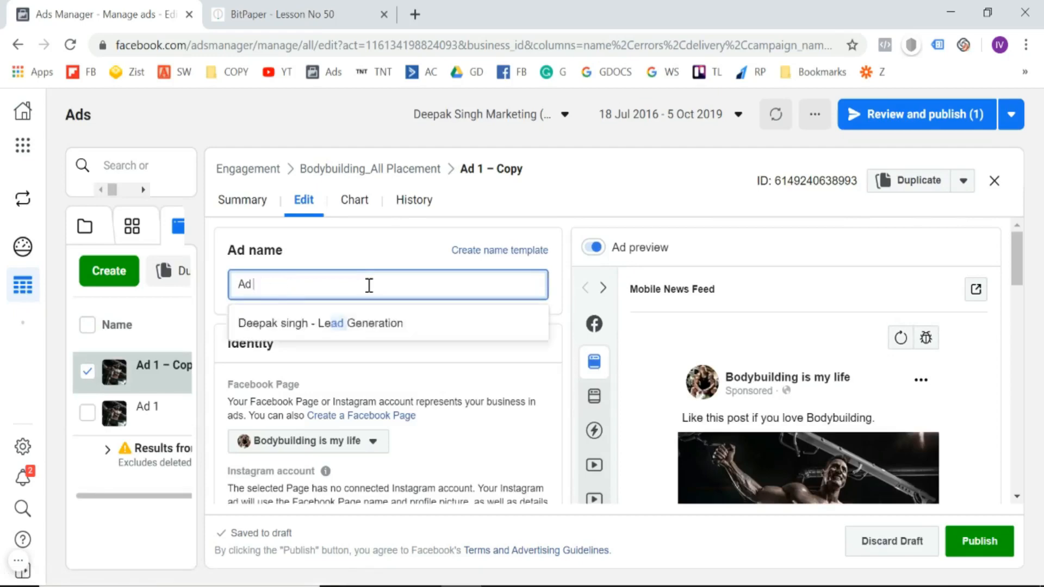
{"action": "type", "text": "2"}
{"action": "left_click", "coordinate": [476, 357]}
{"action": "scroll", "coordinate": [478, 359], "scroll_direction": "down", "scroll_amount": 5}
{"action": "scroll", "coordinate": [477, 359], "scroll_direction": "down", "scroll_amount": 1}
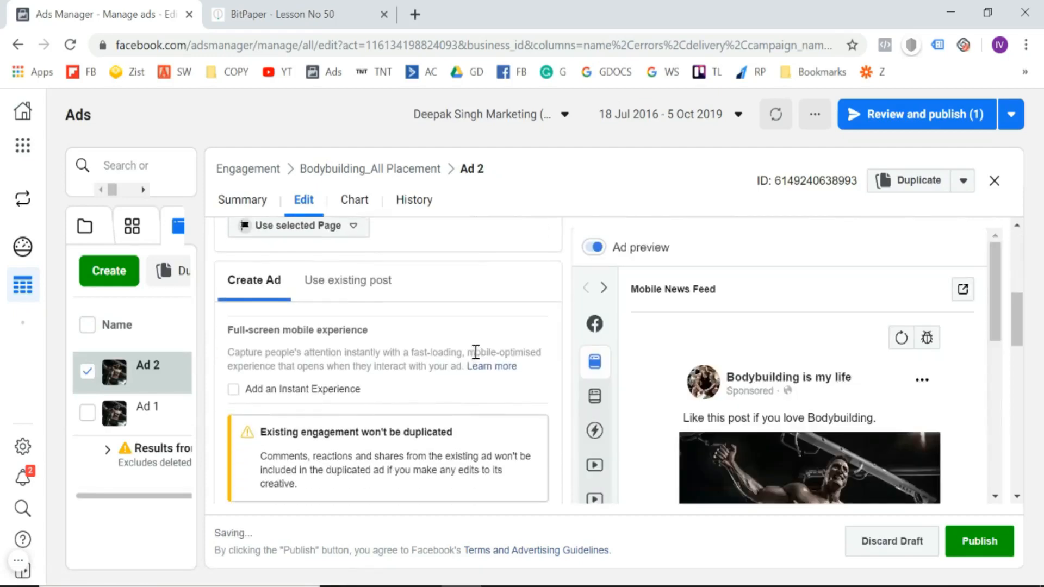
{"action": "left_click", "coordinate": [341, 297]}
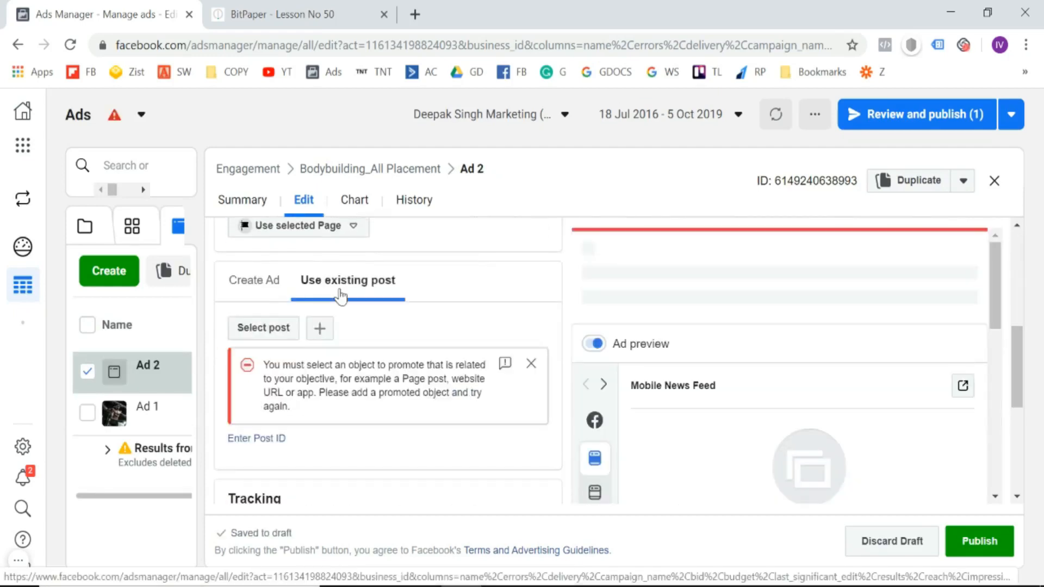
{"action": "scroll", "coordinate": [305, 326], "scroll_direction": "down", "scroll_amount": 2}
{"action": "left_click", "coordinate": [262, 347]}
{"action": "key", "text": "ctrl+v"}
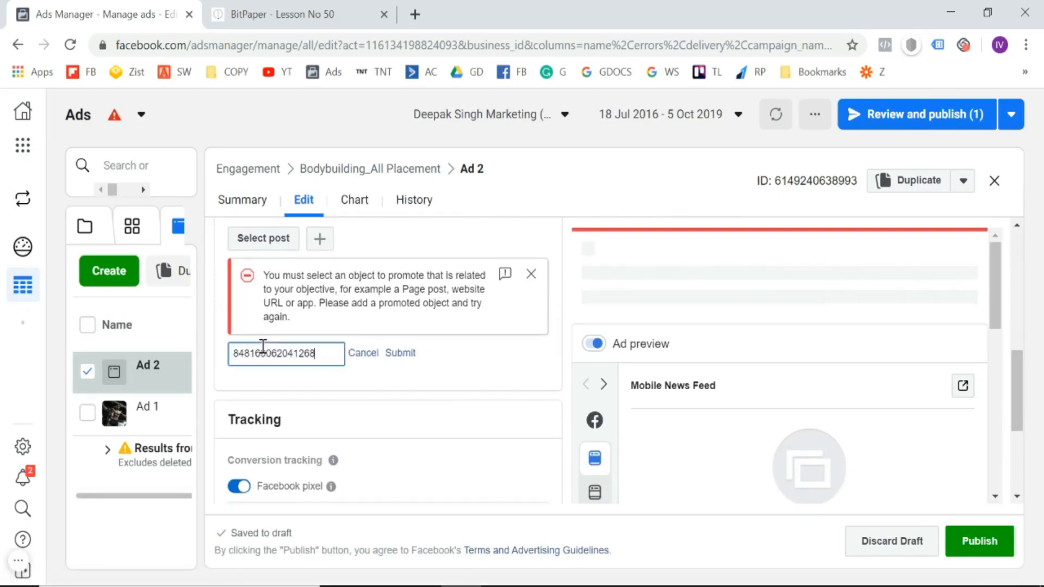
{"action": "left_click", "coordinate": [386, 353]}
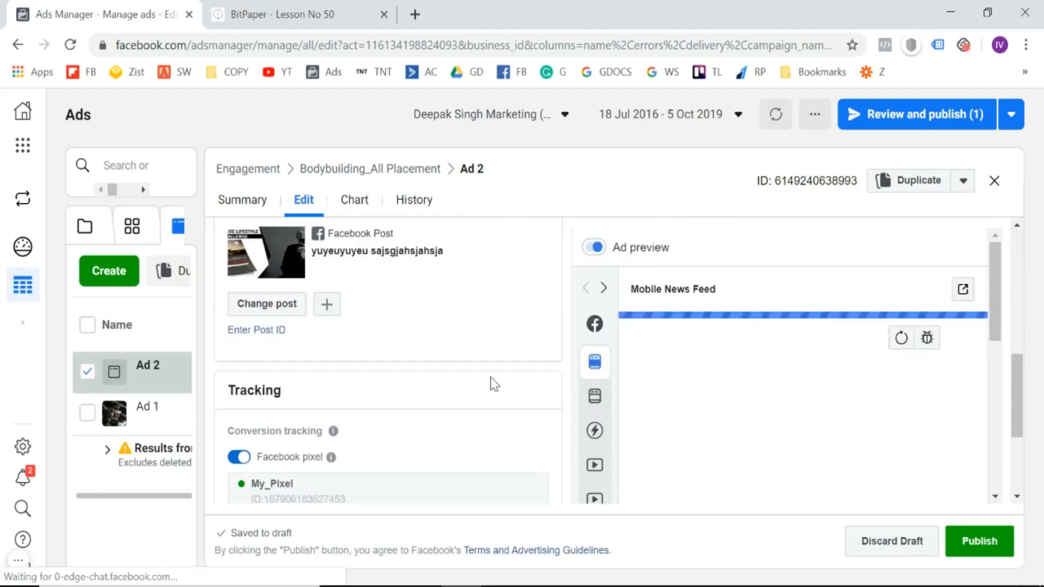
Browse the Facebook Page posts available as a replacement for Ad 2's post, preview "tetstst", and close the post selection.
{"action": "scroll", "coordinate": [490, 377], "scroll_direction": "up", "scroll_amount": 2}
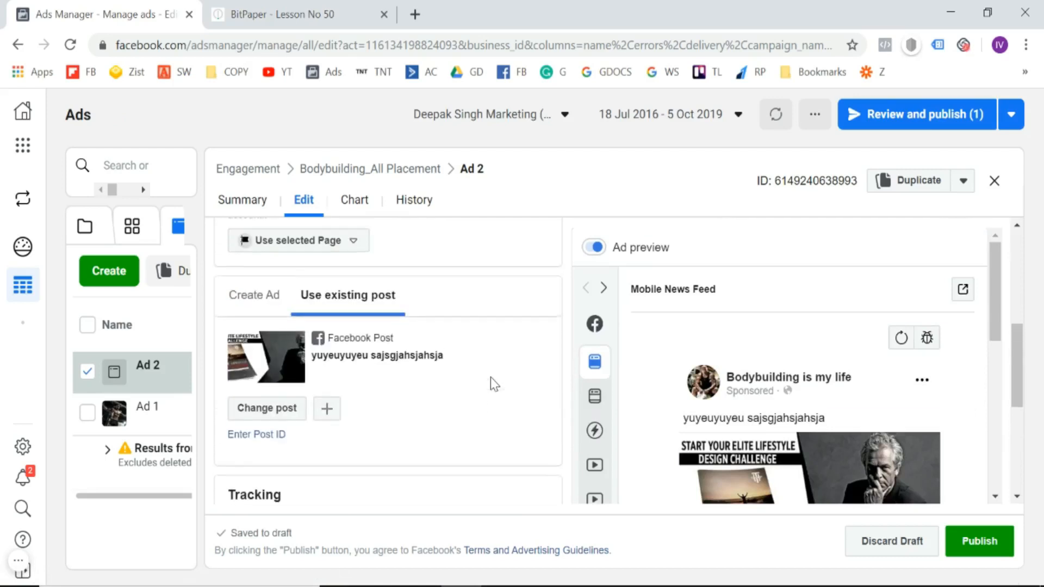
{"action": "scroll", "coordinate": [489, 381], "scroll_direction": "down", "scroll_amount": 1}
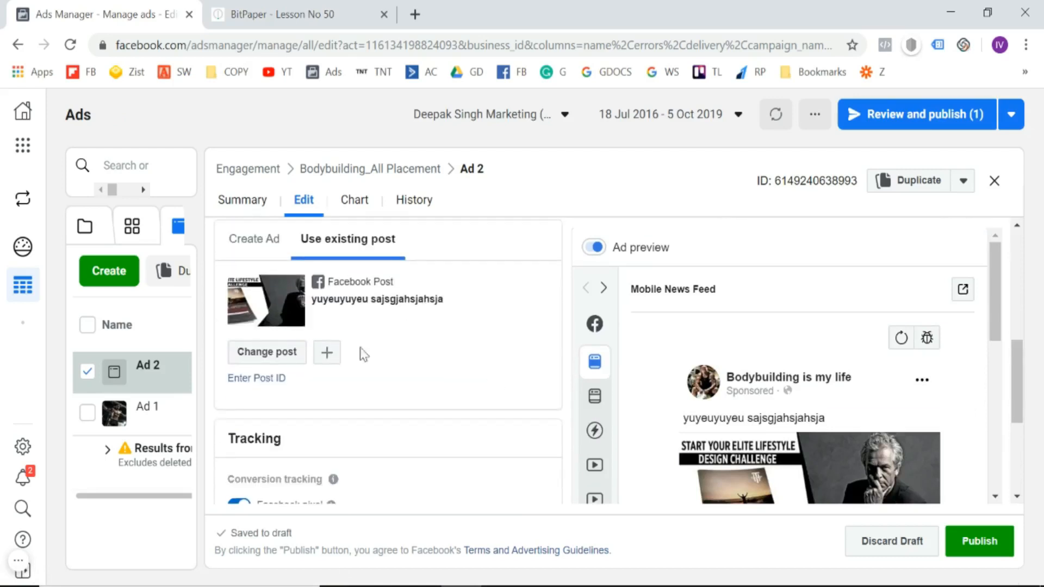
{"action": "left_click", "coordinate": [270, 351]}
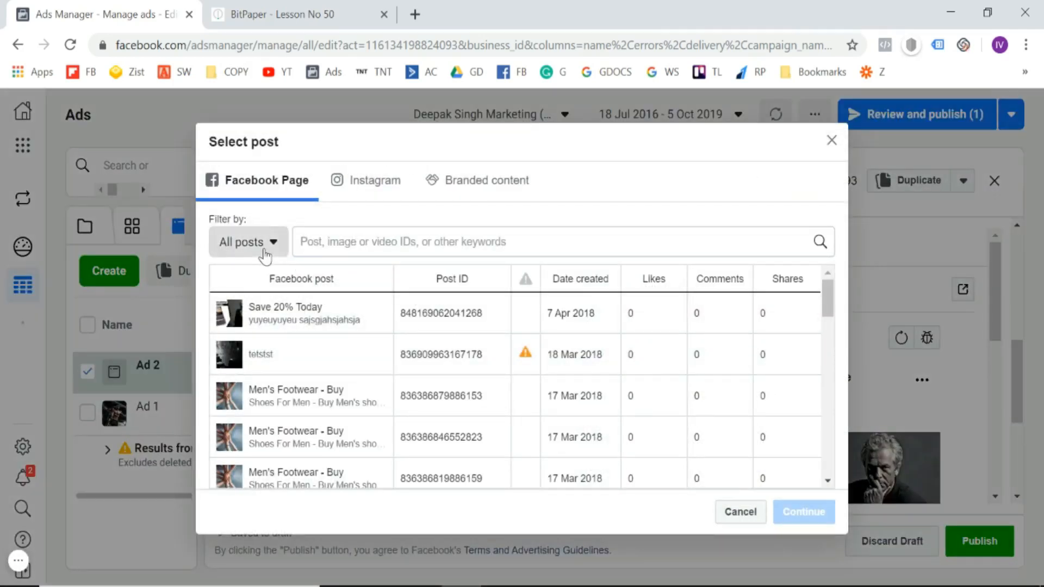
{"action": "left_click", "coordinate": [266, 251]}
{"action": "left_click", "coordinate": [385, 222]}
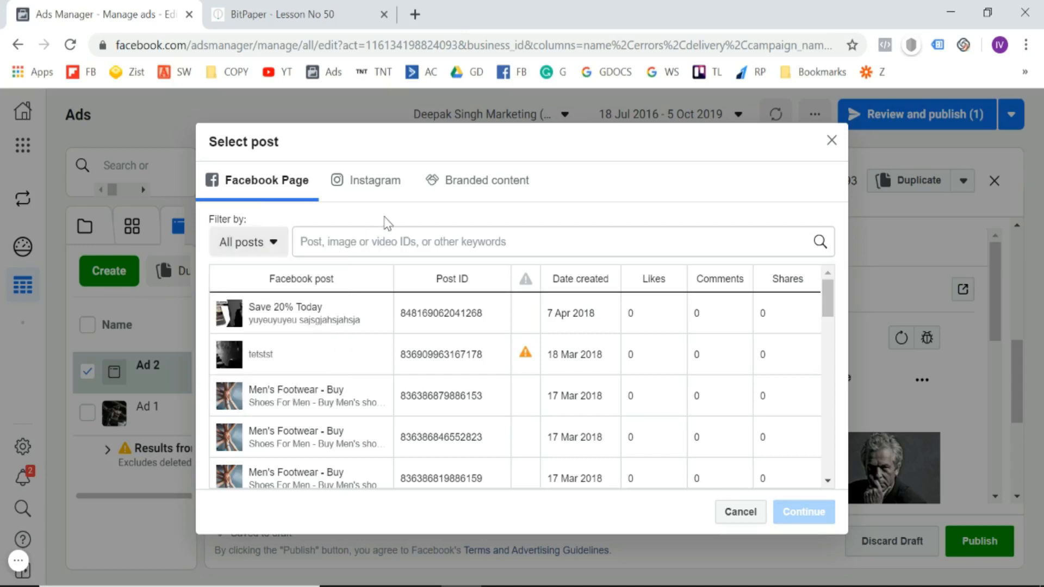
{"action": "left_click", "coordinate": [306, 368]}
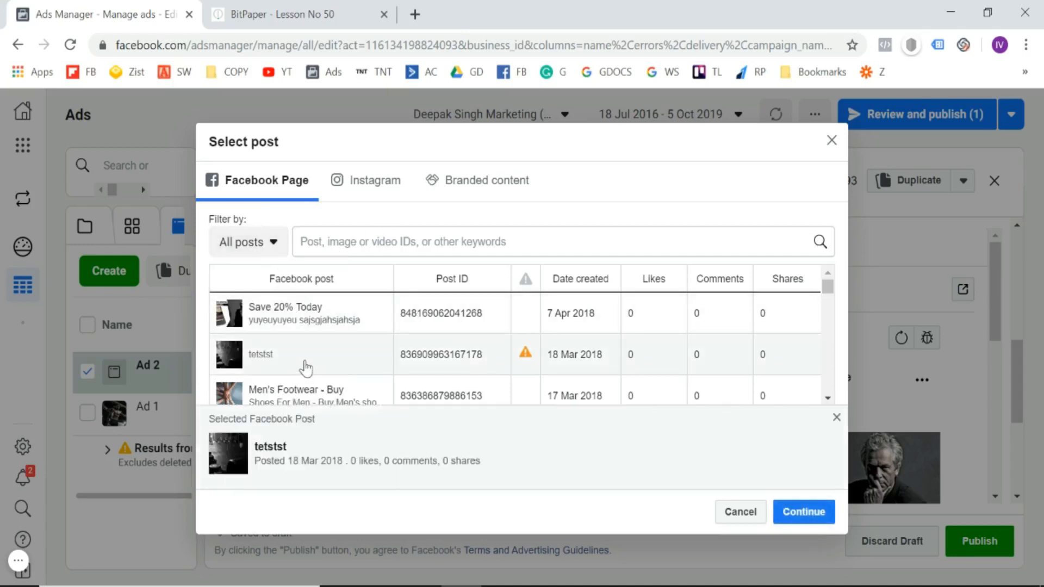
{"action": "left_click", "coordinate": [831, 143]}
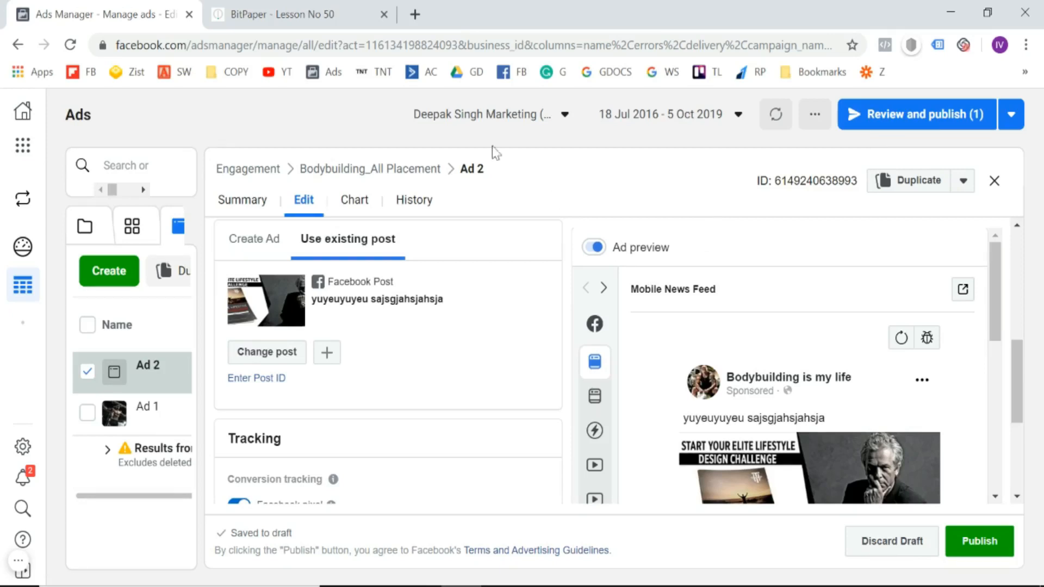
Switch to the BitPaper whiteboard to review the social proof notes, and return to Ad 2 in Ads Manager.
{"action": "left_click", "coordinate": [261, 11]}
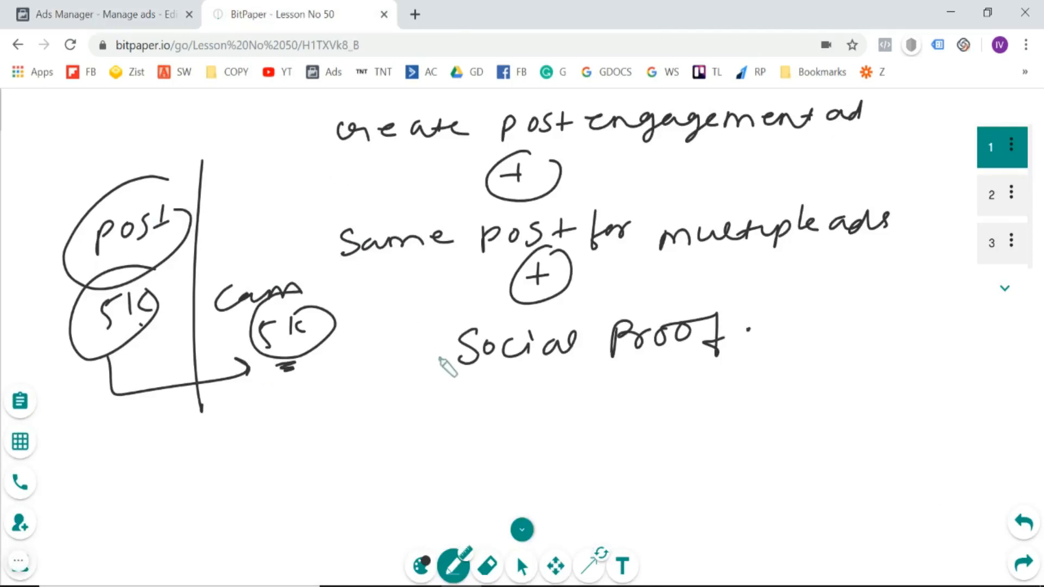
{"action": "left_click", "coordinate": [149, 6]}
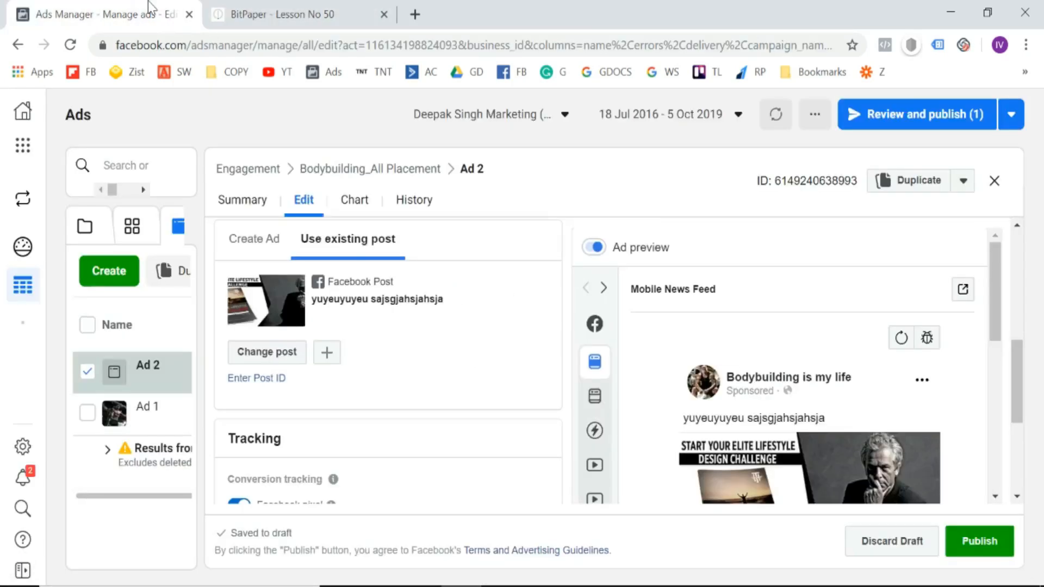